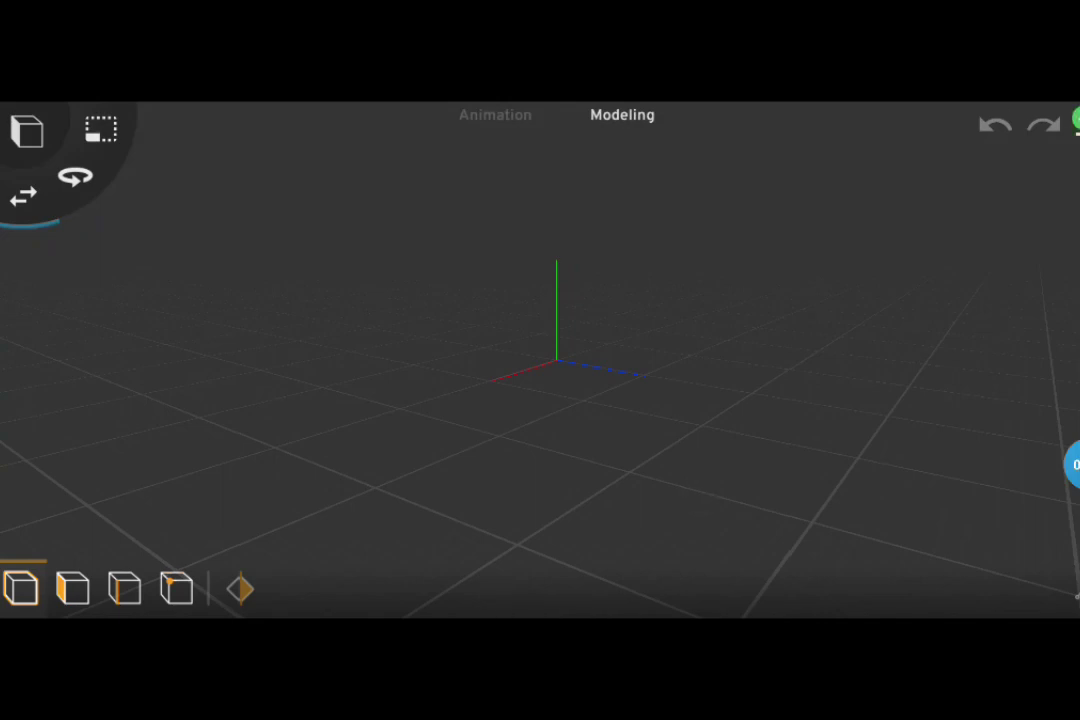
Orbit around the empty grid, then bring up the list of primitives (Cube, Sphere, Cylinder…) to add
drag(918, 361, 805, 472)
drag(212, 484, 241, 489)
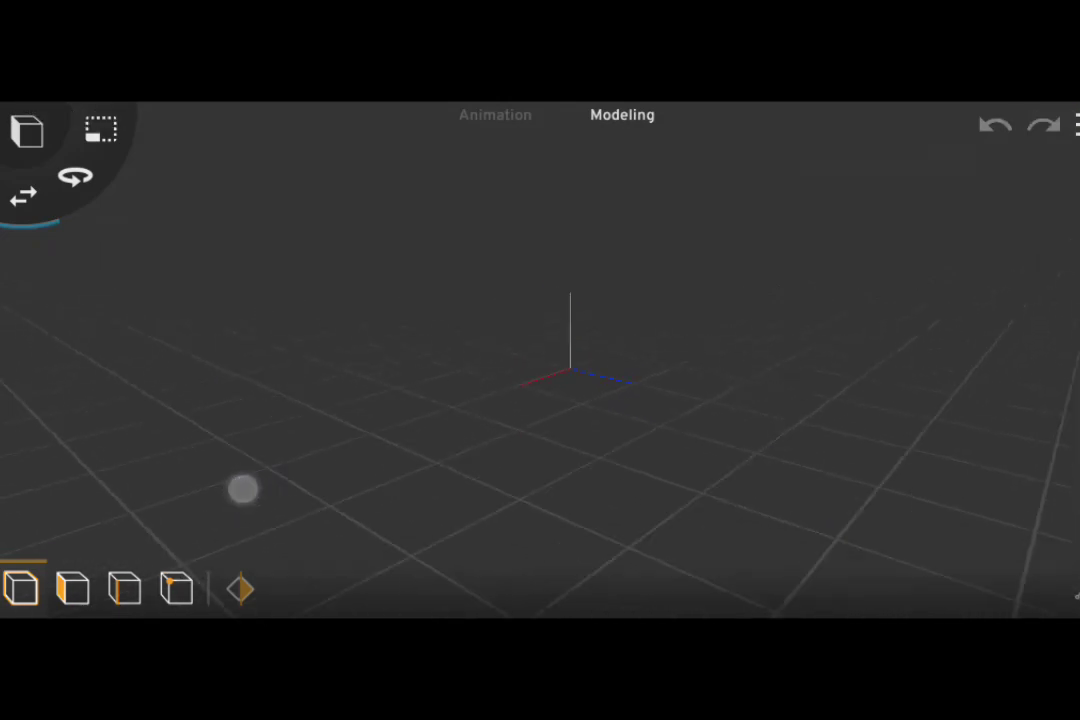
mouse_move(805, 472)
mouse_down()
mouse_move(827, 387)
mouse_move(916, 357)
mouse_move(858, 388)
mouse_move(870, 380)
mouse_up()
mouse_move(834, 292)
mouse_down()
mouse_move(947, 337)
mouse_move(743, 342)
mouse_move(422, 224)
mouse_move(356, 231)
mouse_move(357, 217)
mouse_move(419, 309)
mouse_move(862, 374)
mouse_up()
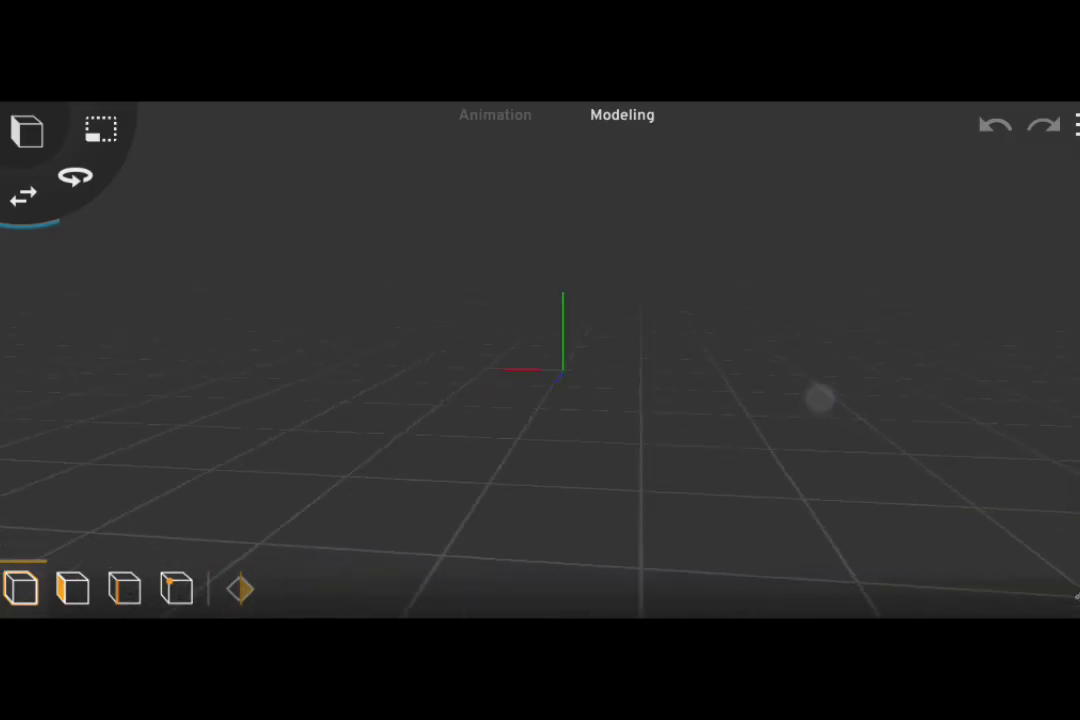
mouse_move(864, 320)
mouse_down()
mouse_move(967, 292)
mouse_move(875, 350)
mouse_move(749, 388)
mouse_up()
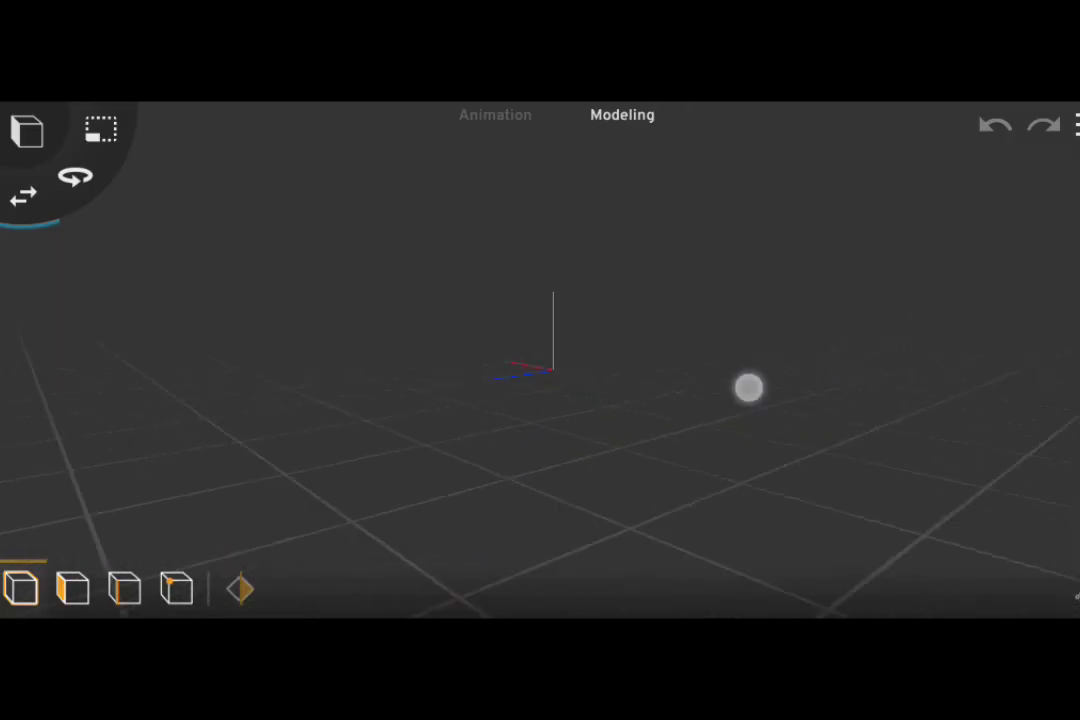
drag(860, 390, 653, 315)
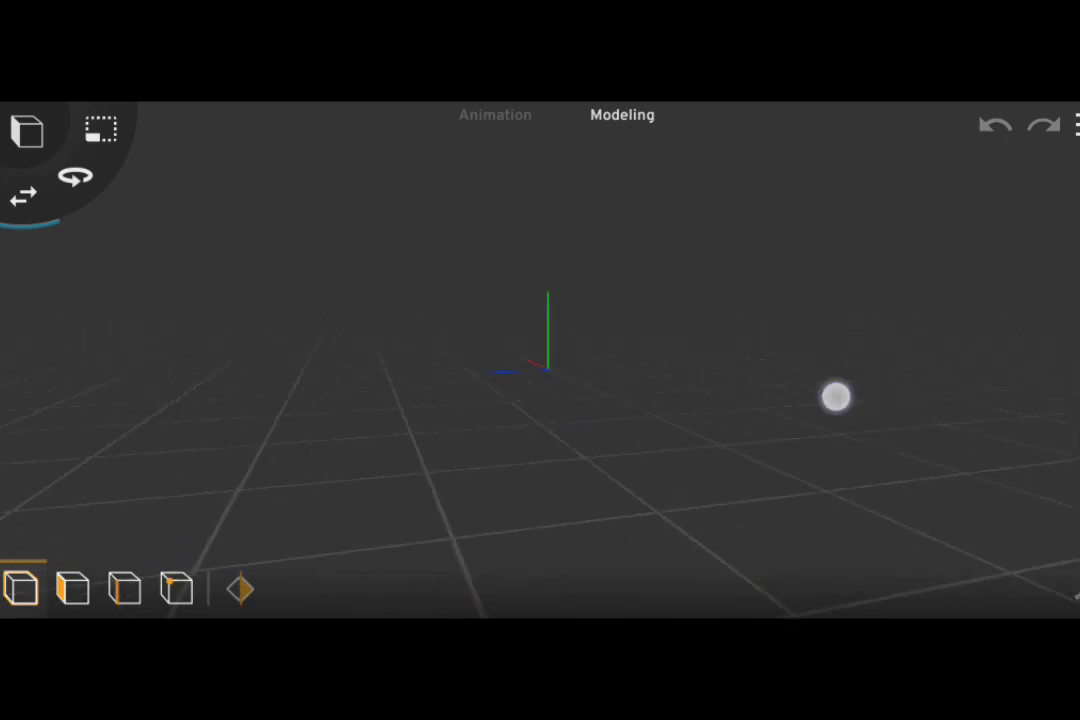
drag(836, 397, 780, 395)
click(25, 131)
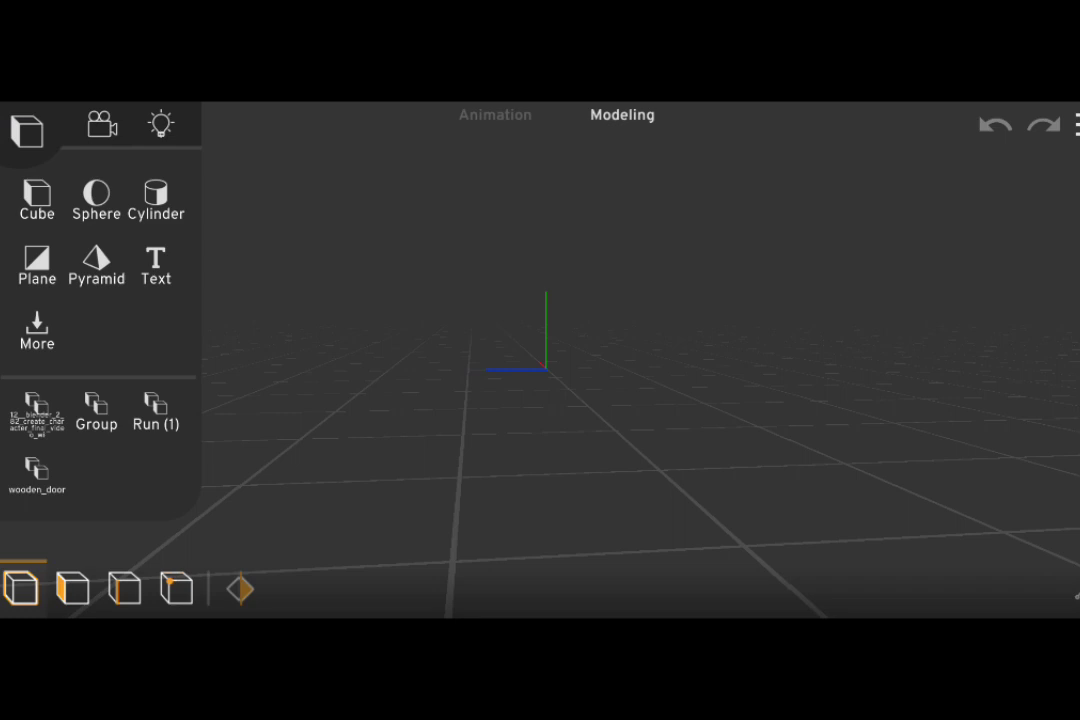
Add a Cube at the origin and orbit around it
click(25, 204)
drag(875, 373, 720, 401)
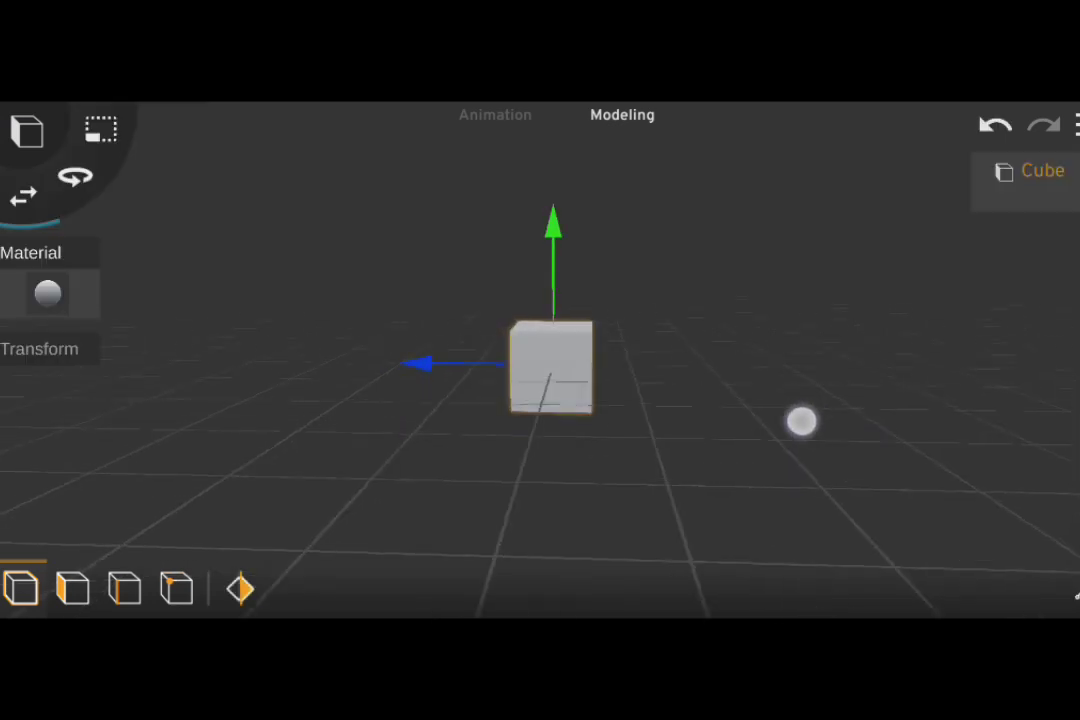
mouse_move(697, 332)
mouse_down()
mouse_move(734, 428)
mouse_move(870, 374)
mouse_up()
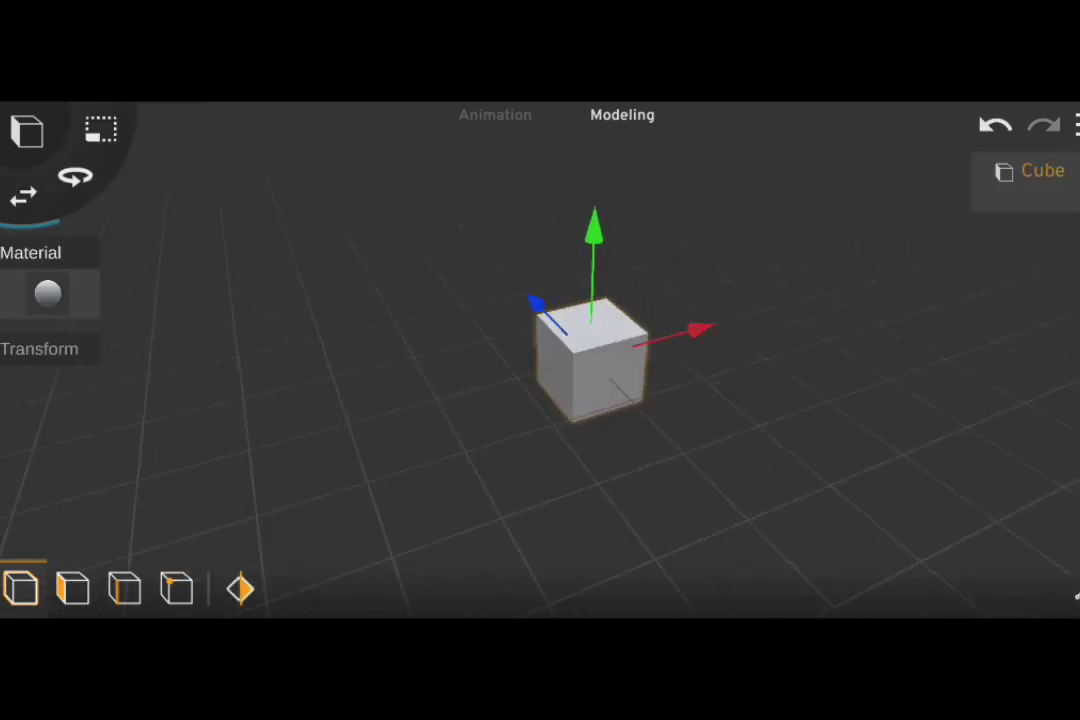
scroll(524, 404, up, 5)
drag(880, 448, 916, 521)
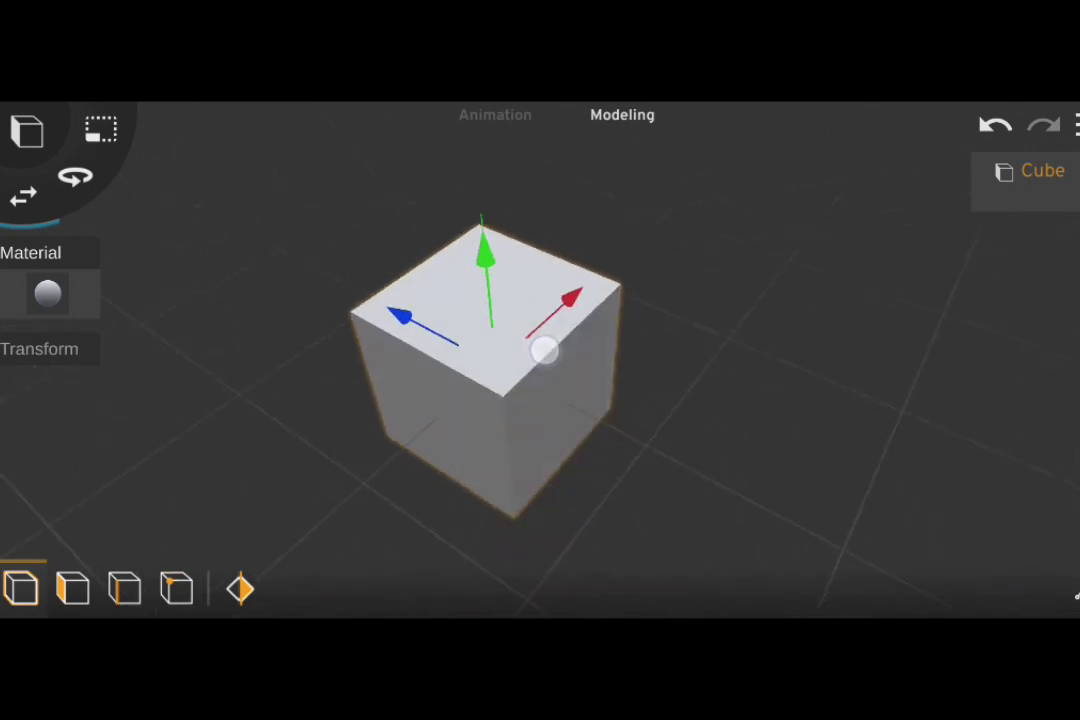
mouse_move(849, 429)
mouse_down()
mouse_move(929, 390)
mouse_move(822, 391)
mouse_move(911, 395)
mouse_move(786, 451)
mouse_move(791, 411)
mouse_up()
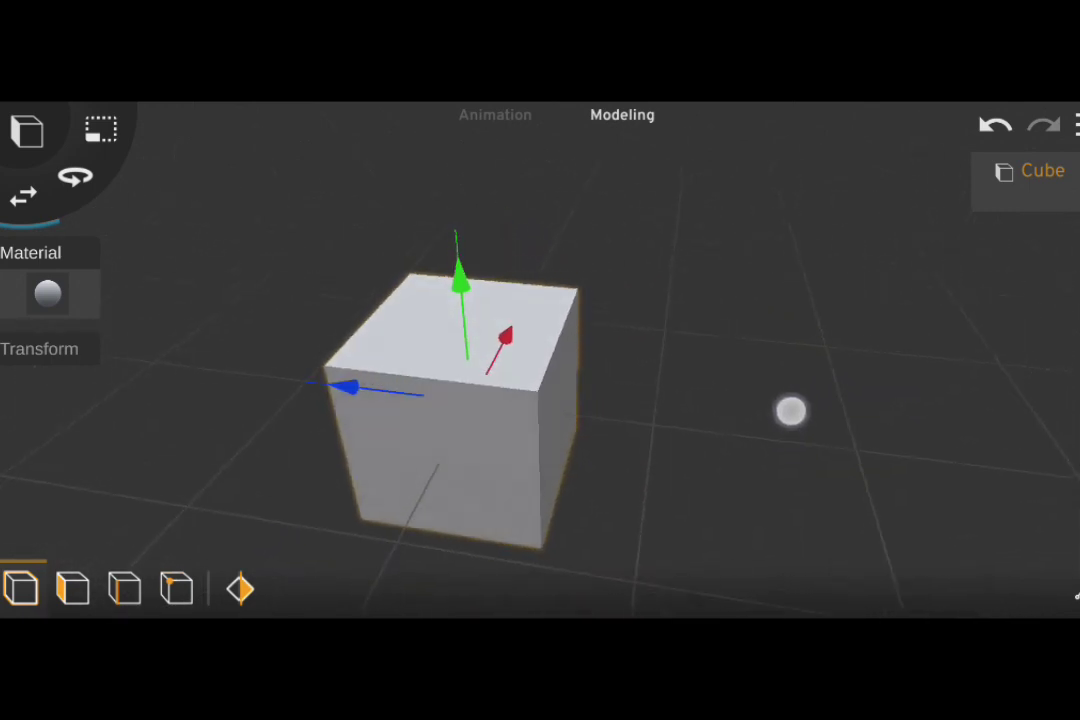
Try face mode by selecting and clearing cube faces, then return to object mode
click(72, 588)
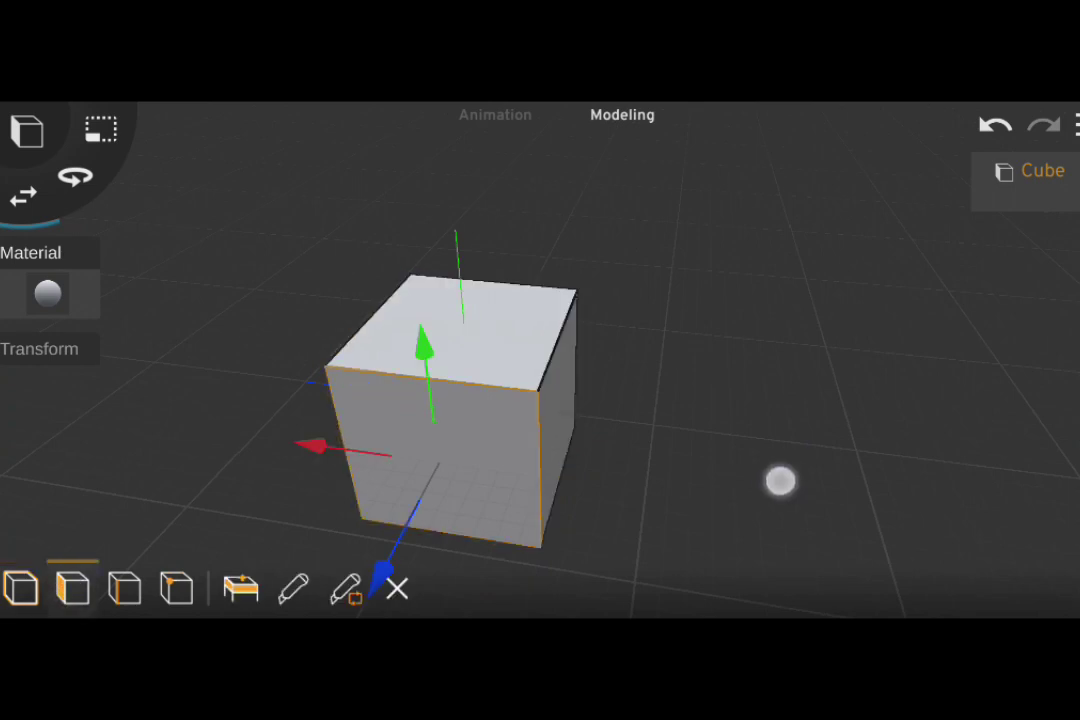
click(781, 479)
drag(853, 463, 723, 492)
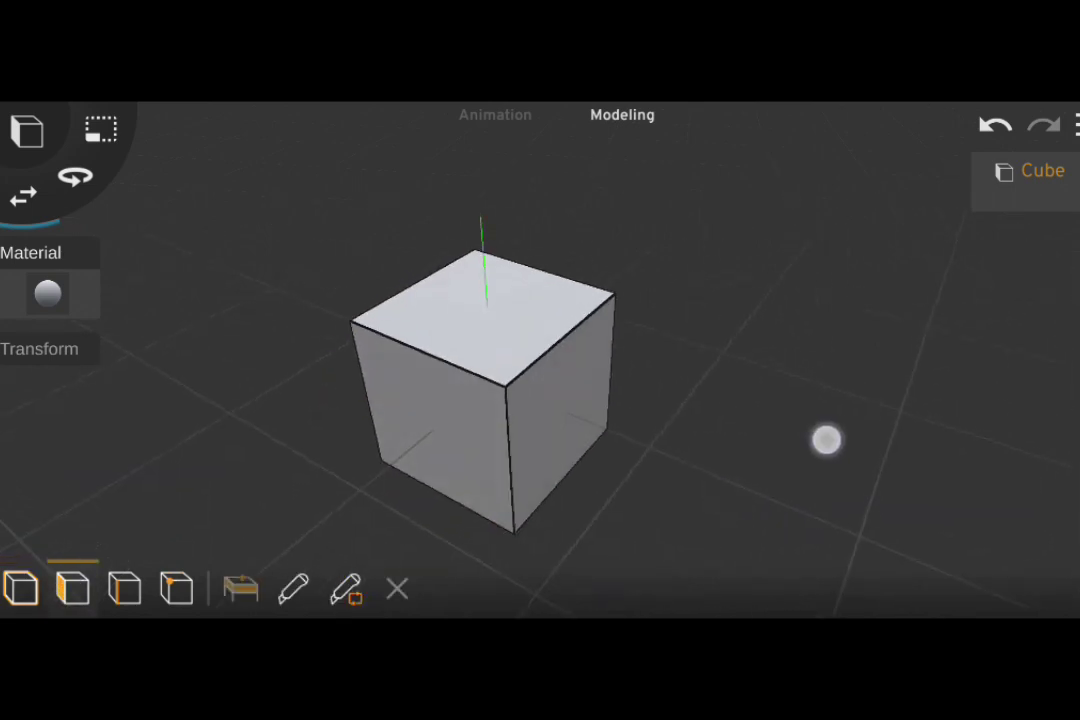
mouse_move(826, 440)
mouse_down()
mouse_move(718, 439)
mouse_move(709, 451)
mouse_move(718, 400)
mouse_move(779, 378)
mouse_move(779, 356)
mouse_up()
drag(766, 460, 716, 482)
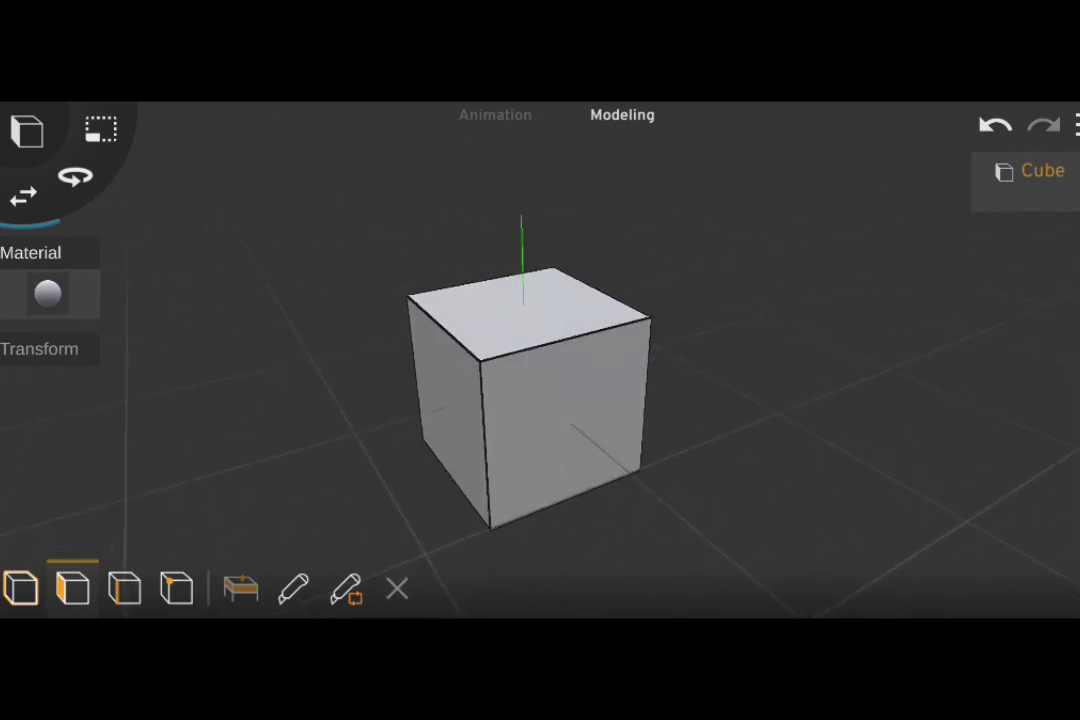
click(574, 436)
mouse_move(727, 424)
mouse_down()
mouse_move(918, 501)
mouse_move(988, 448)
mouse_move(997, 470)
mouse_move(1012, 467)
mouse_move(1007, 497)
mouse_up()
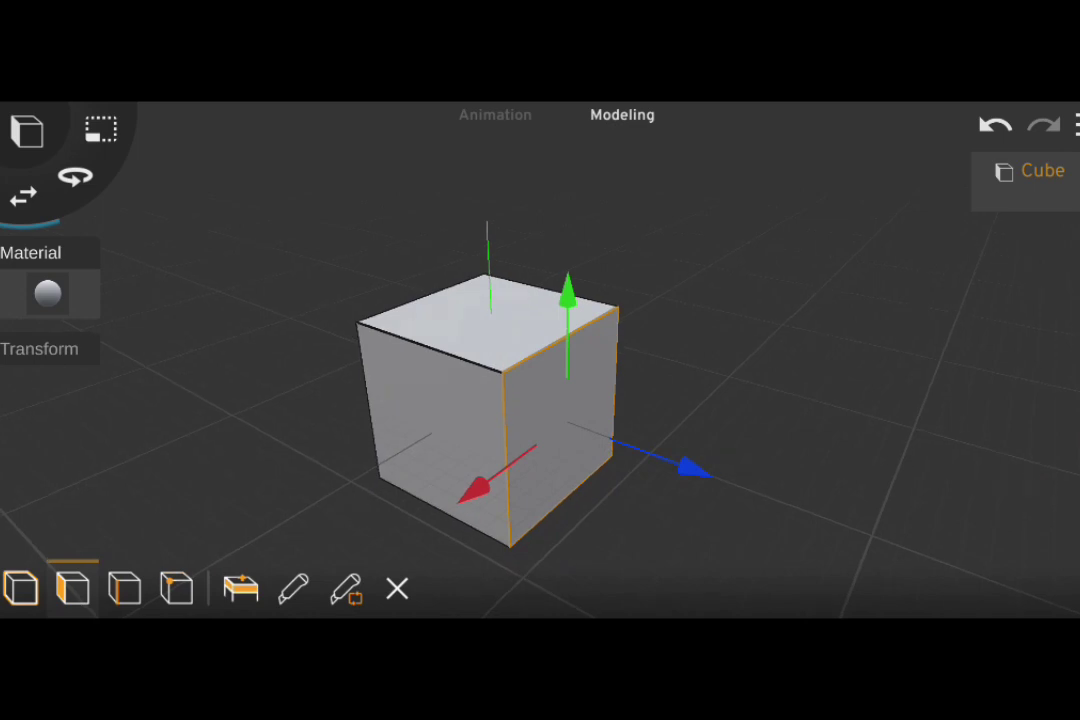
click(938, 438)
click(877, 449)
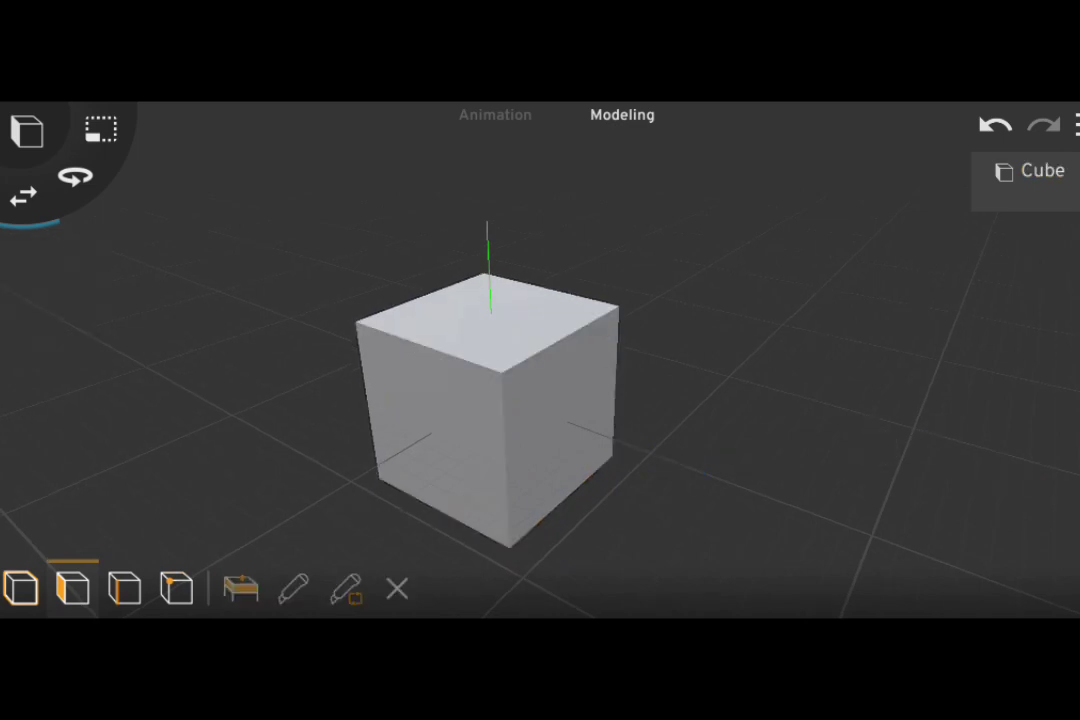
click(535, 456)
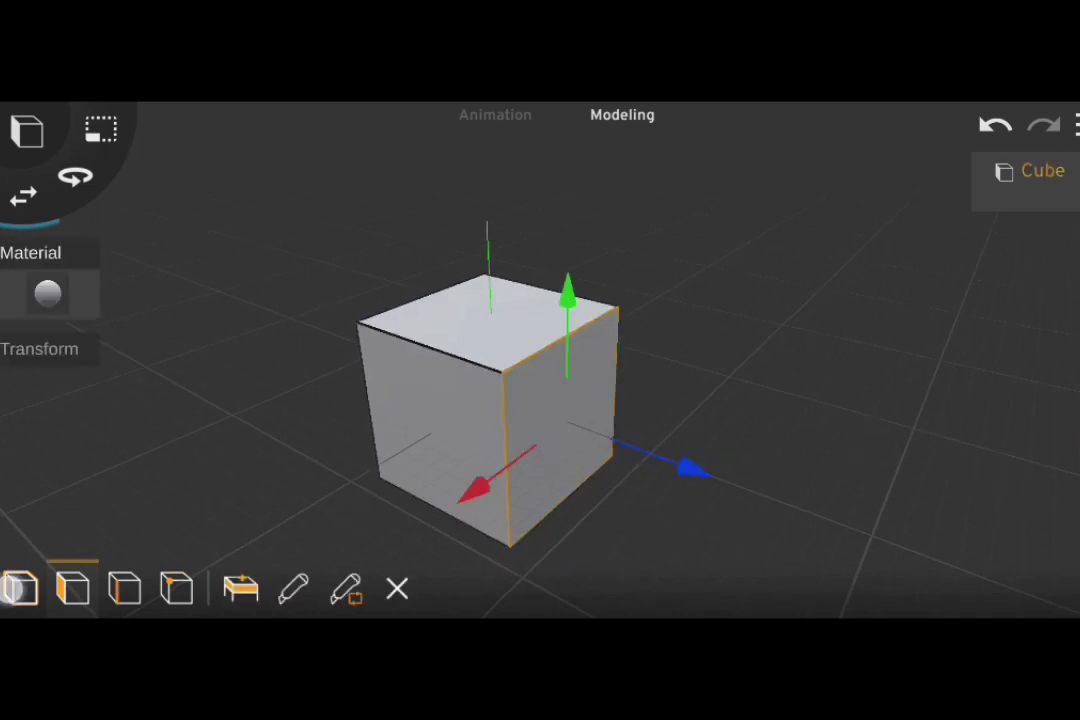
click(15, 589)
Stretch the cube along X into a long box with the scale tool
click(25, 133)
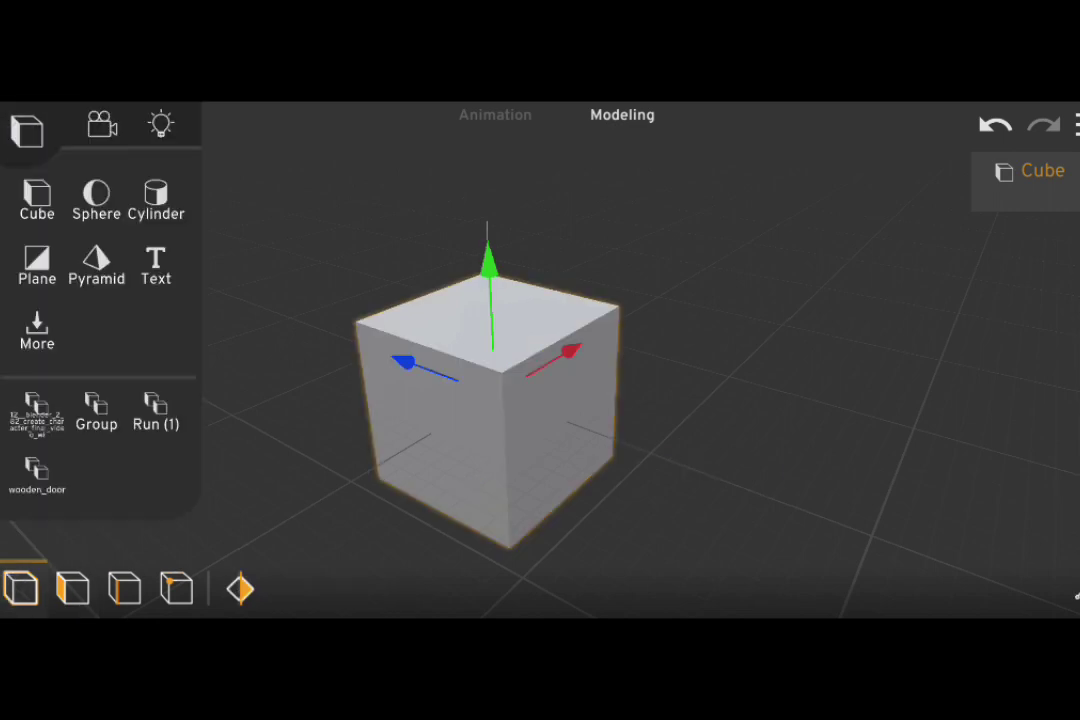
click(25, 133)
click(25, 133)
click(98, 130)
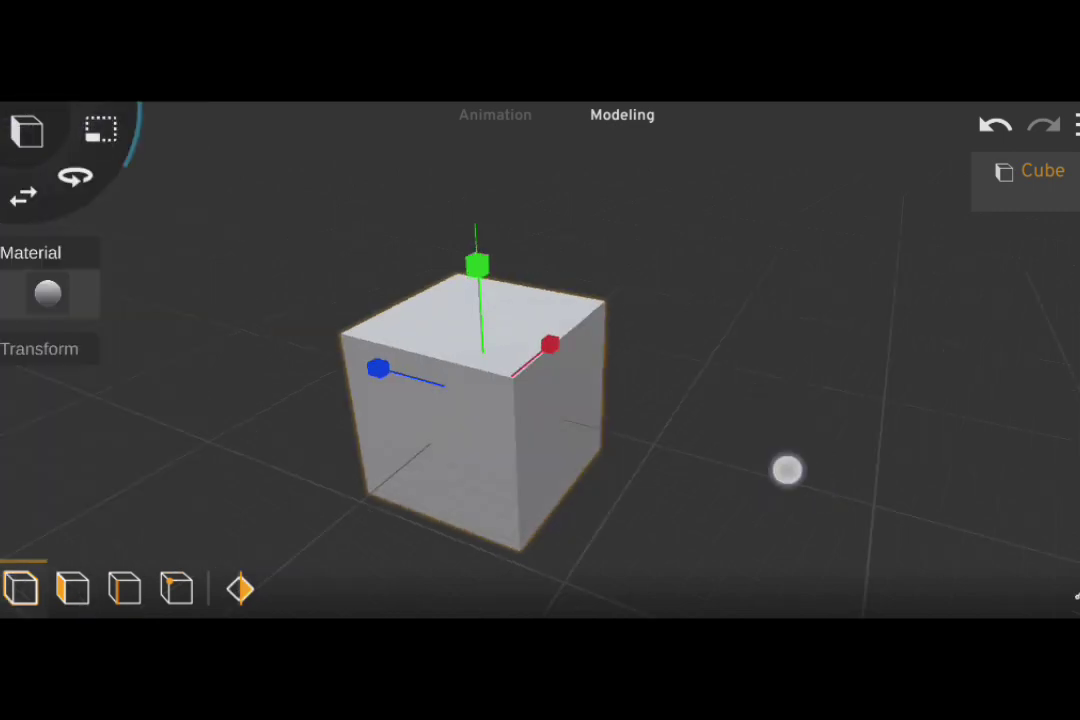
drag(786, 470, 461, 521)
drag(694, 363, 884, 367)
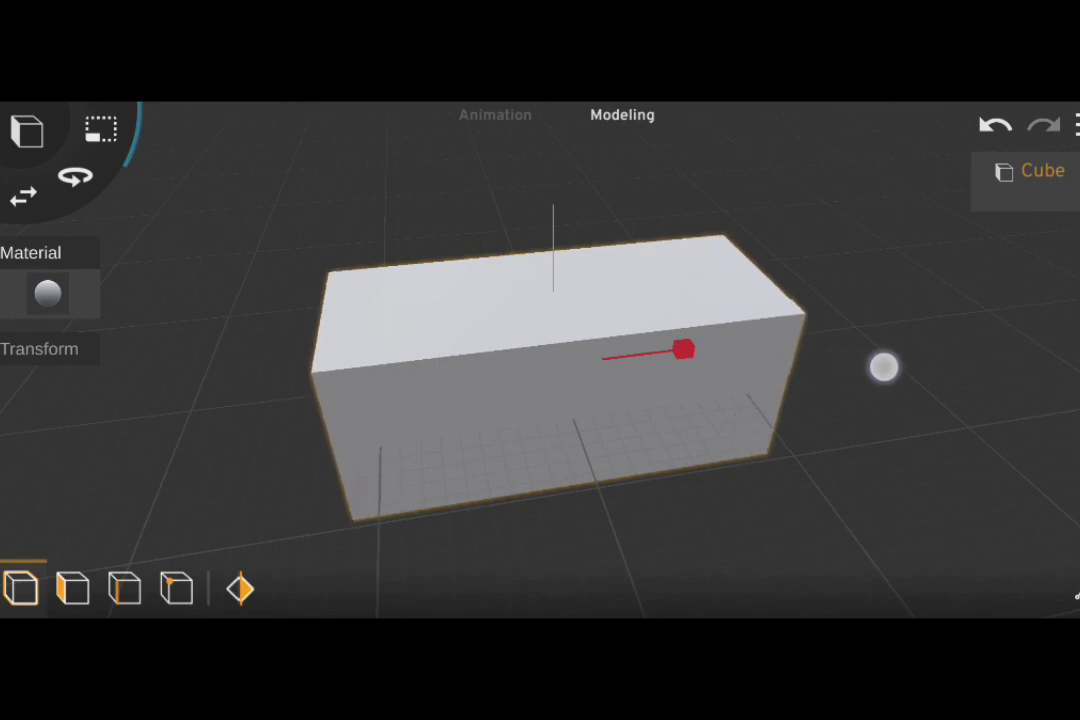
drag(540, 280, 376, 298)
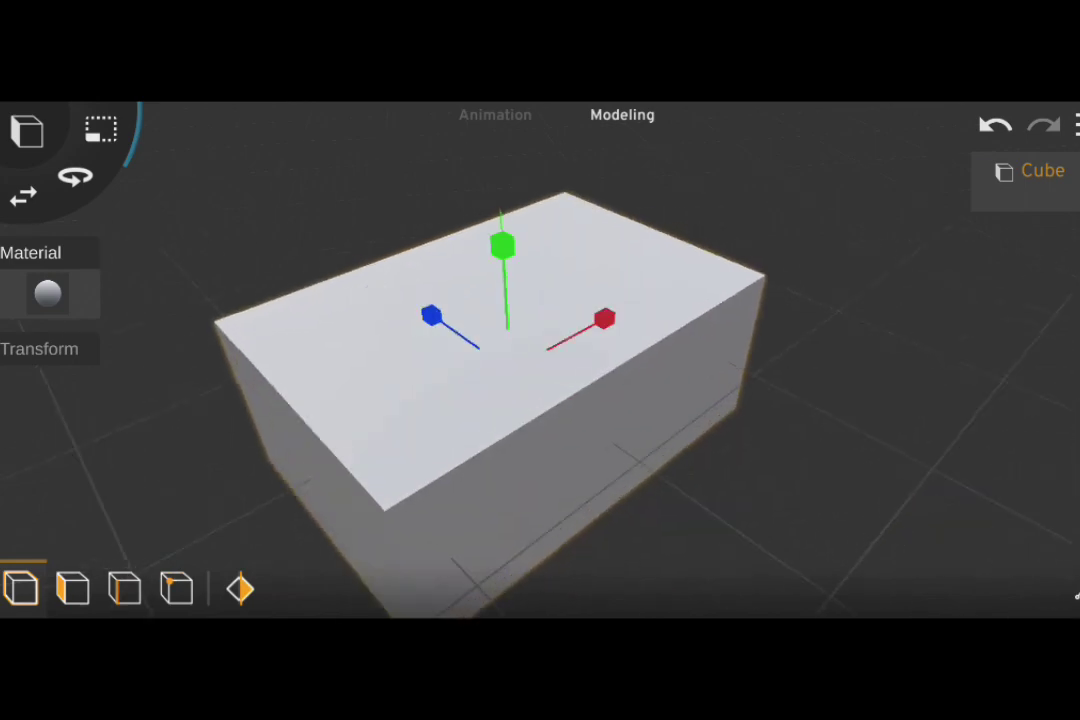
click(995, 125)
mouse_move(898, 333)
mouse_down()
mouse_move(837, 390)
mouse_move(755, 350)
mouse_move(757, 374)
mouse_move(680, 350)
mouse_up()
Duplicate Cube as Cube 1 and move the copy toward the viewer
click(569, 340)
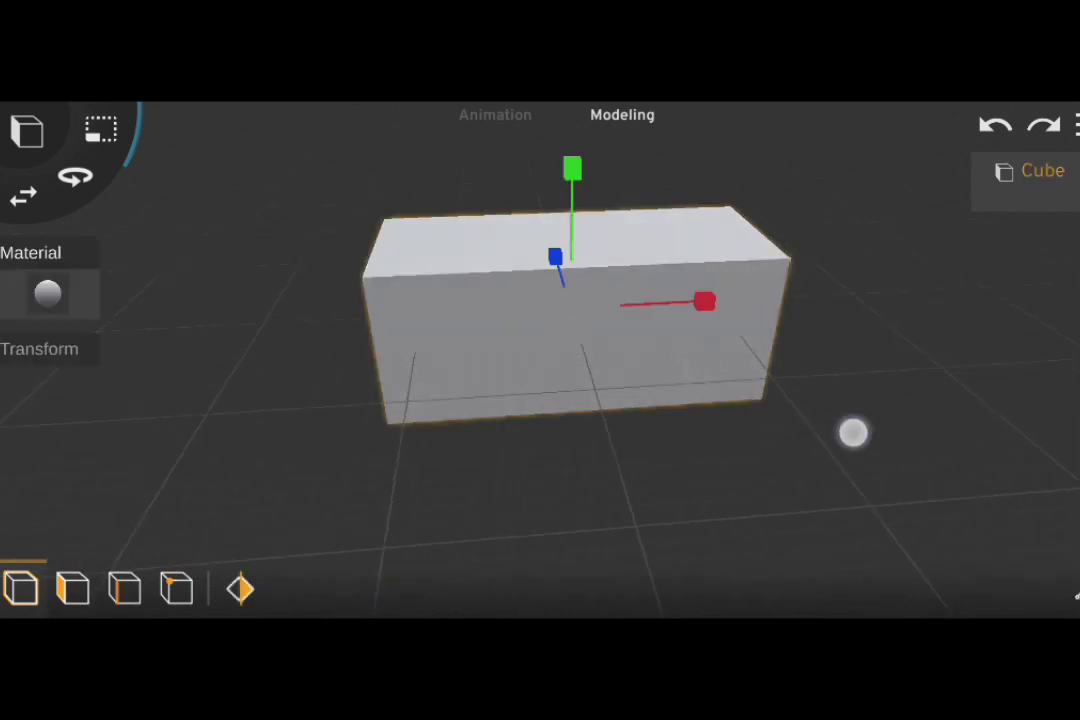
click(868, 383)
click(581, 276)
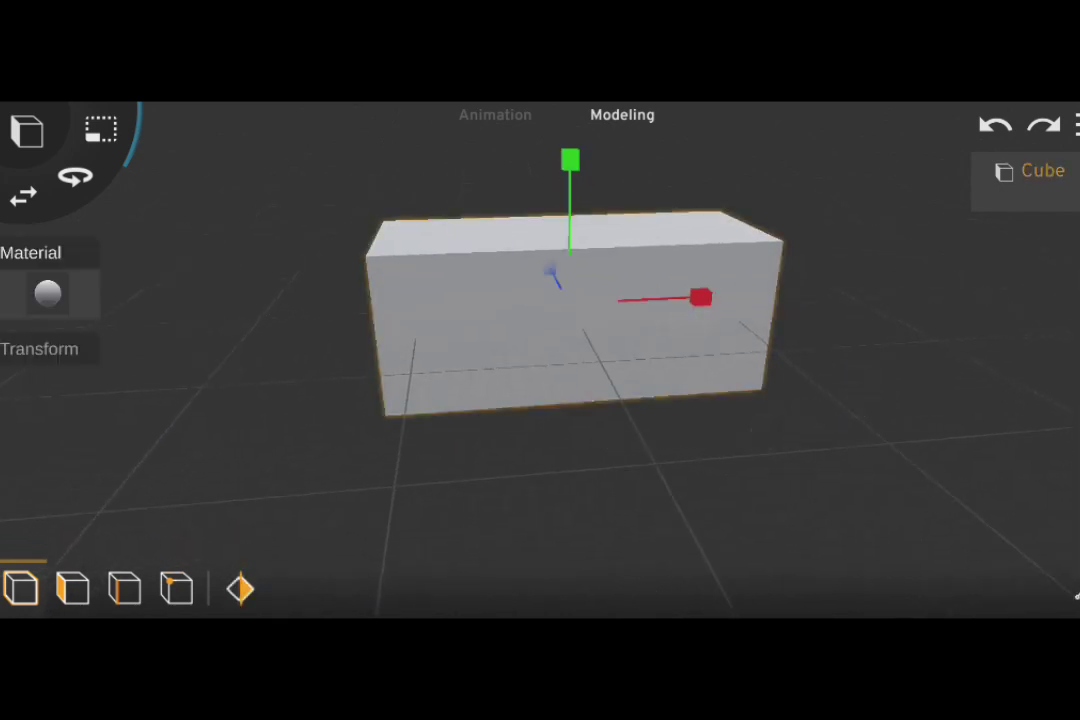
drag(709, 369, 831, 448)
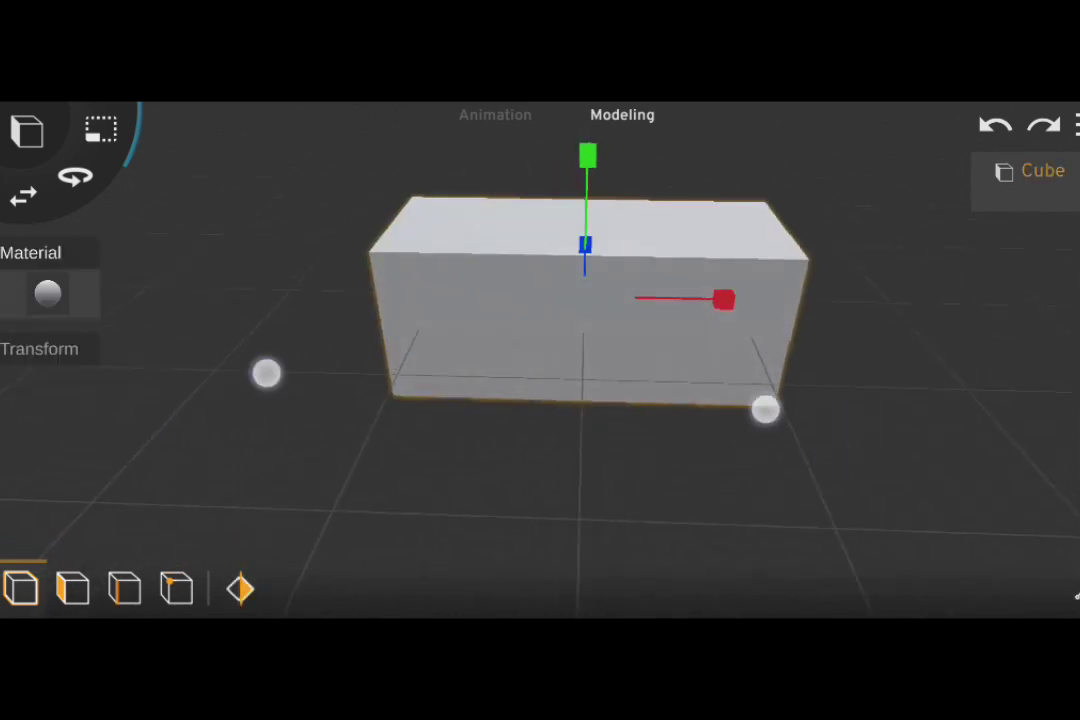
mouse_move(765, 409)
mouse_down()
mouse_move(875, 371)
mouse_move(769, 311)
mouse_up()
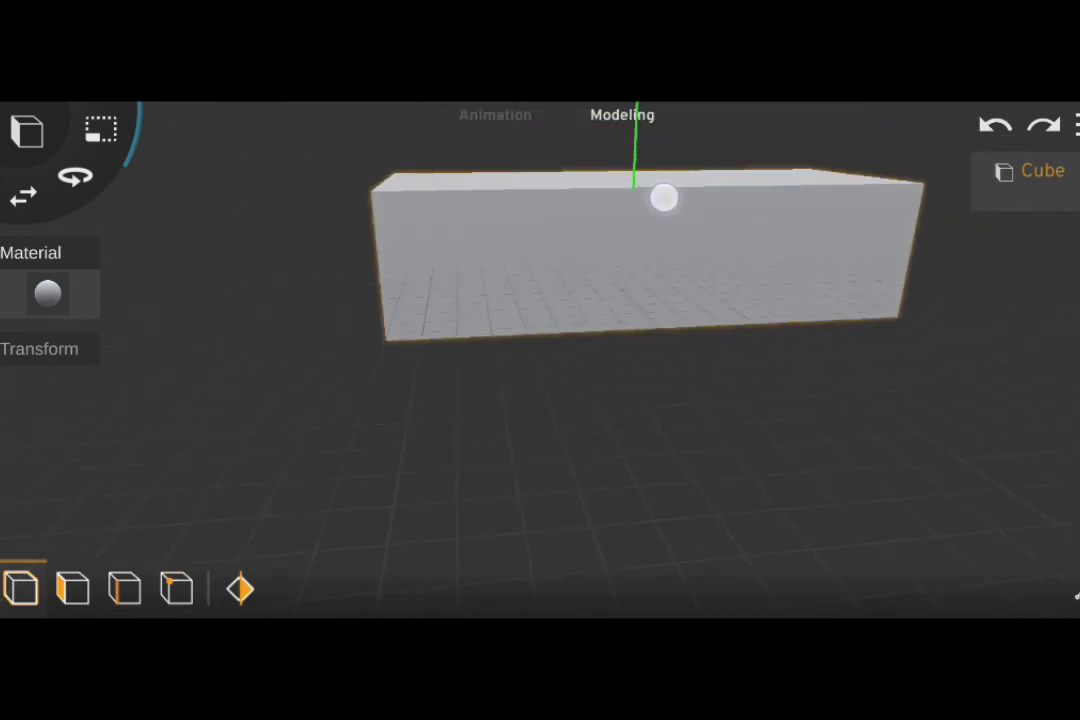
drag(664, 197, 663, 246)
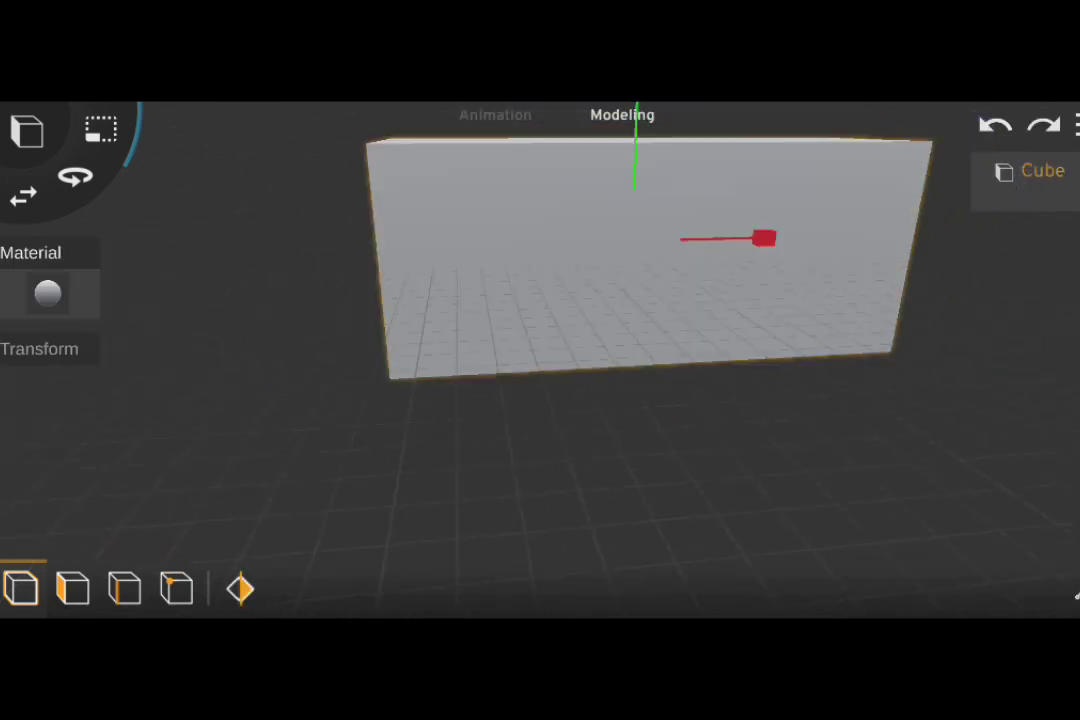
click(1031, 170)
click(528, 544)
drag(899, 462, 803, 482)
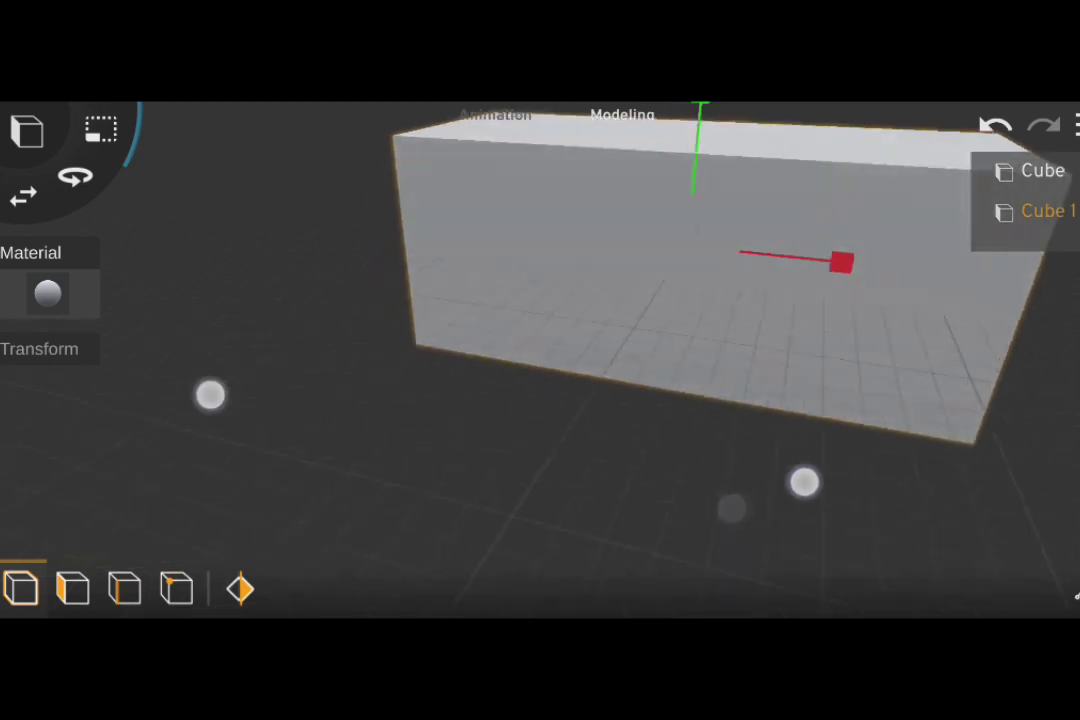
drag(624, 300, 576, 388)
Rotate Cube 1 about 90° vertically and slide it against the first box to form an L
click(75, 177)
mouse_move(484, 378)
mouse_down()
mouse_move(518, 457)
mouse_move(388, 494)
mouse_move(371, 487)
mouse_up()
mouse_move(820, 420)
mouse_down()
mouse_move(906, 412)
mouse_move(957, 427)
mouse_up()
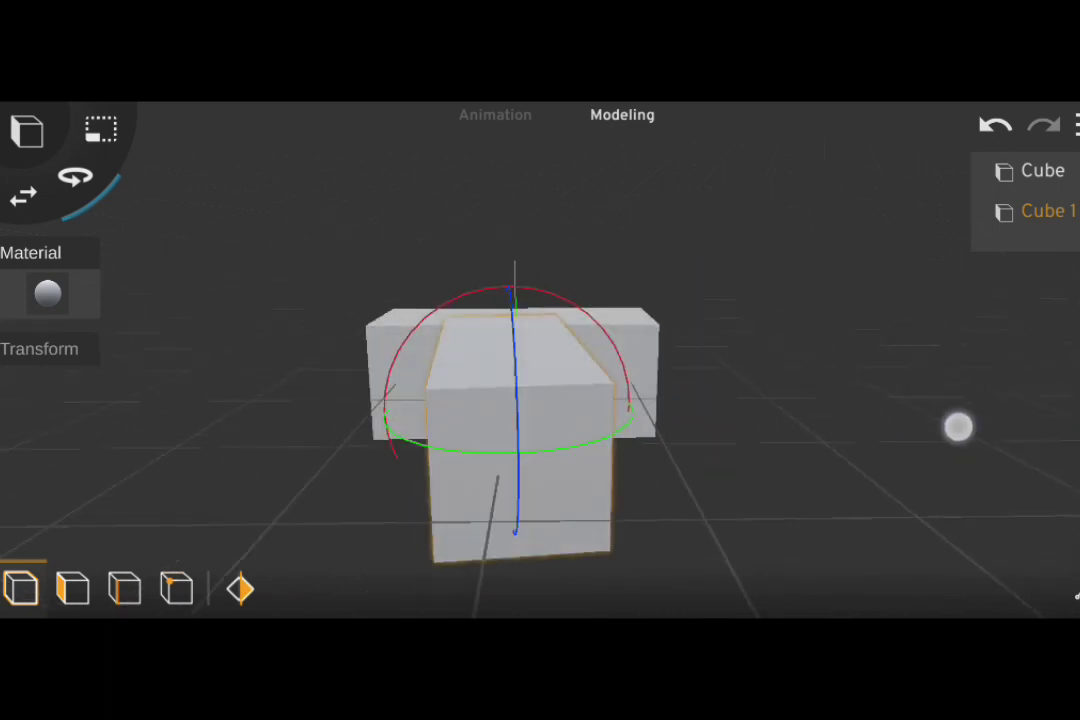
click(22, 210)
mouse_move(643, 419)
mouse_down()
mouse_move(557, 456)
mouse_move(668, 513)
mouse_up()
click(828, 473)
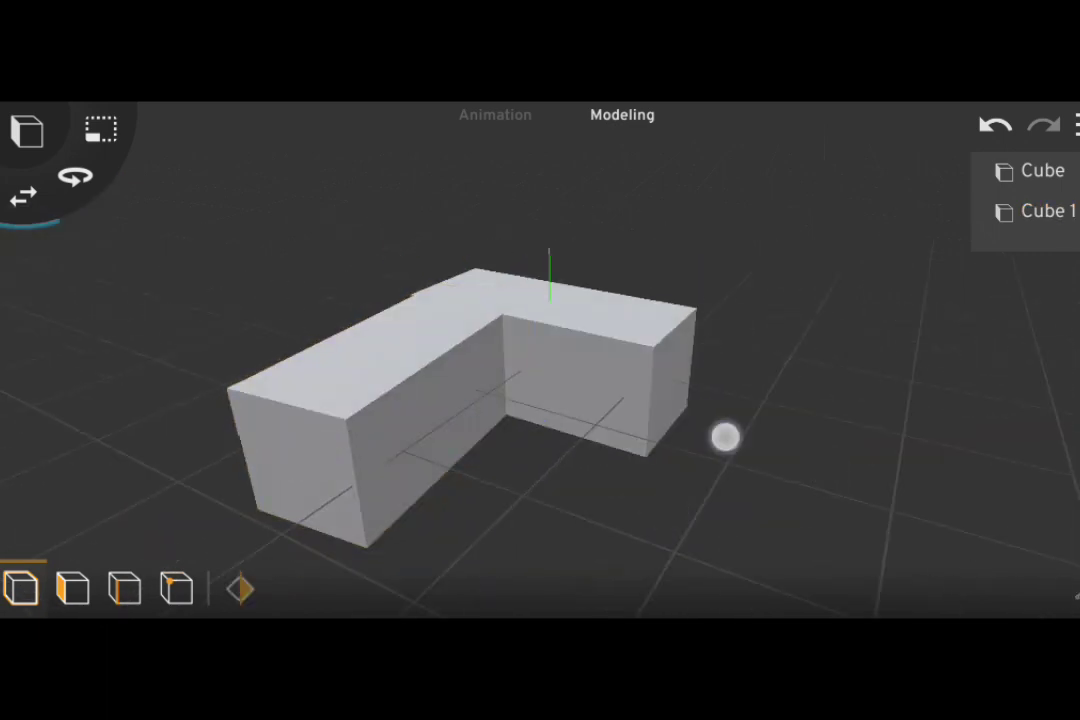
drag(725, 437, 848, 485)
click(990, 130)
Select Cube 1 in face mode and add a loop cut near its left end
click(993, 127)
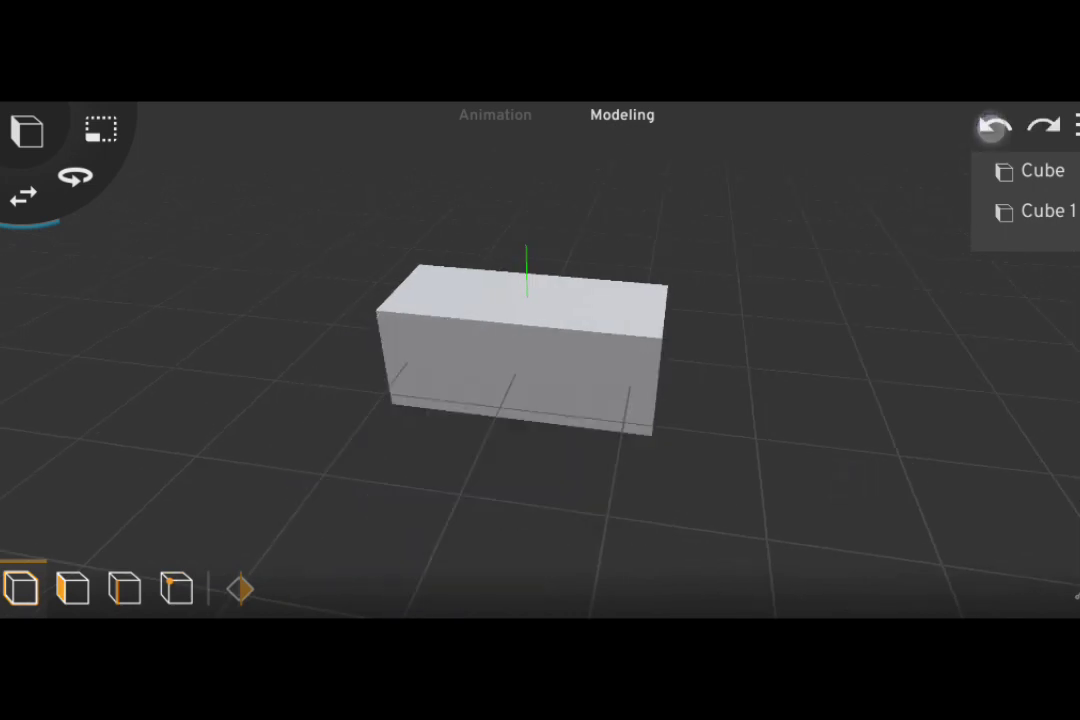
scroll(540, 330, up, 2)
scroll(540, 330, up, 2)
click(617, 325)
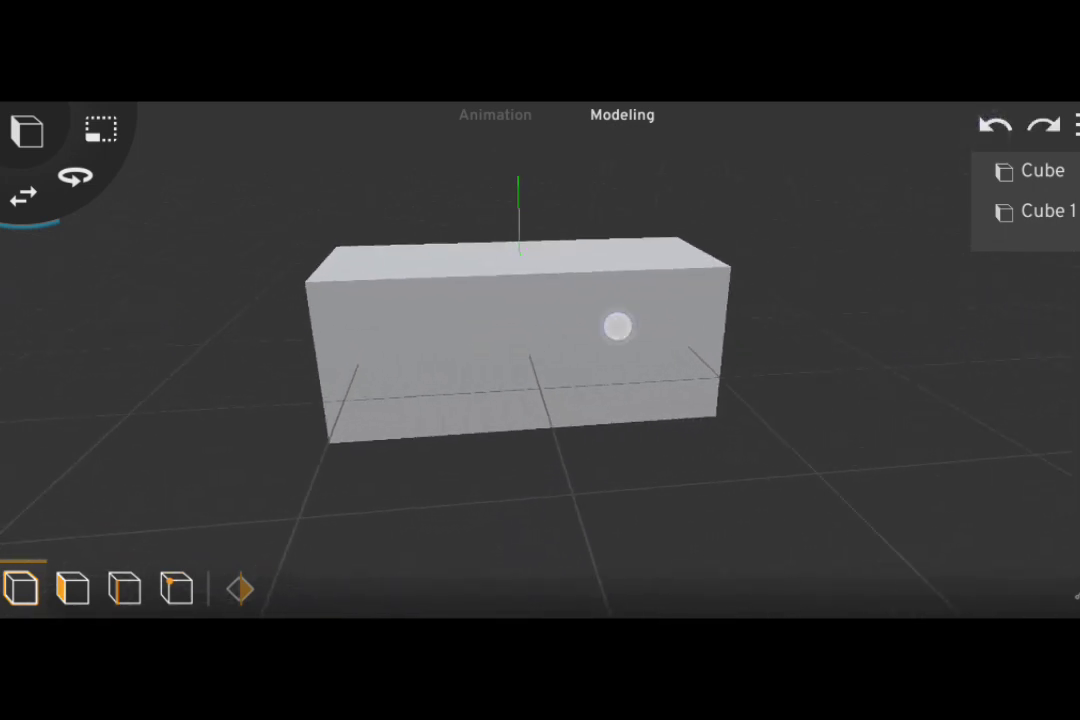
click(82, 589)
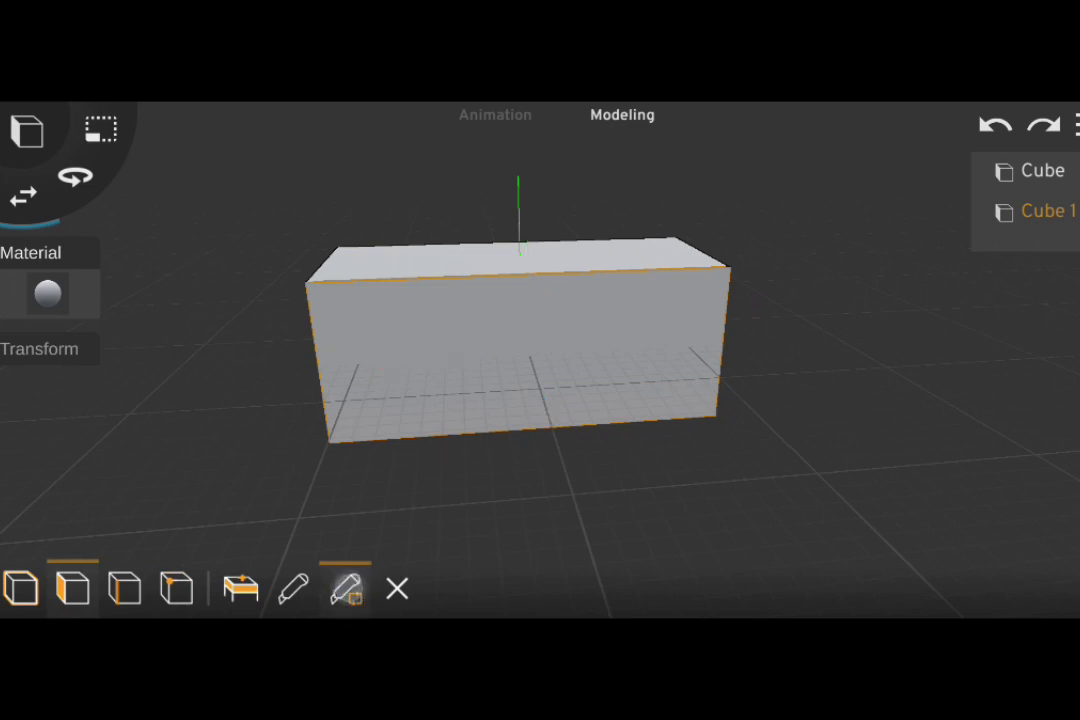
mouse_move(538, 281)
mouse_down()
mouse_move(470, 374)
mouse_move(388, 526)
mouse_move(439, 545)
mouse_up()
click(728, 506)
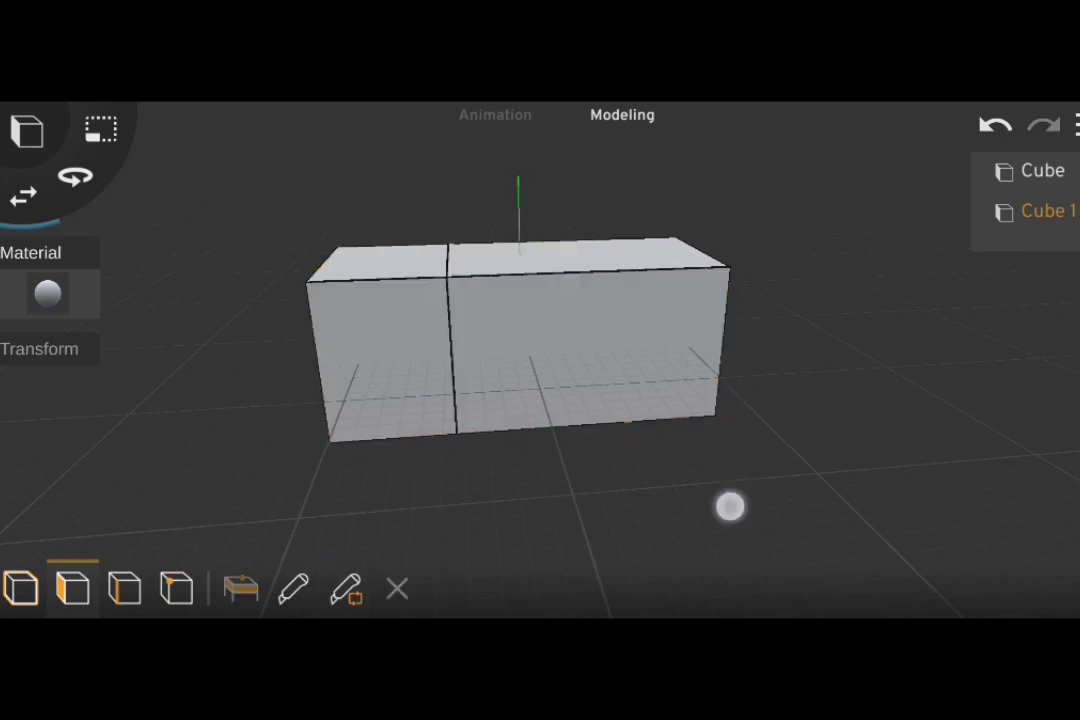
Extrude the left front face outward to grow the L's arm, redoing an oversized first attempt
mouse_move(728, 506)
mouse_down()
mouse_move(908, 481)
mouse_move(711, 482)
mouse_move(817, 552)
mouse_move(677, 571)
mouse_move(600, 500)
mouse_up()
click(570, 350)
drag(810, 490, 824, 506)
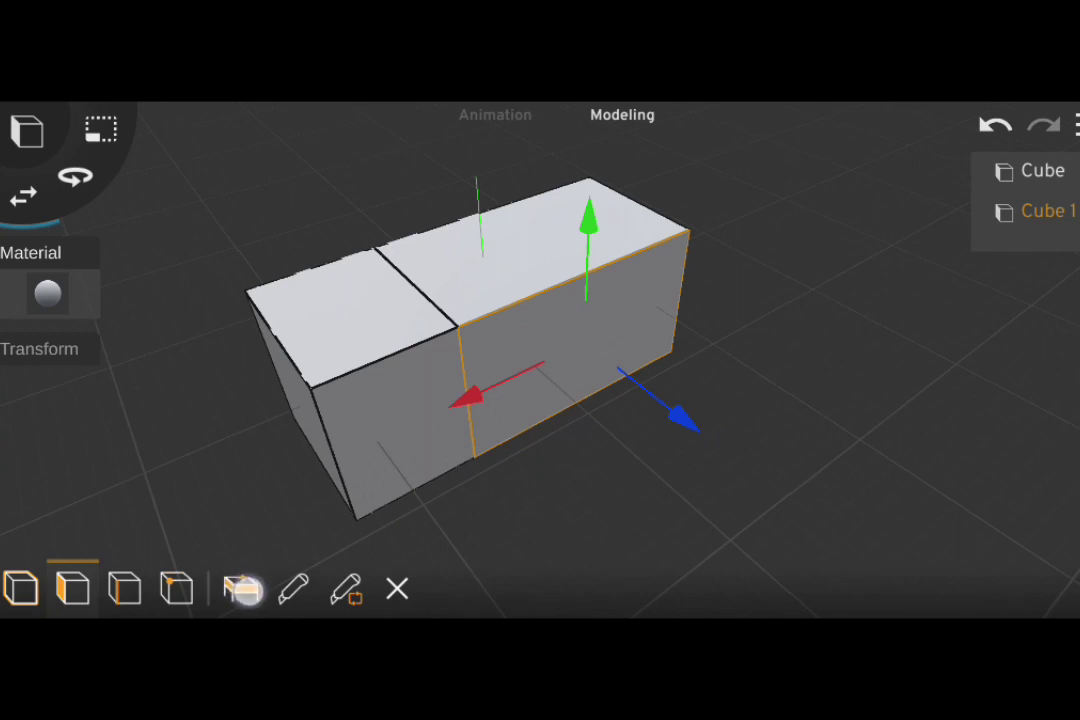
drag(677, 421, 893, 591)
click(987, 128)
click(347, 342)
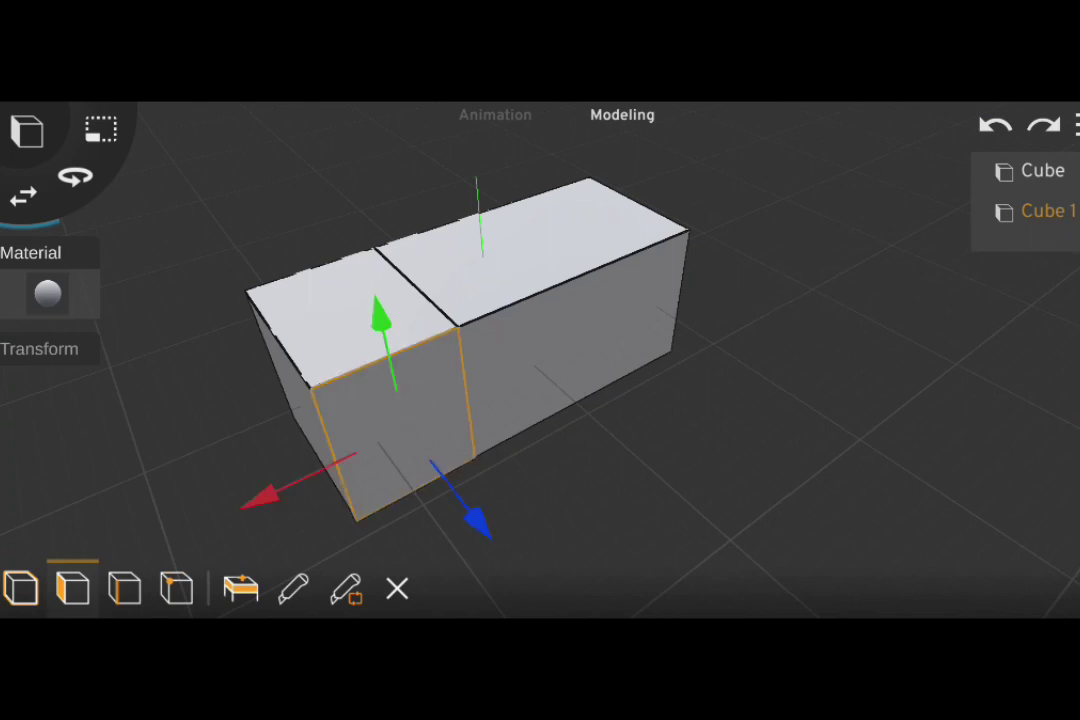
drag(476, 517, 564, 583)
scroll(450, 420, down, 2)
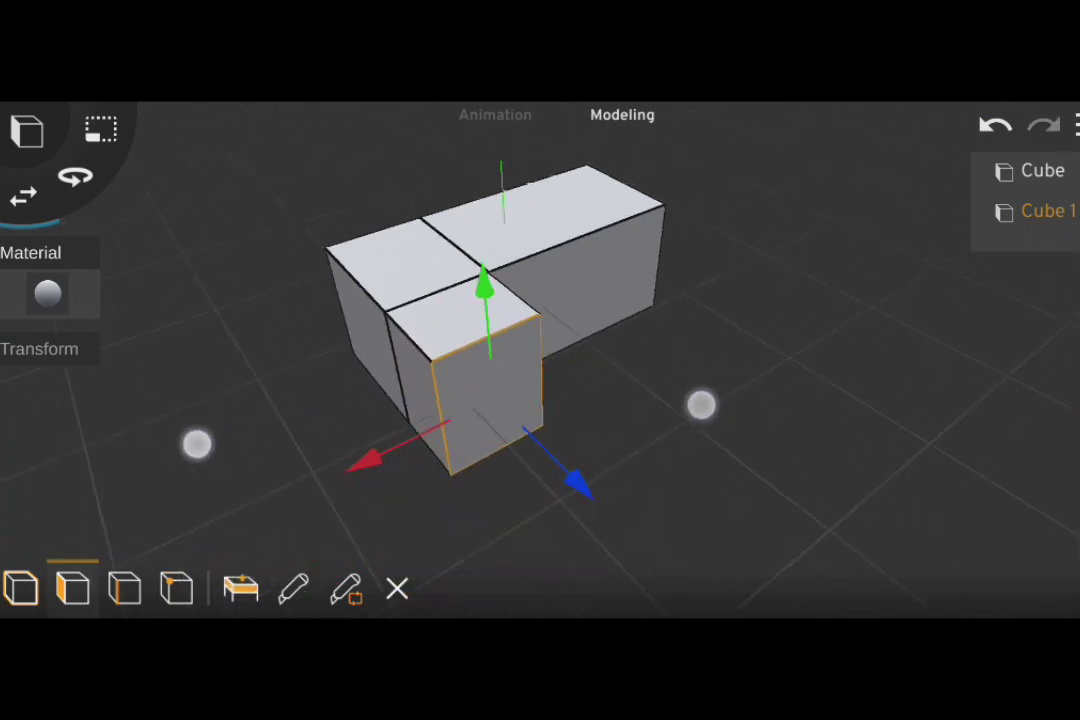
drag(582, 482, 702, 576)
click(836, 455)
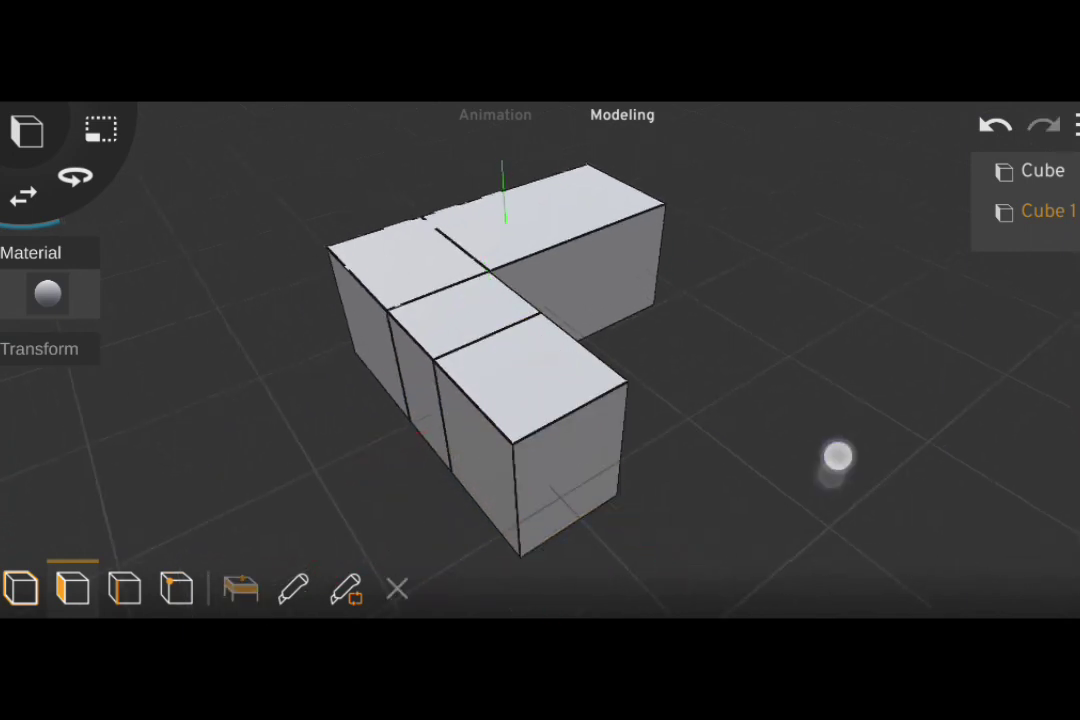
click(865, 530)
mouse_move(865, 530)
mouse_down()
mouse_move(878, 486)
mouse_move(868, 458)
mouse_move(762, 535)
mouse_move(858, 535)
mouse_move(750, 560)
mouse_move(933, 506)
mouse_move(959, 388)
mouse_up()
Delete Cube 1 and scale the remaining Cube shorter along X
click(1048, 211)
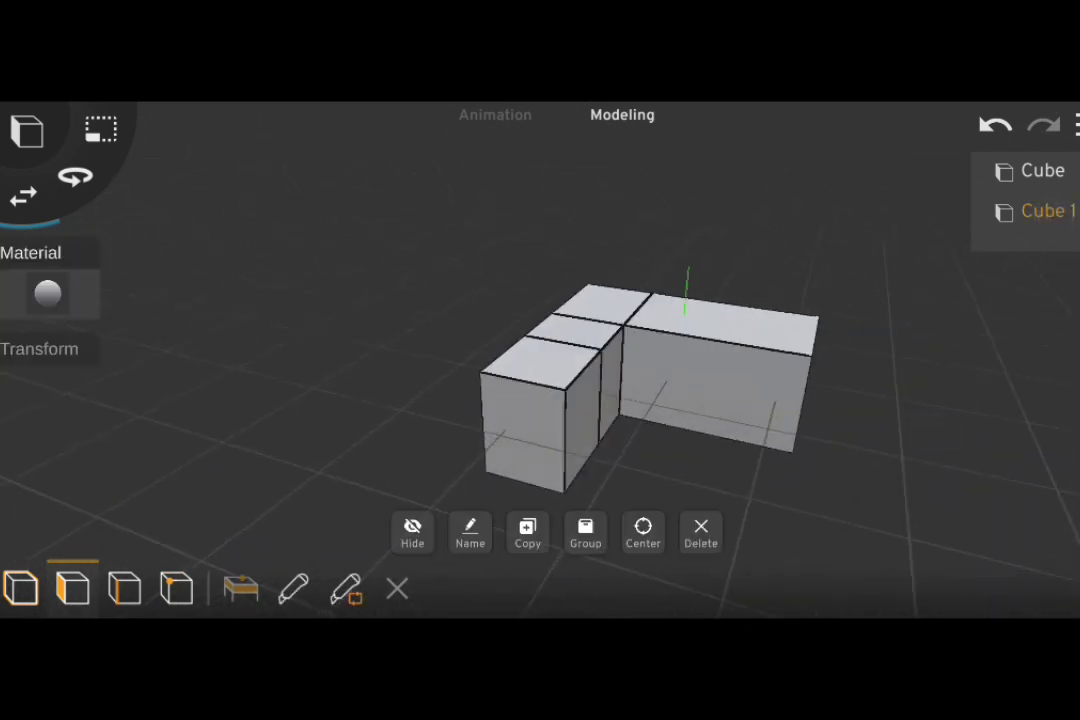
click(699, 526)
click(1040, 168)
click(18, 590)
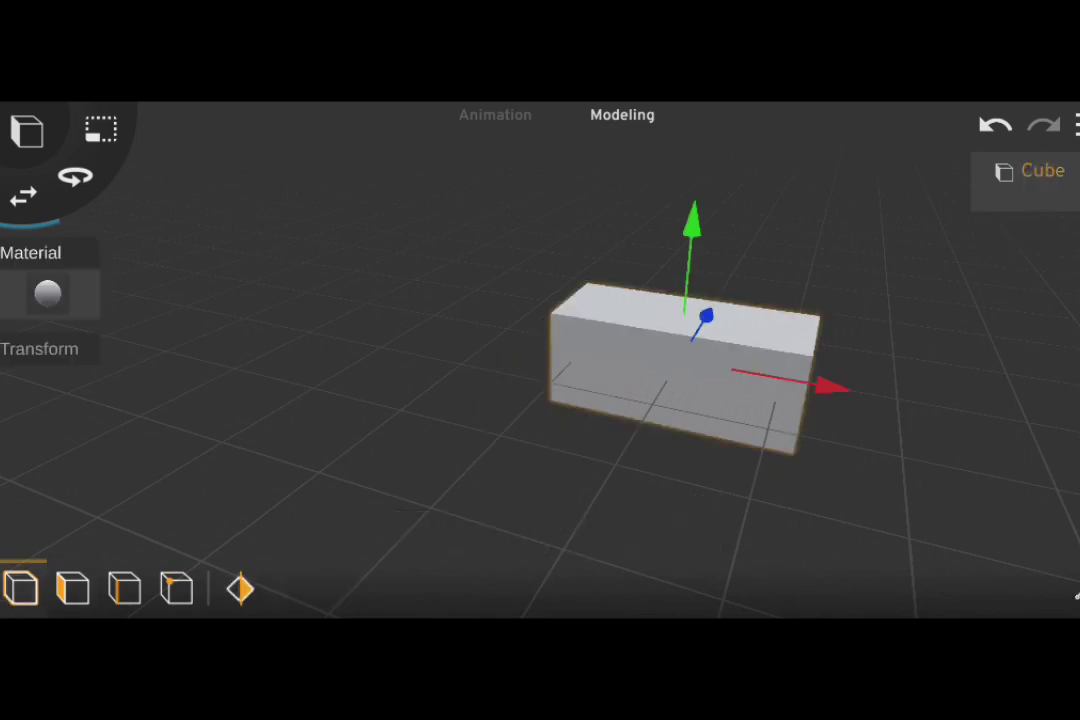
click(108, 146)
drag(810, 383, 769, 405)
click(916, 312)
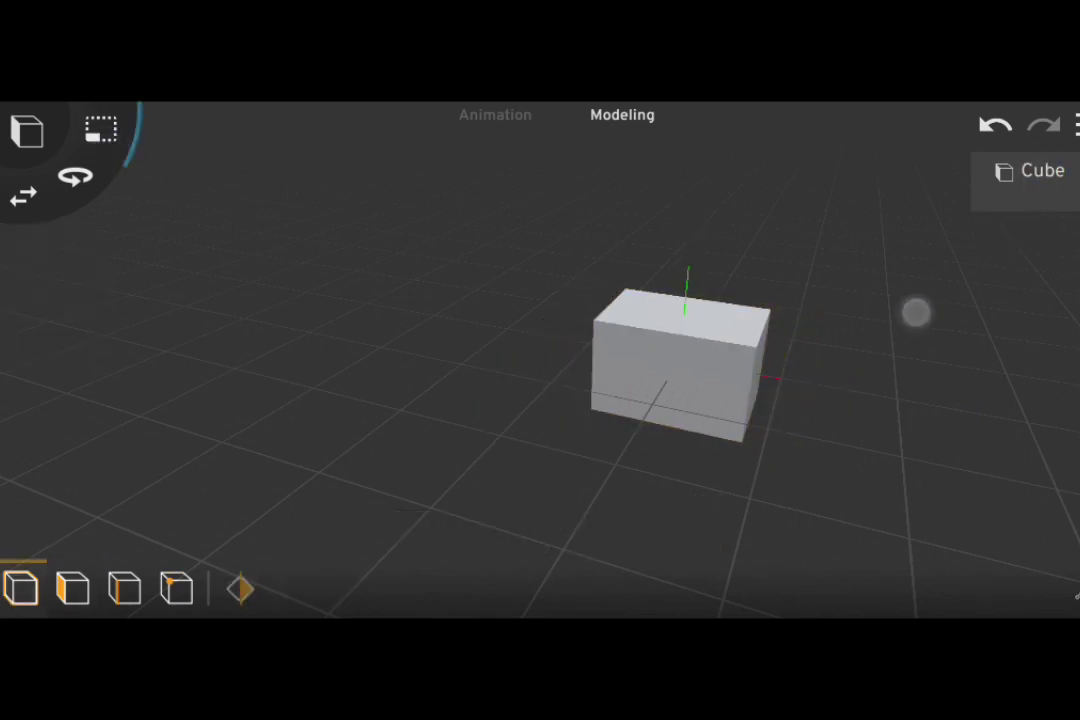
drag(880, 390, 900, 440)
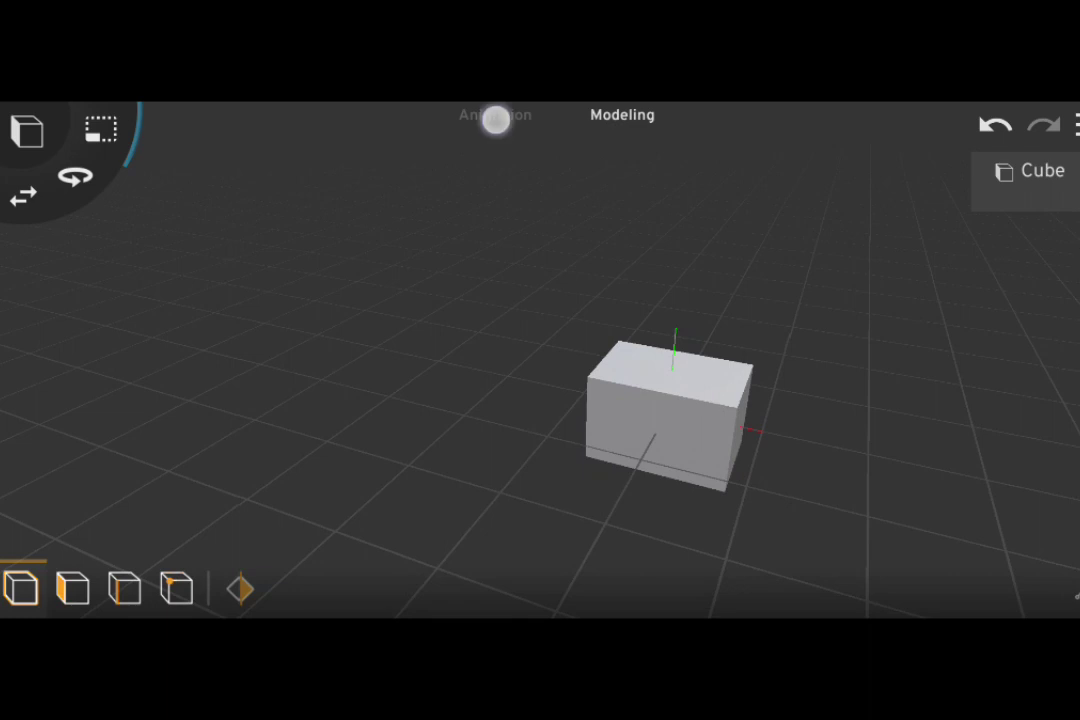
Switch to the Animation workspace and select the cube for animating
click(496, 118)
click(718, 419)
mouse_move(588, 235)
mouse_down()
mouse_move(738, 195)
mouse_move(870, 460)
mouse_up()
click(858, 458)
drag(725, 375, 810, 492)
click(640, 375)
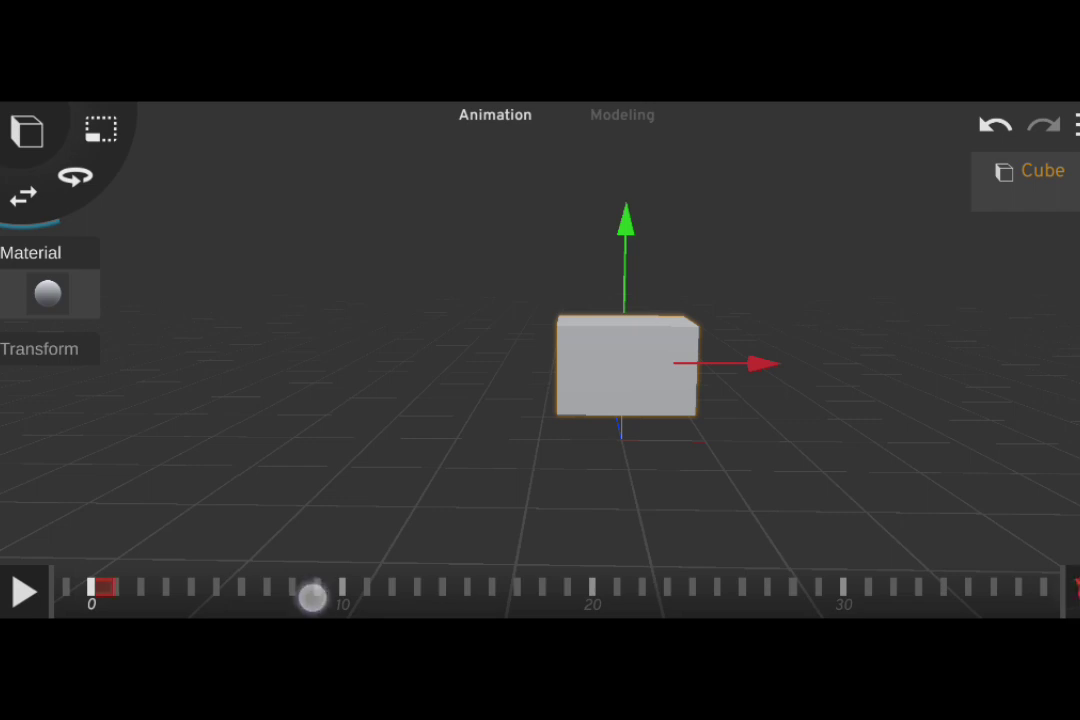
Key the cube's X position at frames 8, 17, 24 and 31, sliding right and back, then play it
click(305, 592)
drag(814, 364, 1025, 364)
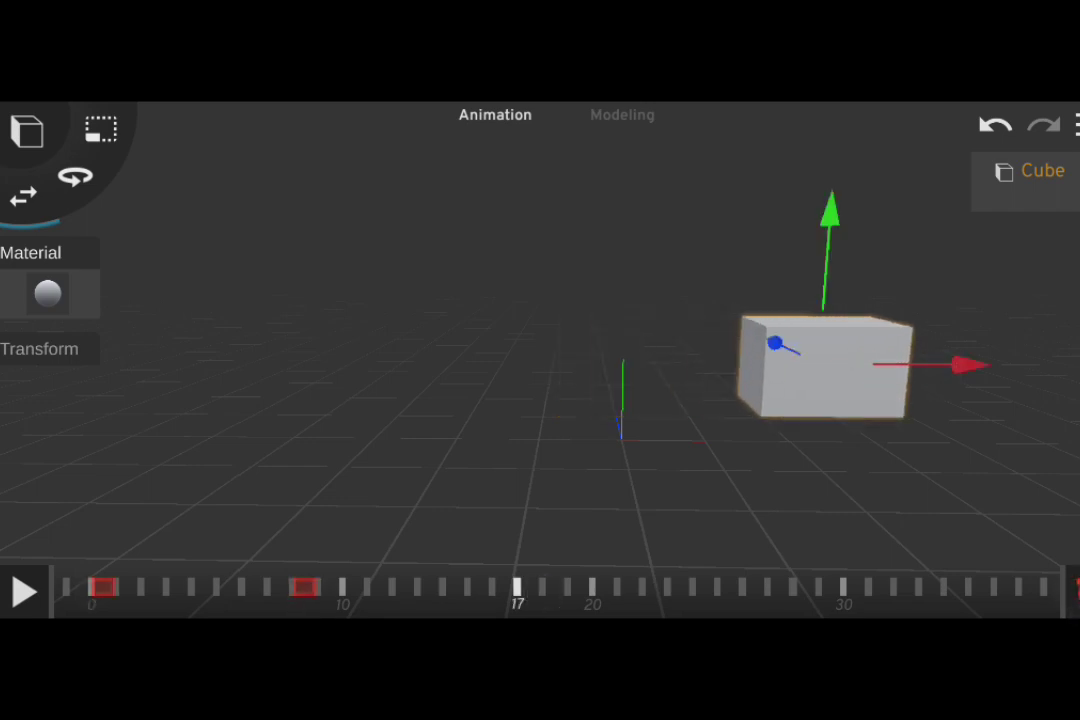
drag(952, 412, 762, 412)
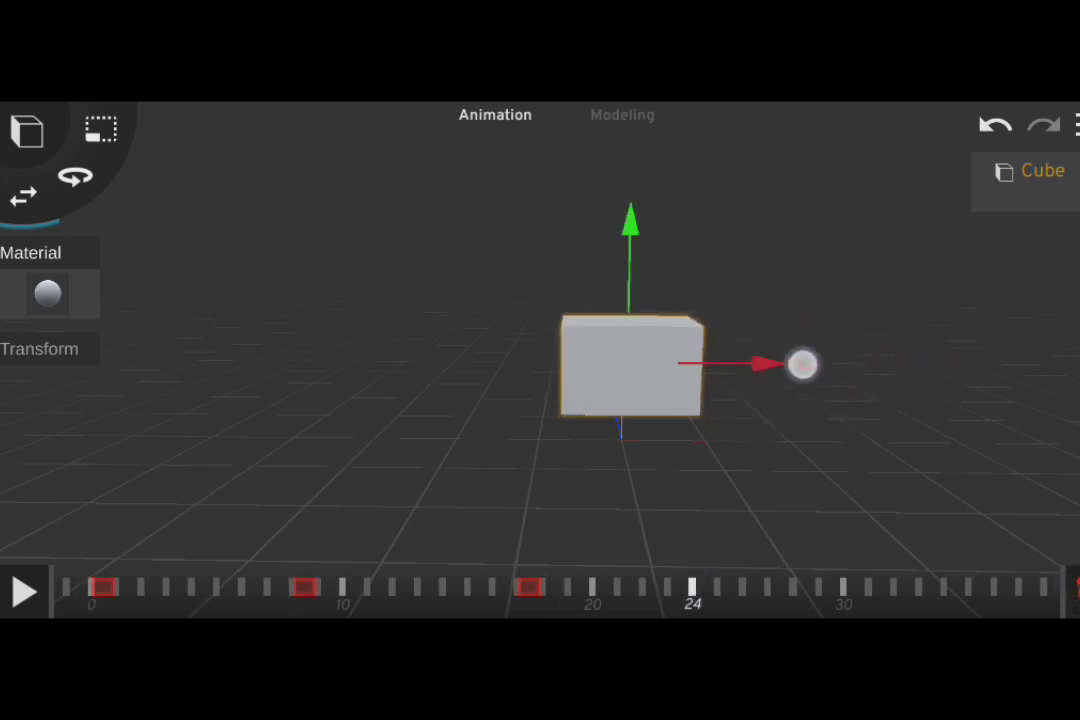
drag(802, 364, 955, 364)
drag(905, 588, 764, 593)
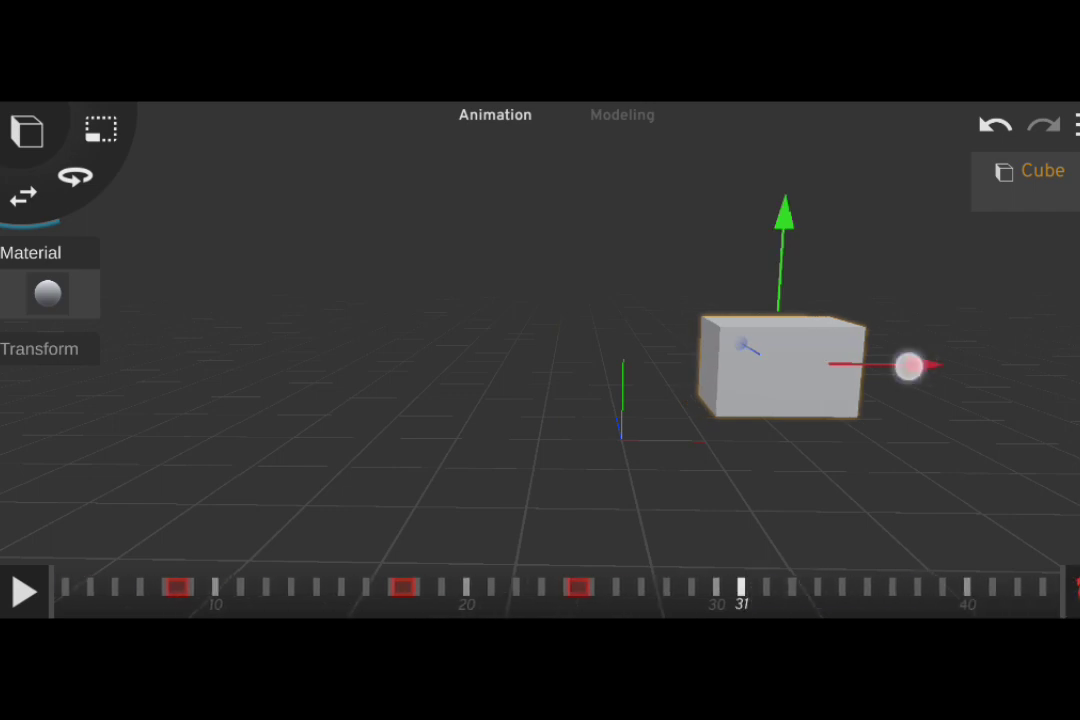
drag(908, 366, 798, 364)
click(22, 592)
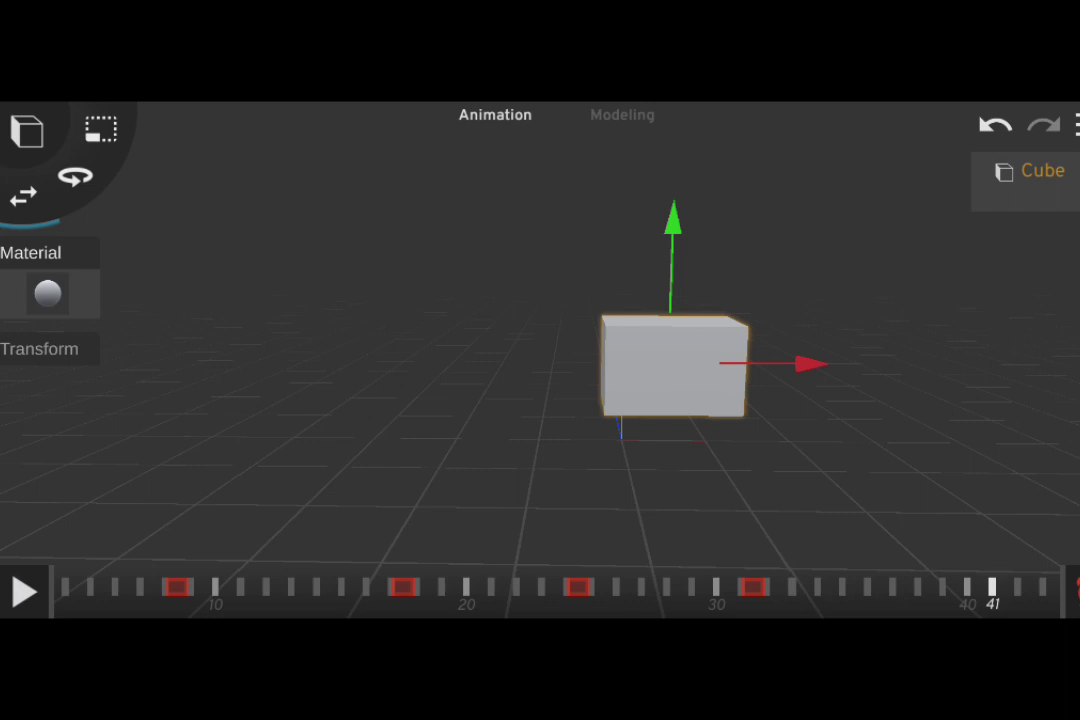
drag(823, 594, 745, 594)
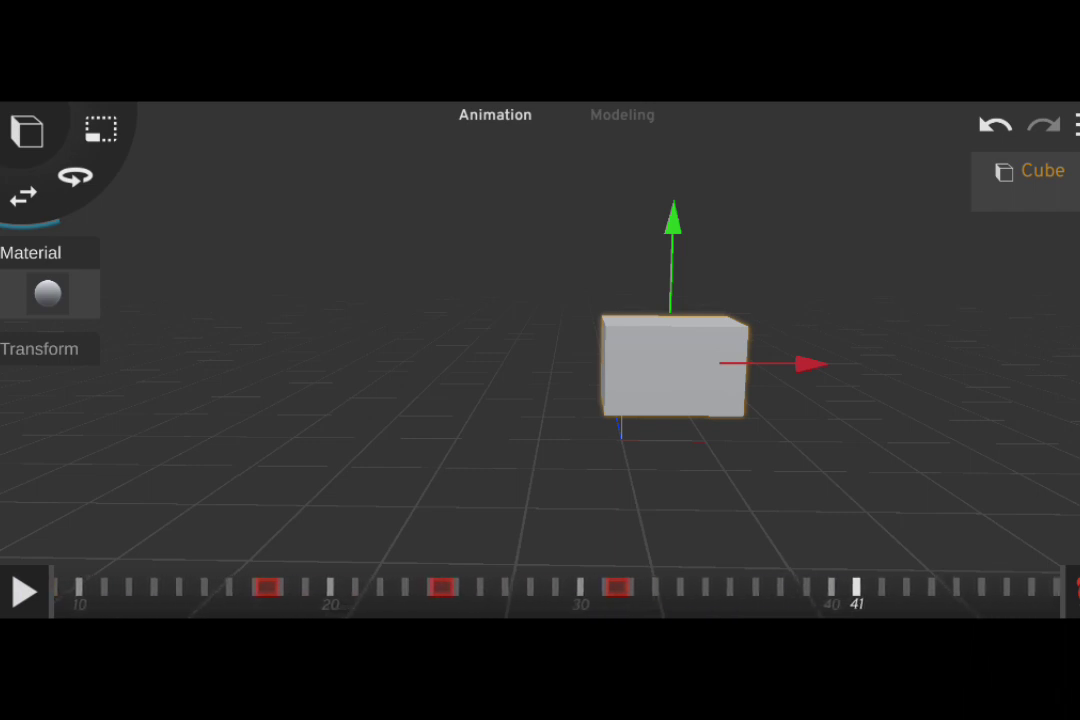
drag(607, 594, 880, 594)
Select all the cube's keyframes from frame 0 onward and copy them
drag(781, 594, 805, 594)
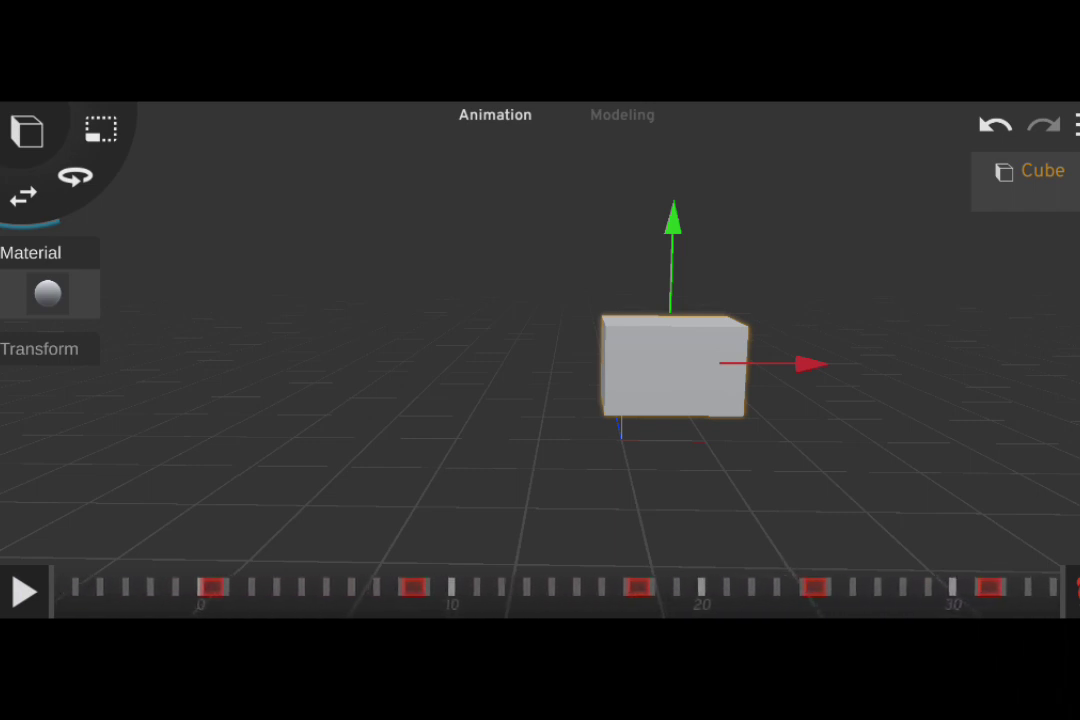
click(219, 585)
click(614, 530)
click(614, 530)
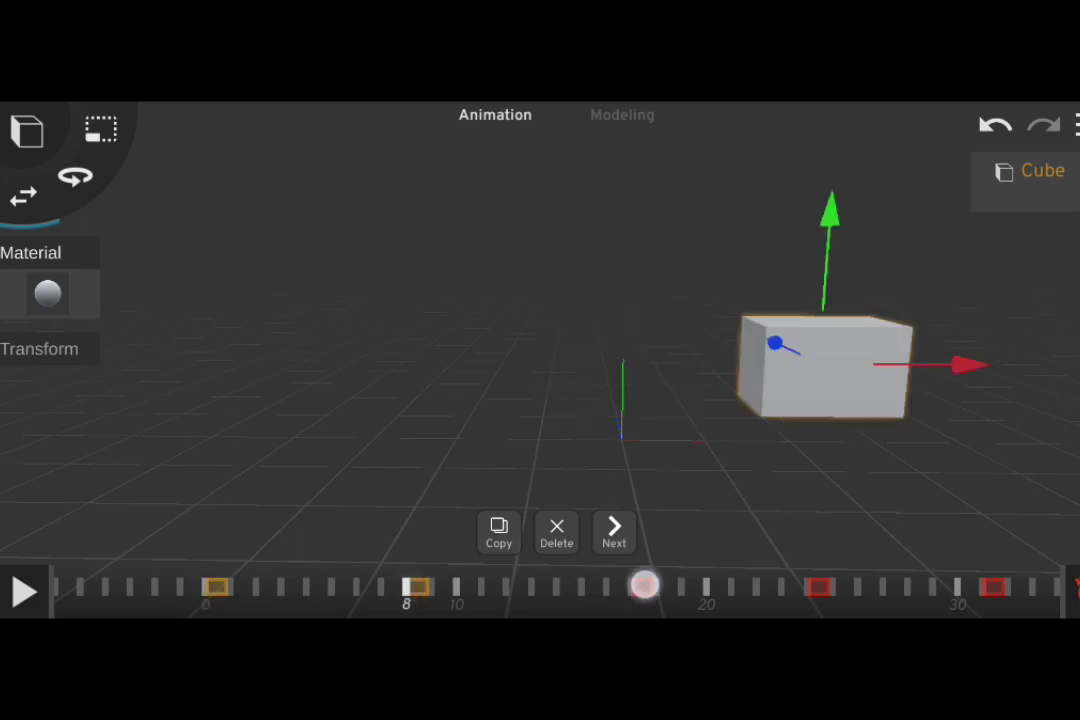
click(614, 530)
click(614, 530)
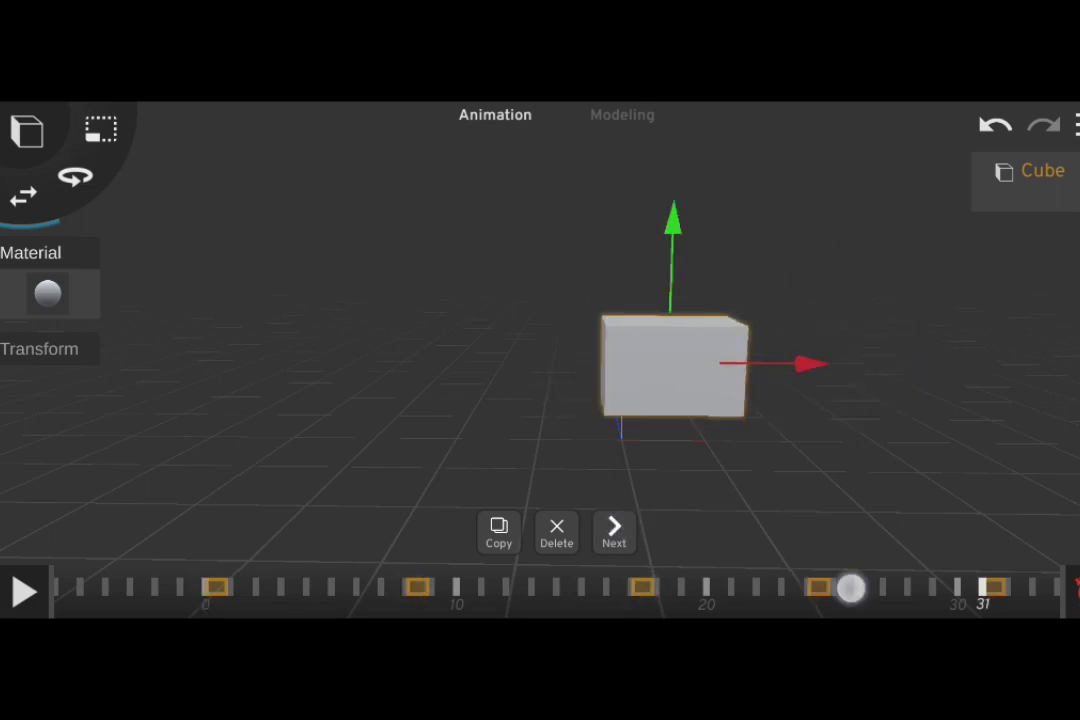
drag(850, 588, 624, 590)
click(498, 530)
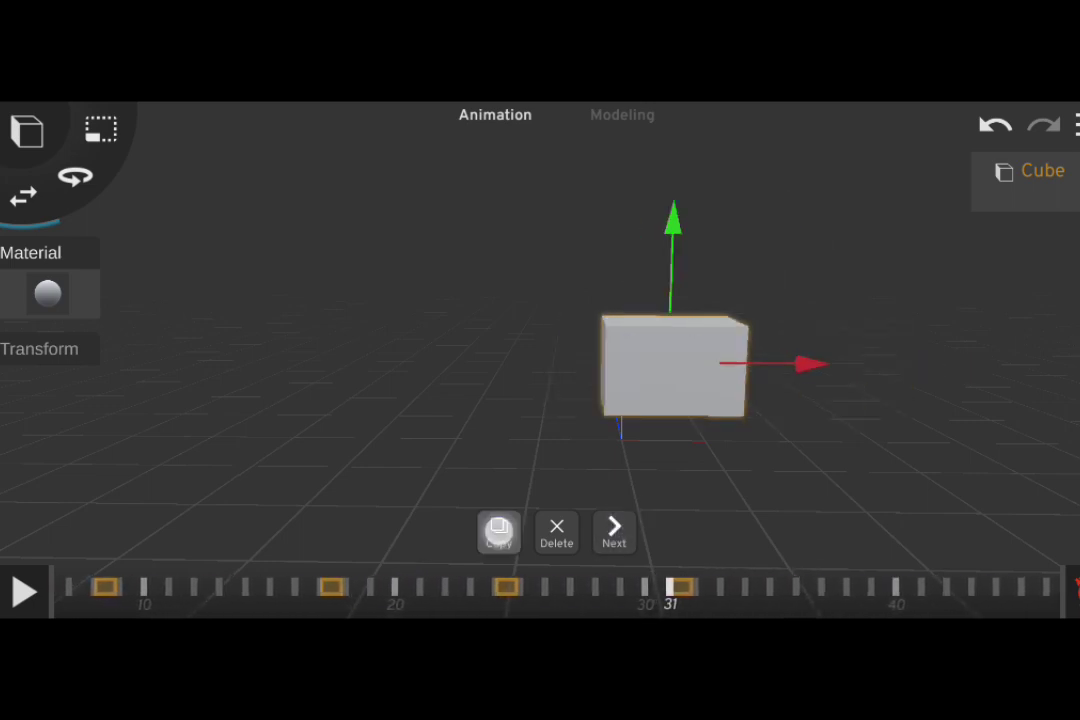
Paste the copied keyframes at frame 36 and play the extended animation
click(767, 586)
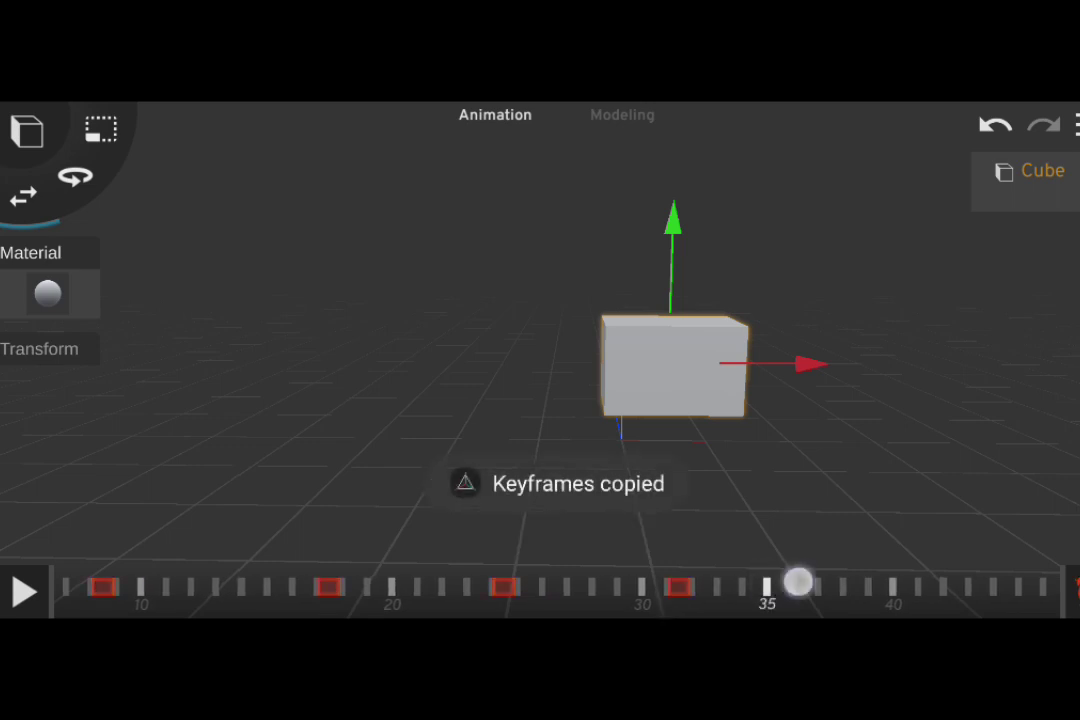
click(800, 583)
click(527, 531)
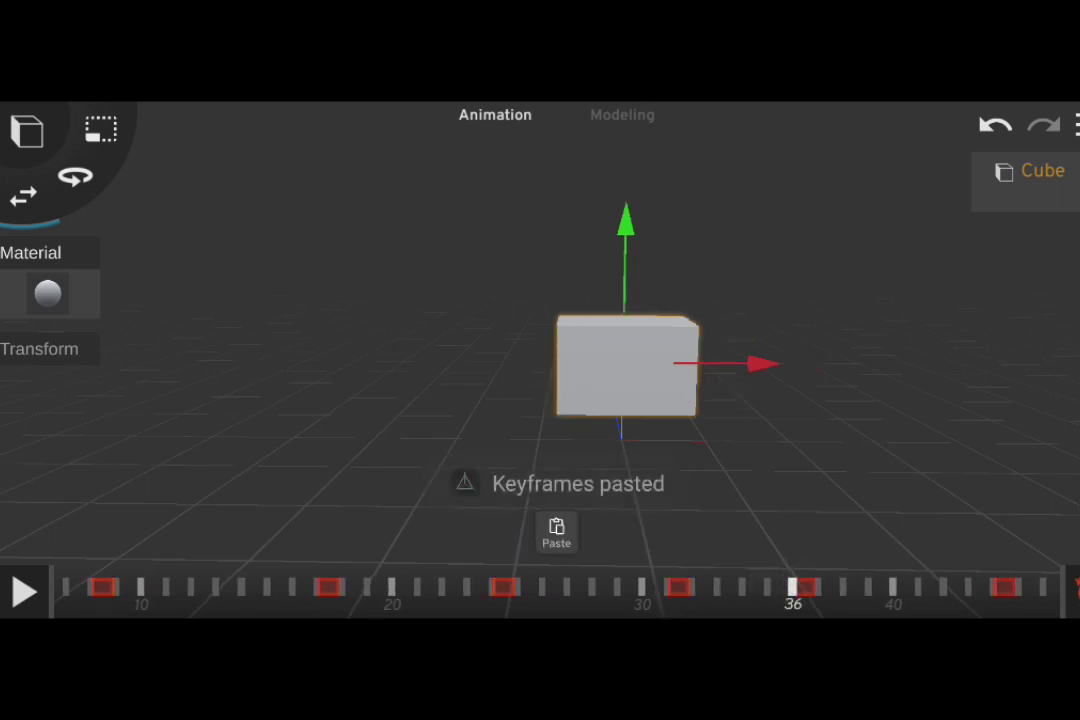
click(24, 592)
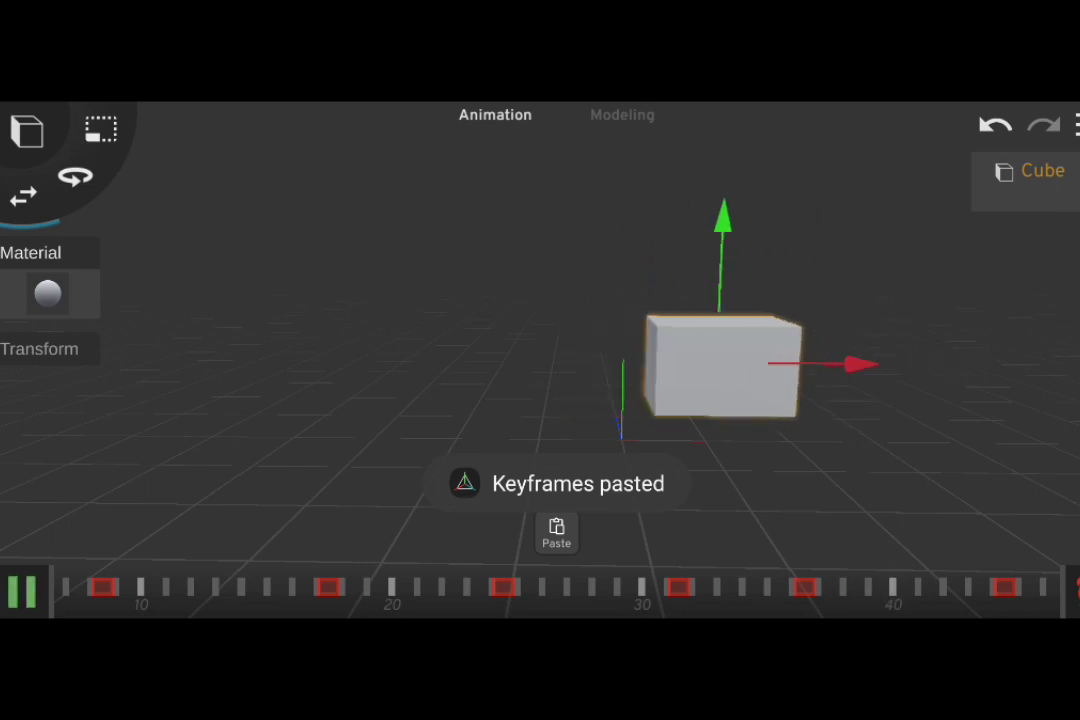
drag(675, 585, 791, 597)
click(20, 590)
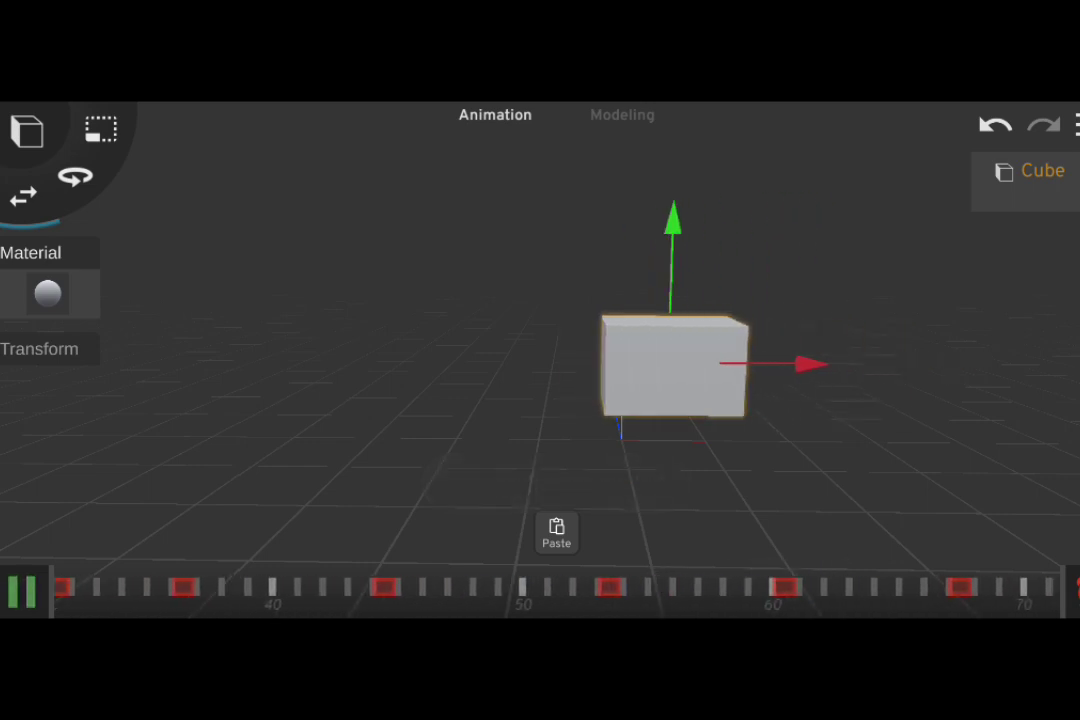
click(14, 590)
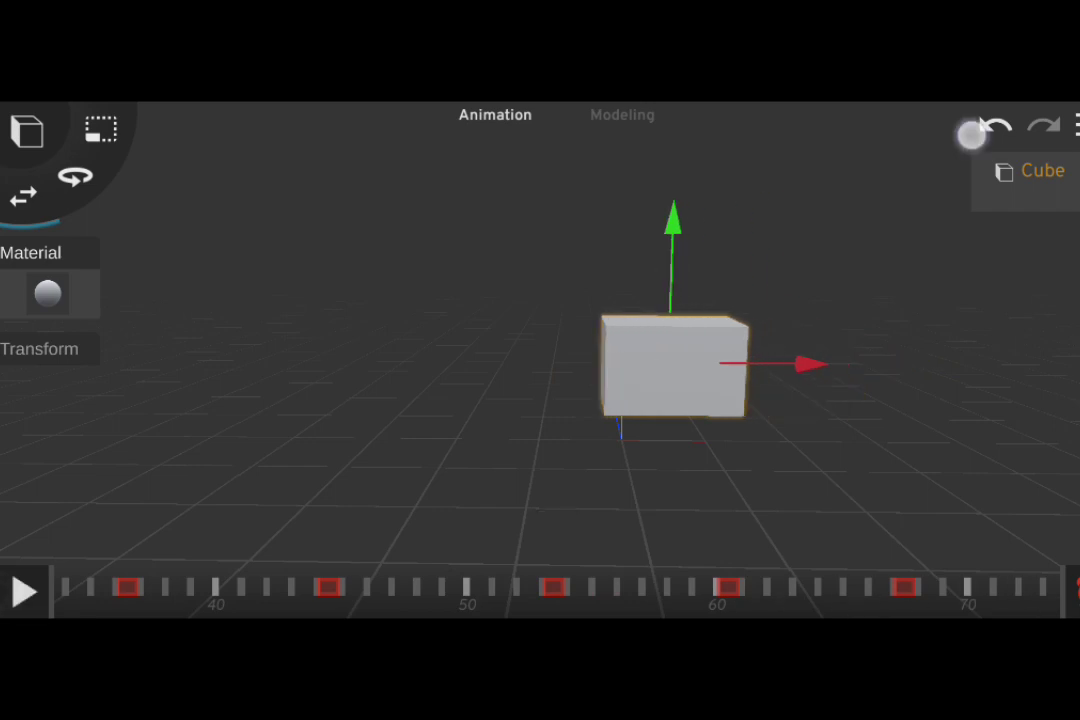
Undo the frame-36 paste, paste the keyframes at frame 31 instead, and preview playback
click(971, 135)
drag(702, 590, 834, 581)
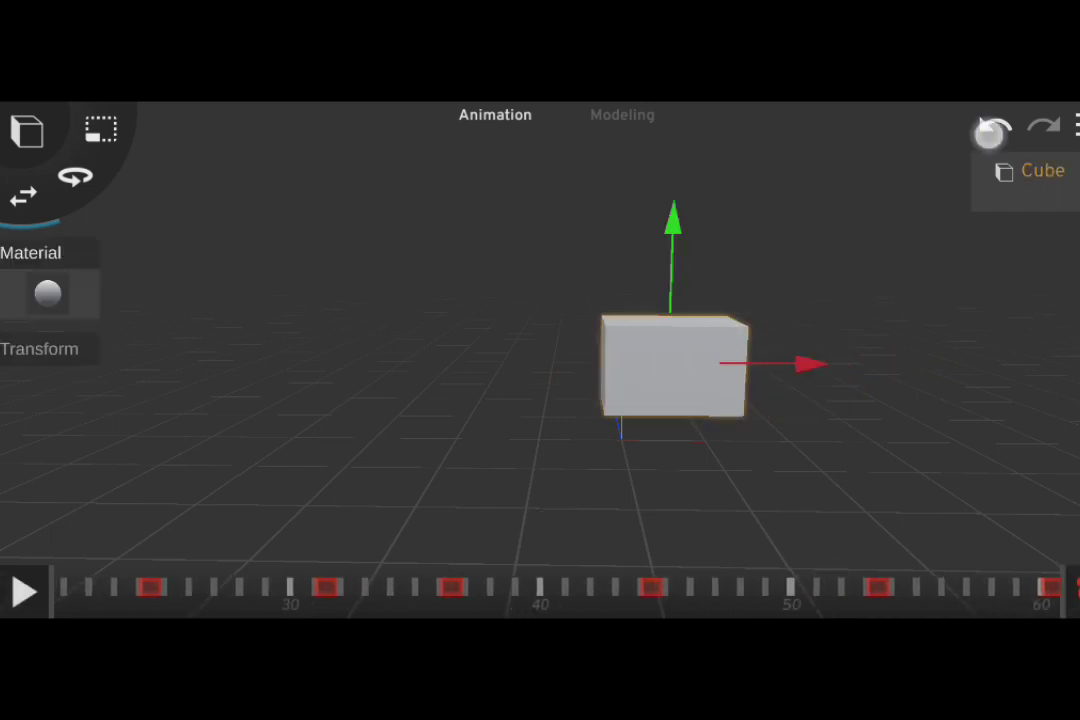
drag(680, 588, 762, 588)
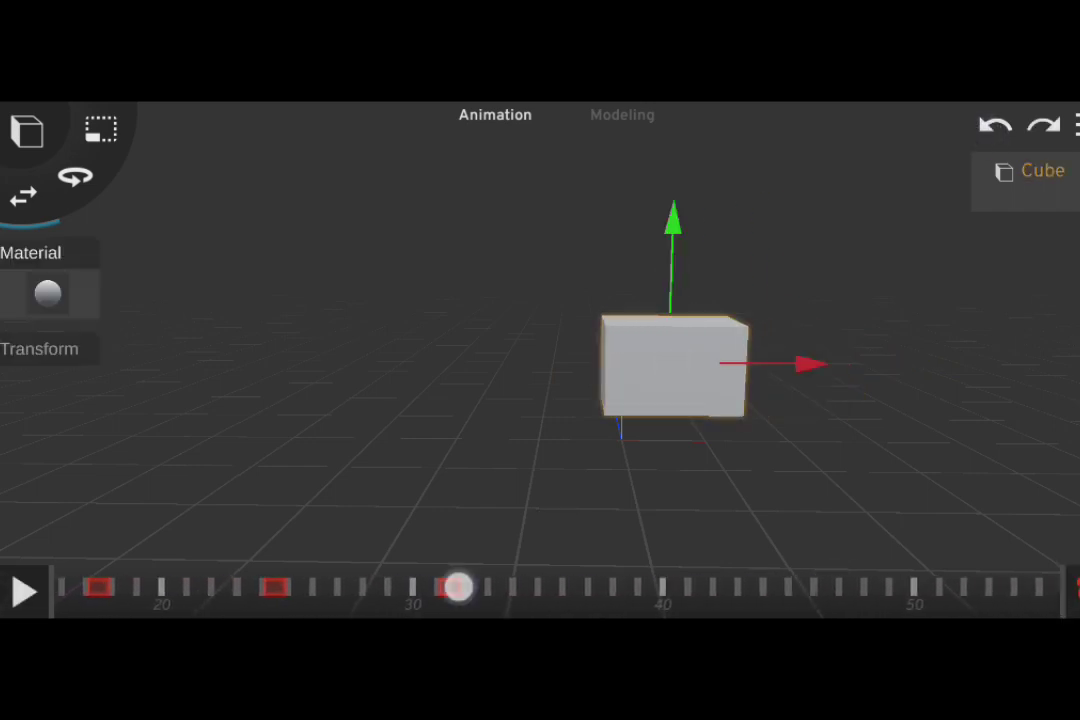
click(457, 587)
click(765, 483)
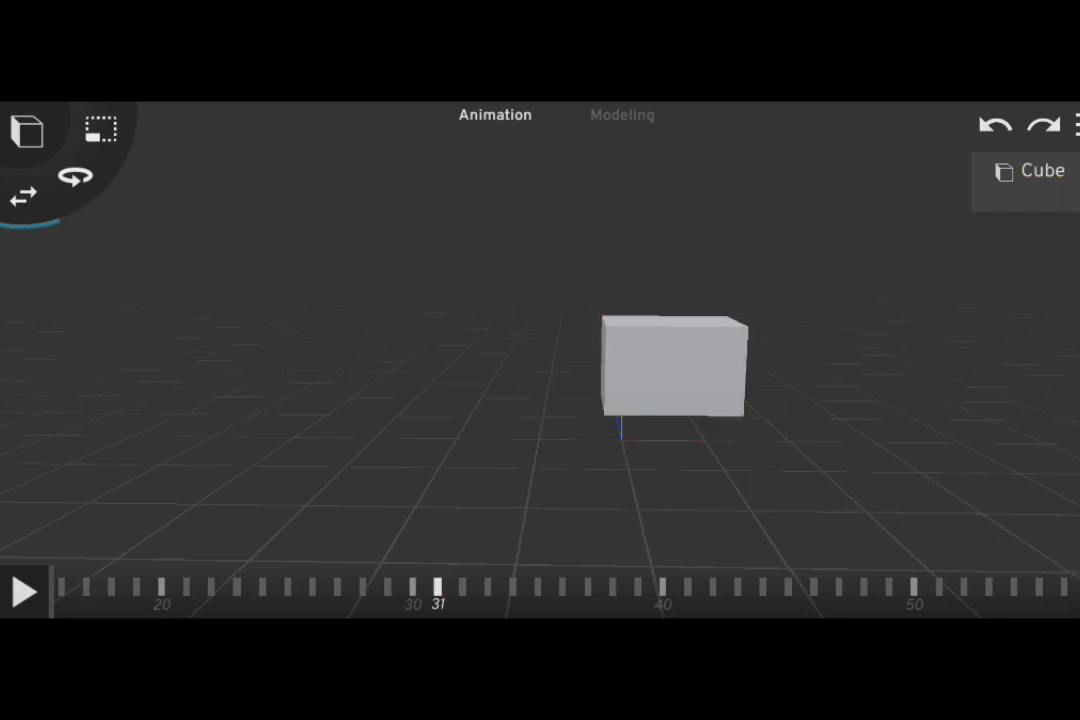
click(710, 350)
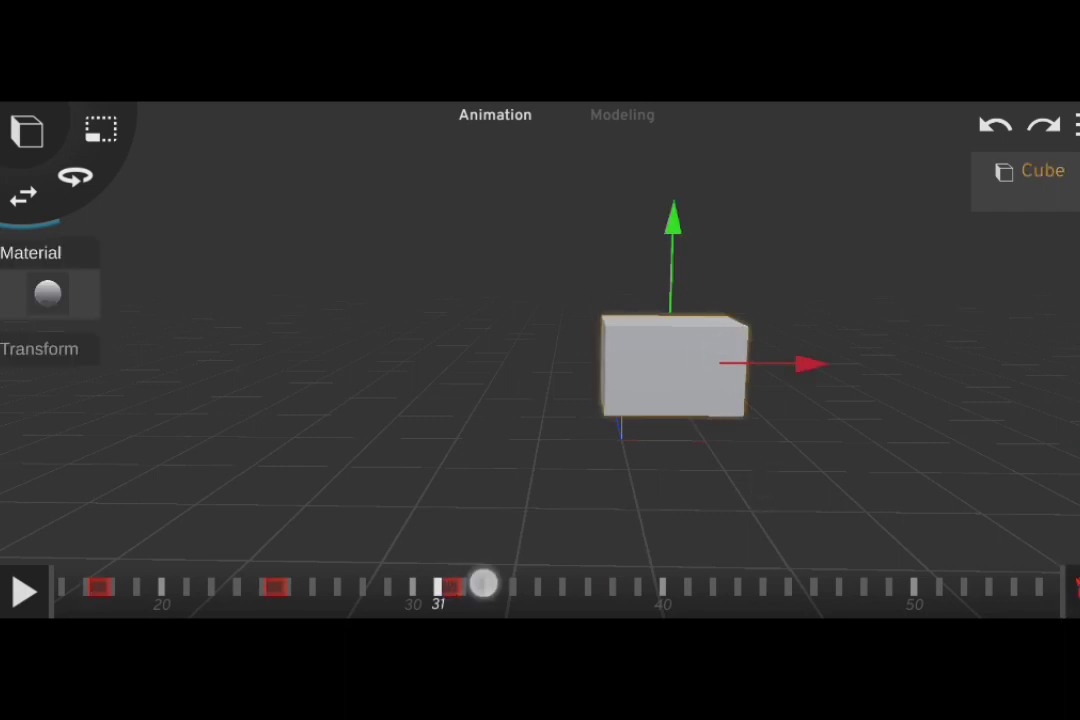
click(449, 587)
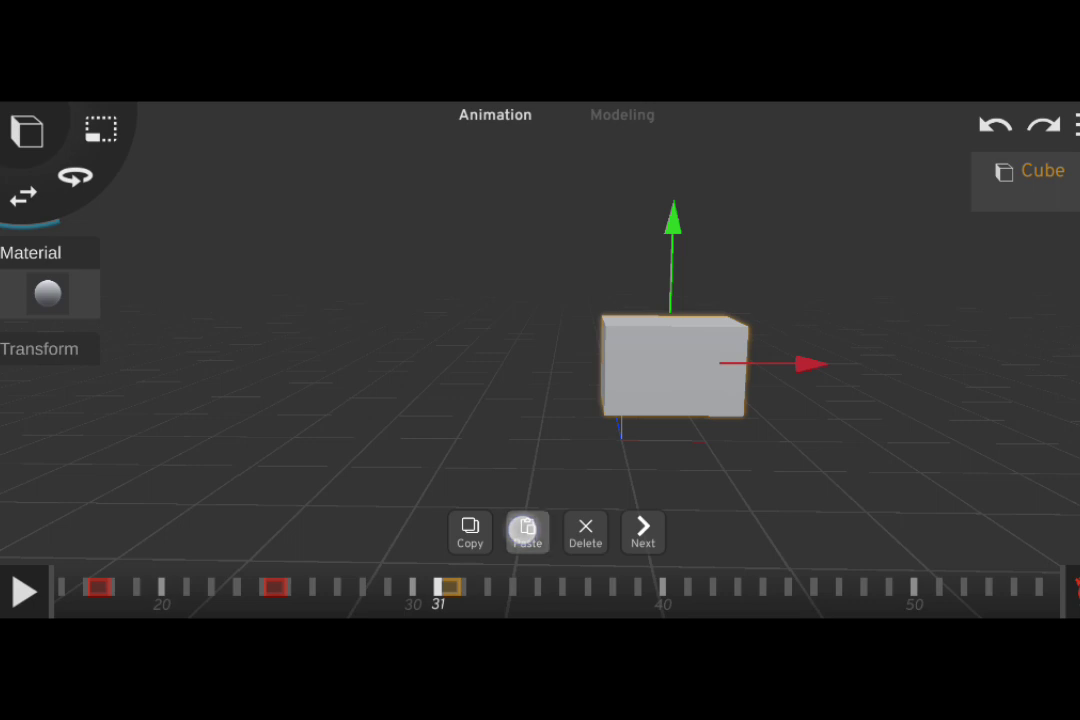
click(524, 530)
click(24, 592)
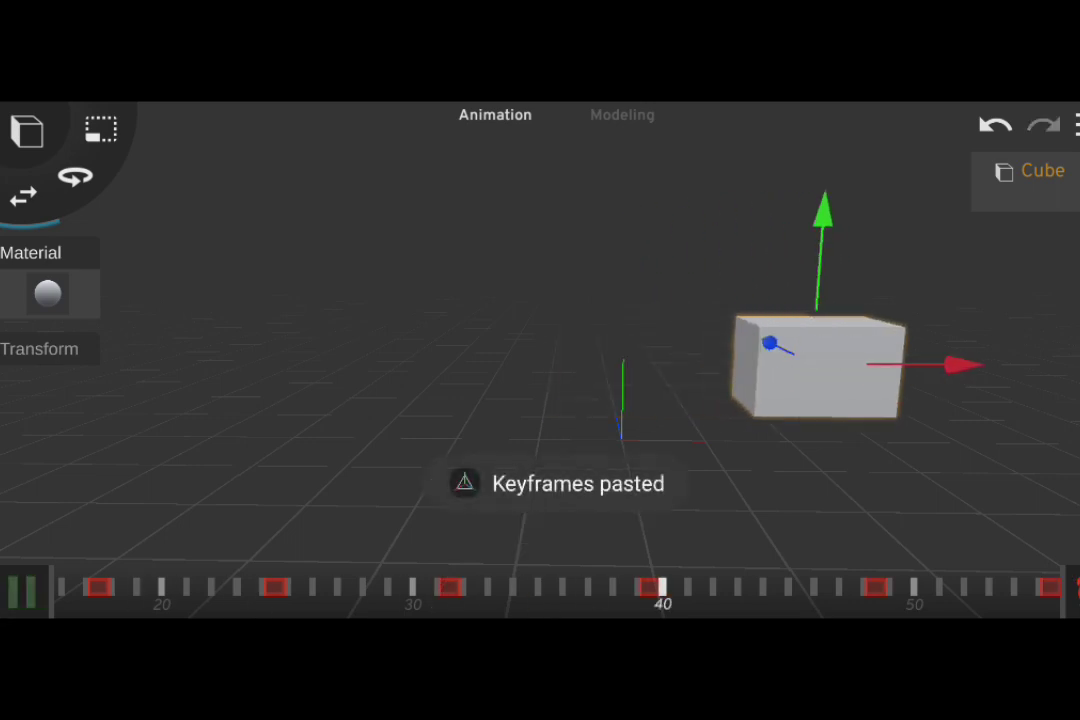
click(10, 602)
middle_drag(492, 506, 491, 482)
drag(862, 598, 347, 598)
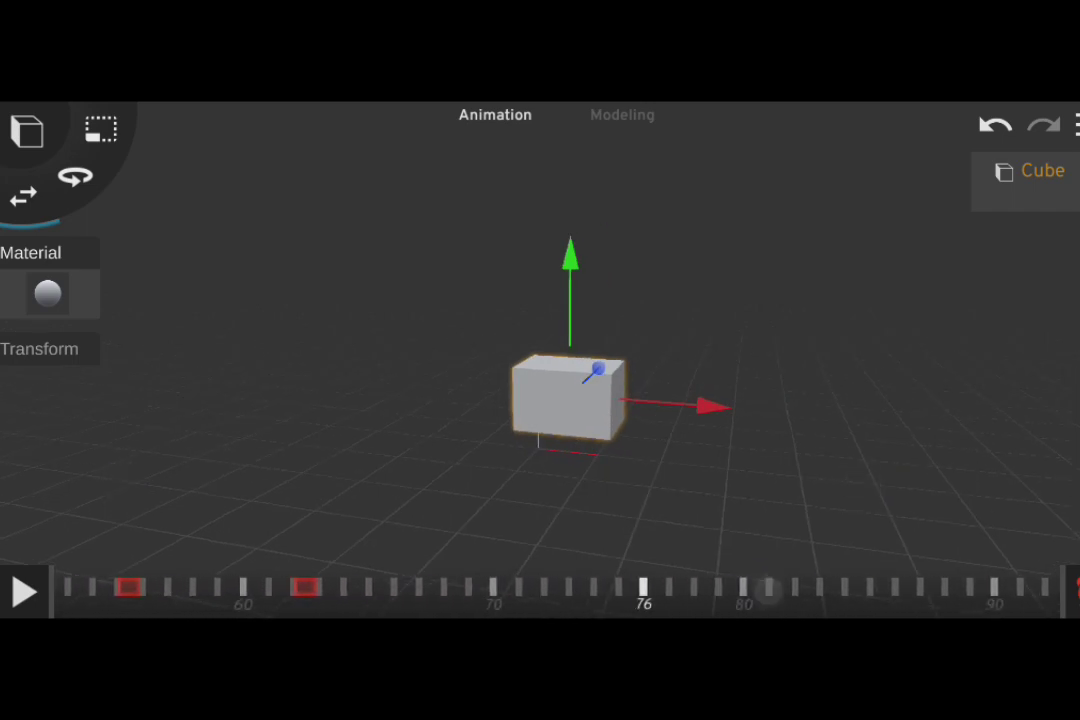
Move the playhead to frame 253 and deselect the cube
click(691, 590)
mouse_move(862, 594)
mouse_down()
mouse_move(450, 594)
mouse_move(762, 594)
mouse_move(597, 610)
mouse_move(651, 612)
mouse_up()
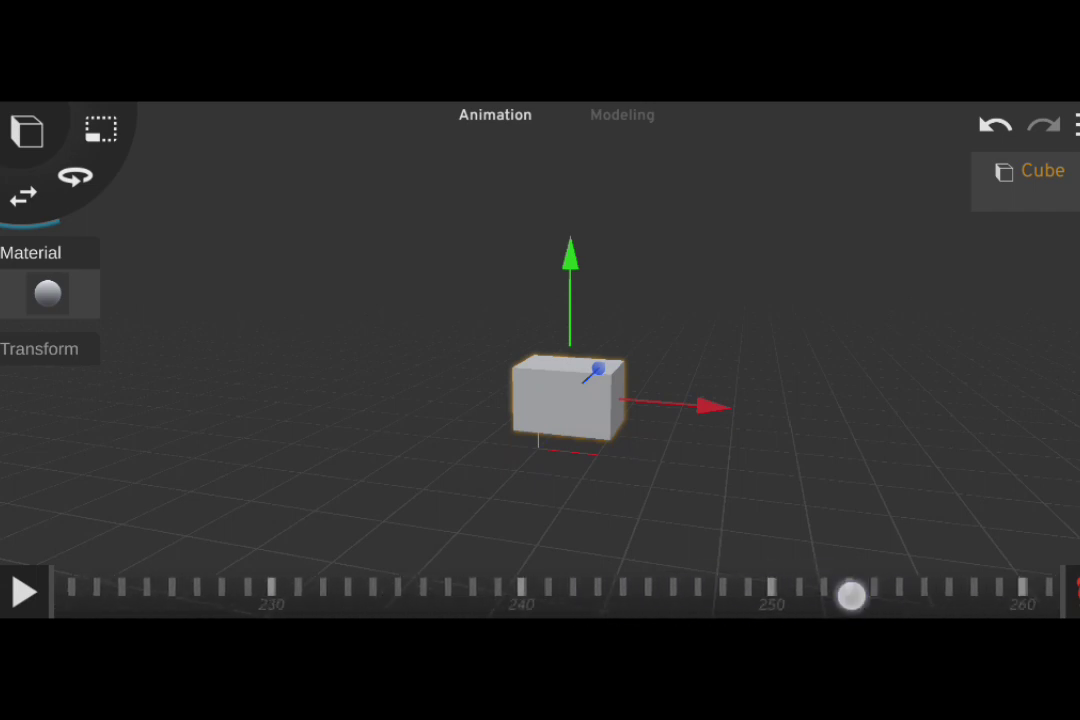
click(860, 594)
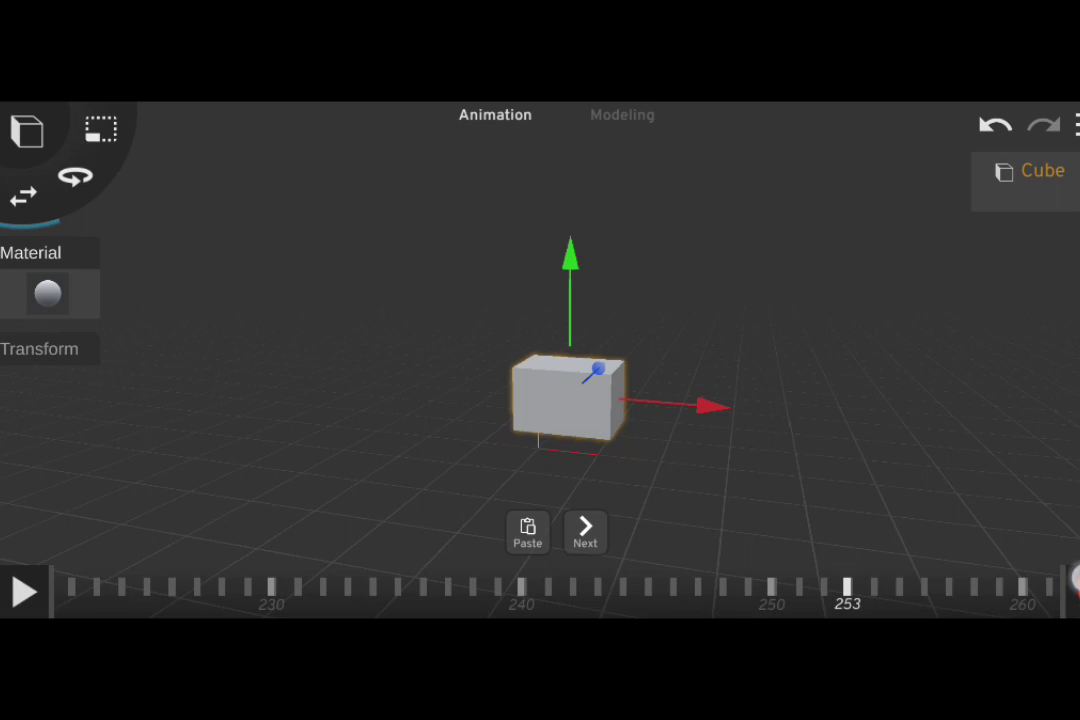
click(882, 455)
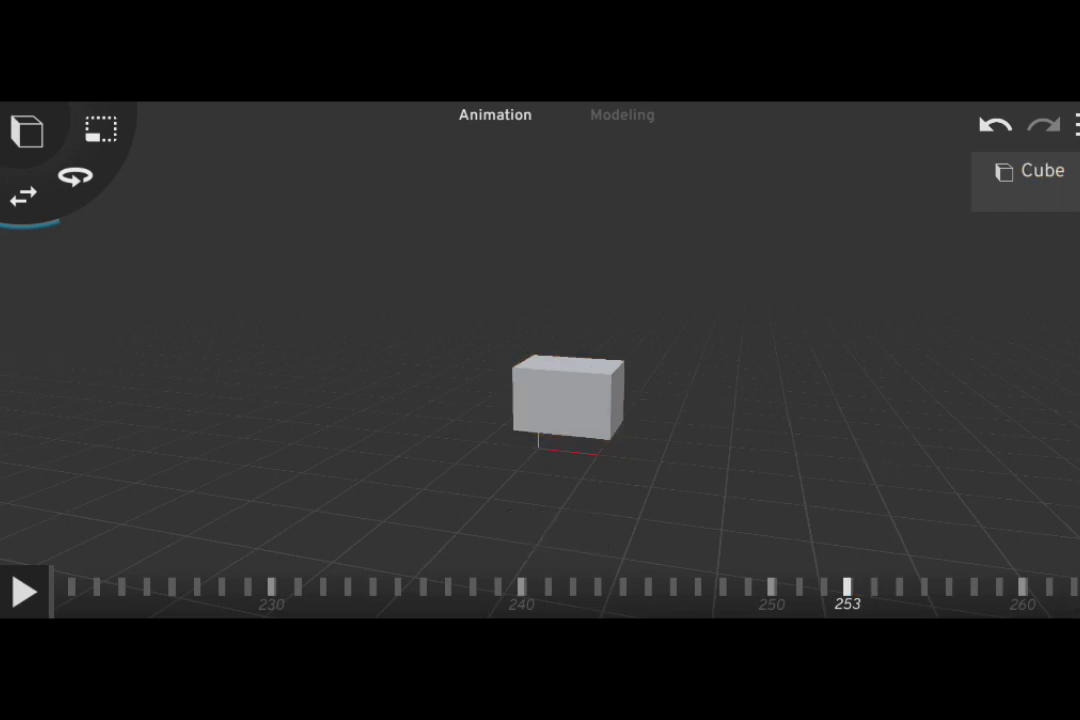
drag(675, 591, 774, 591)
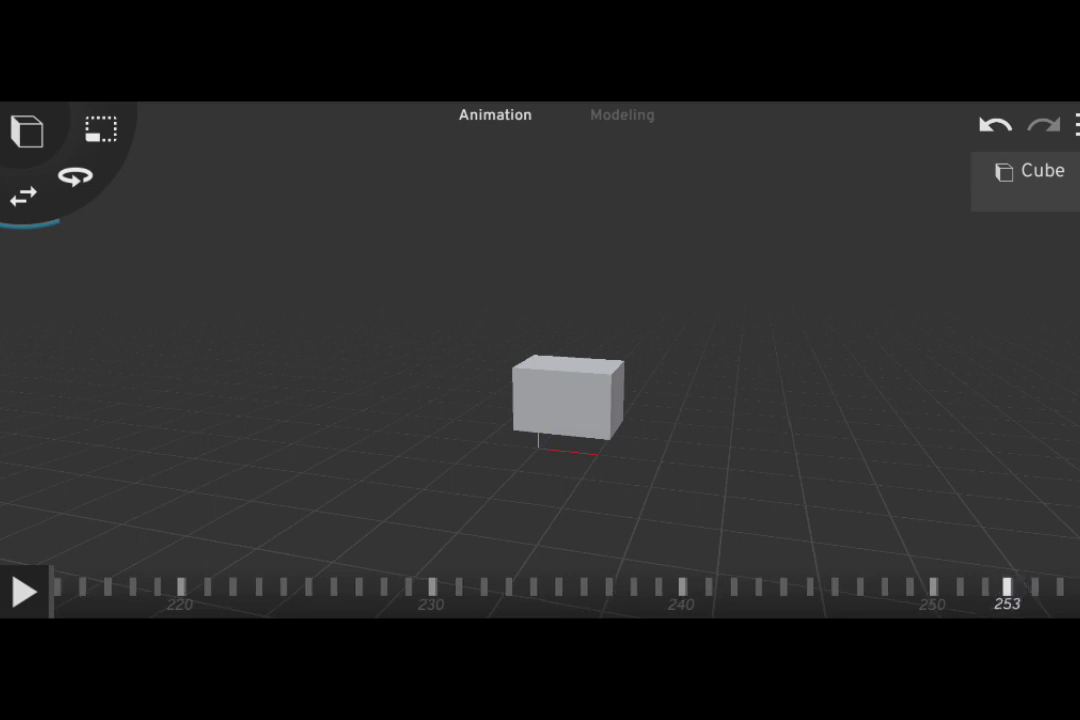
Add a second Cube and move it to the right of the first, slightly raised
click(12, 127)
click(34, 185)
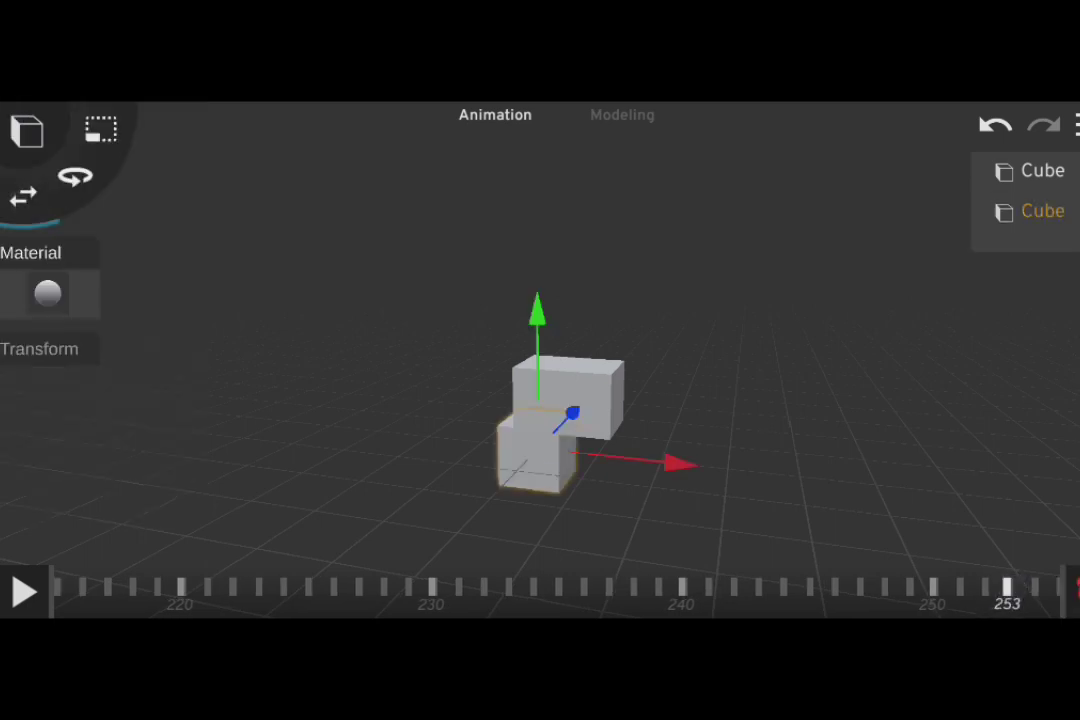
drag(683, 461, 798, 456)
drag(682, 322, 713, 241)
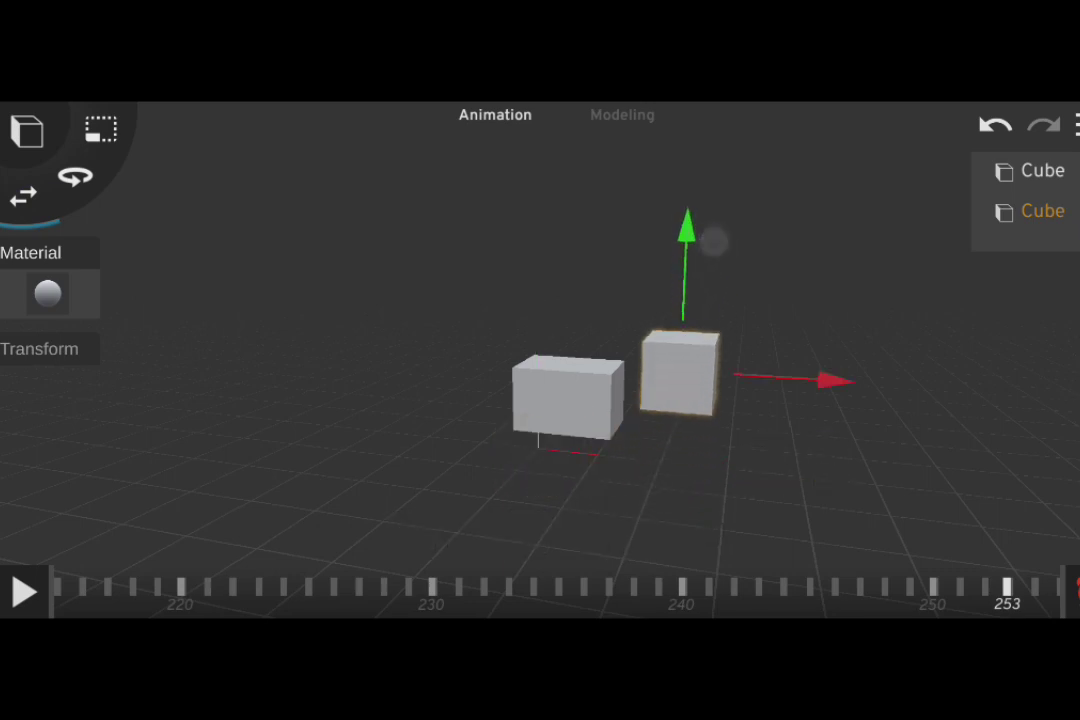
click(726, 418)
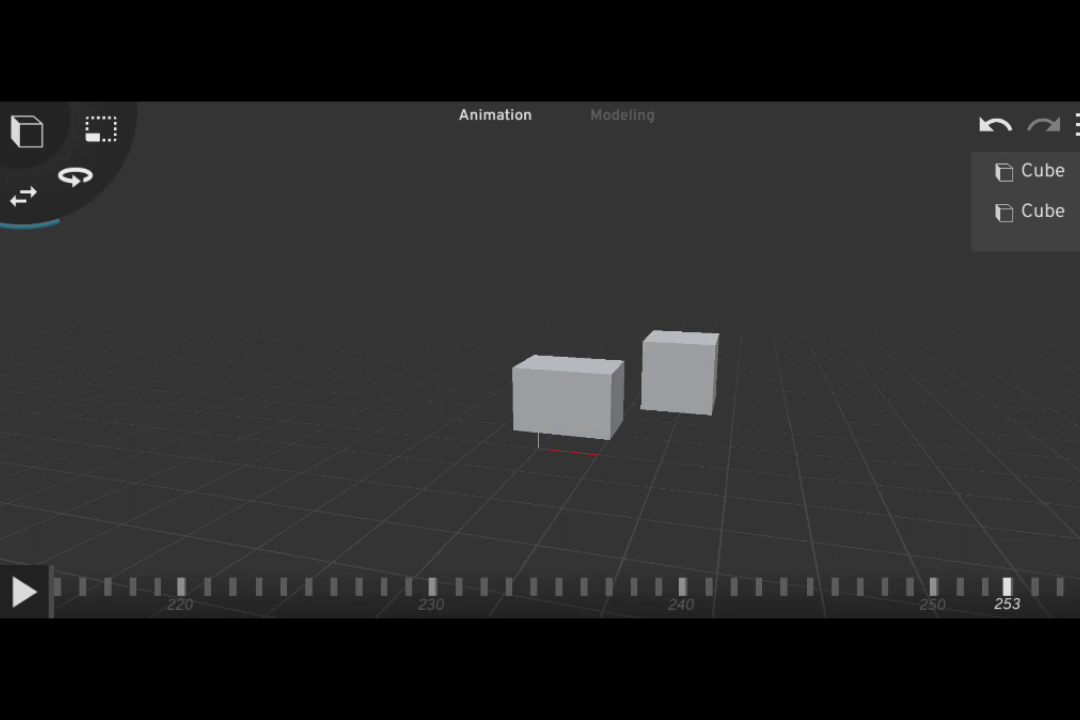
Select the original cube and jump the timeline back to frame 0
click(567, 398)
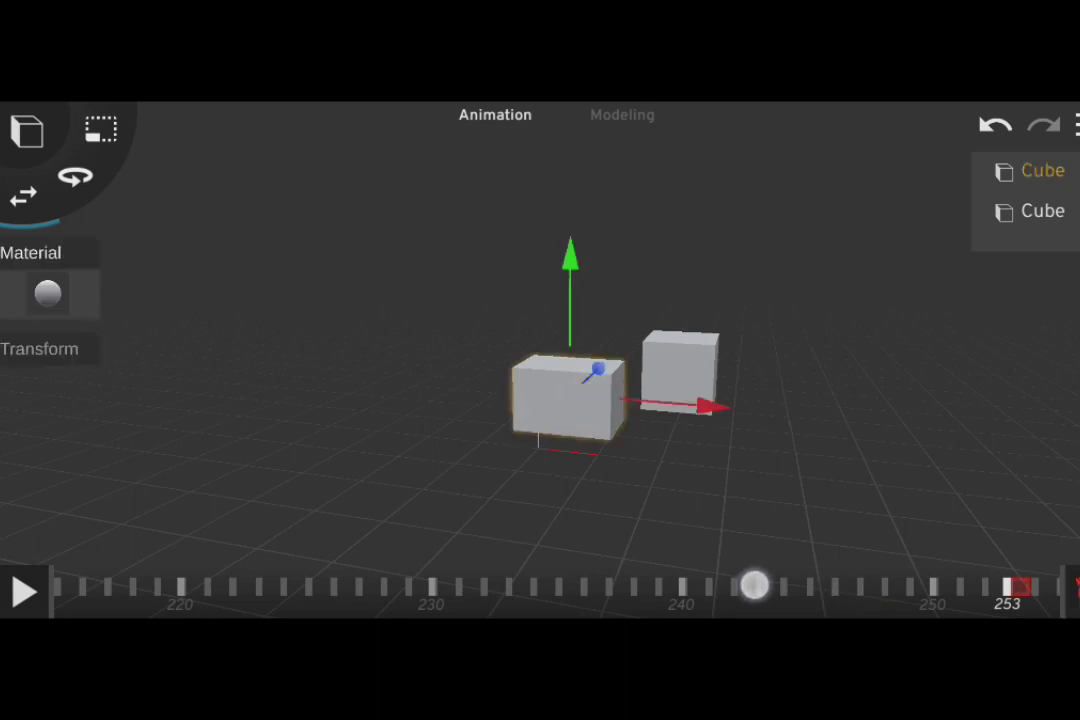
mouse_move(776, 603)
mouse_down()
mouse_move(905, 607)
mouse_move(716, 591)
mouse_up()
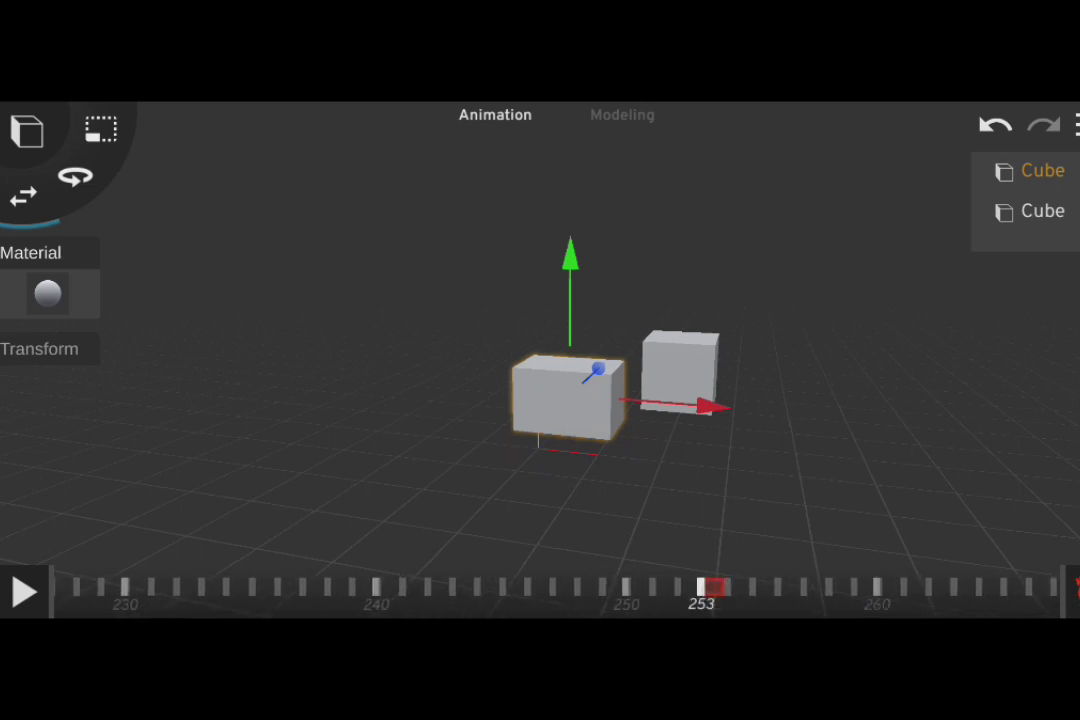
click(716, 591)
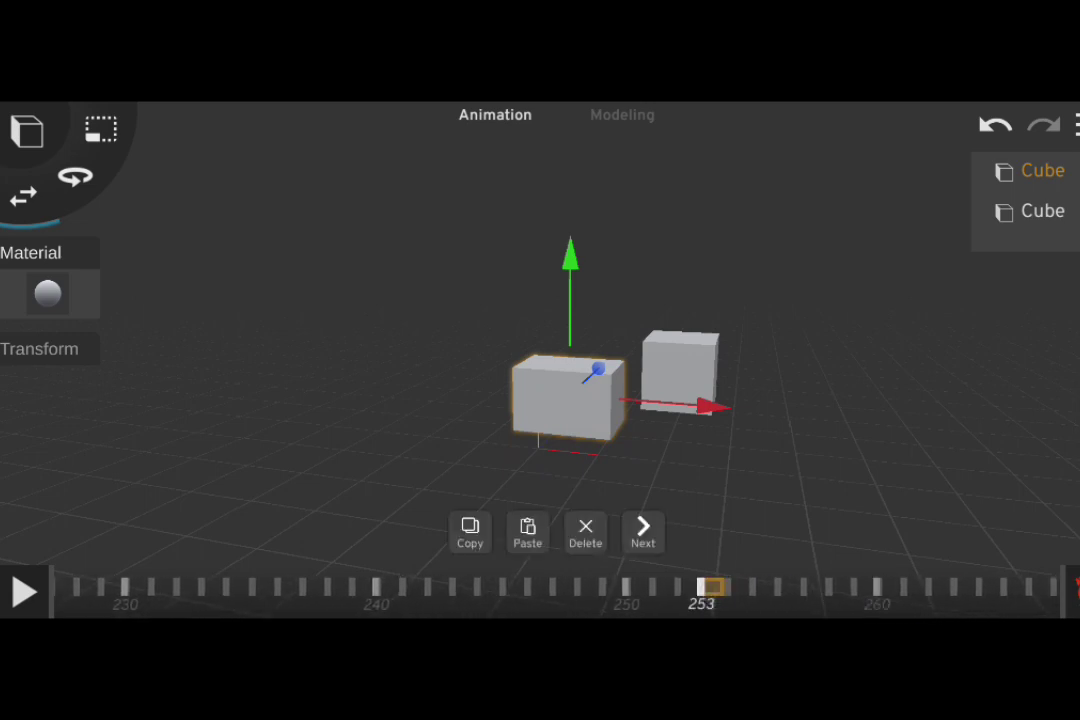
click(643, 530)
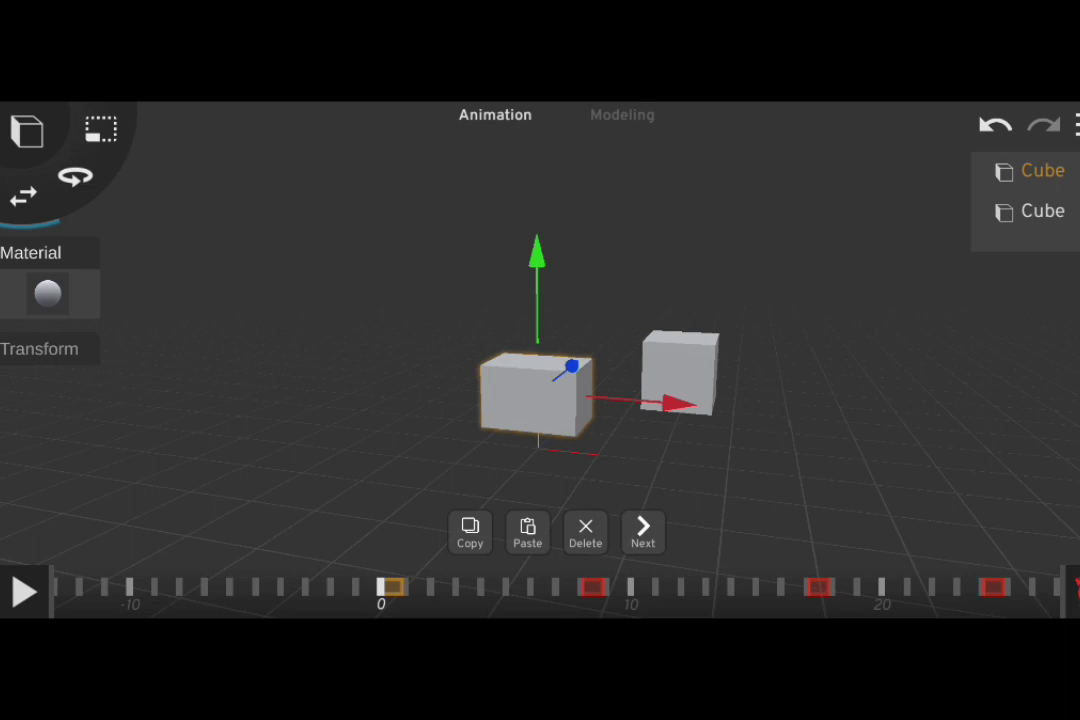
click(732, 360)
click(706, 362)
click(835, 481)
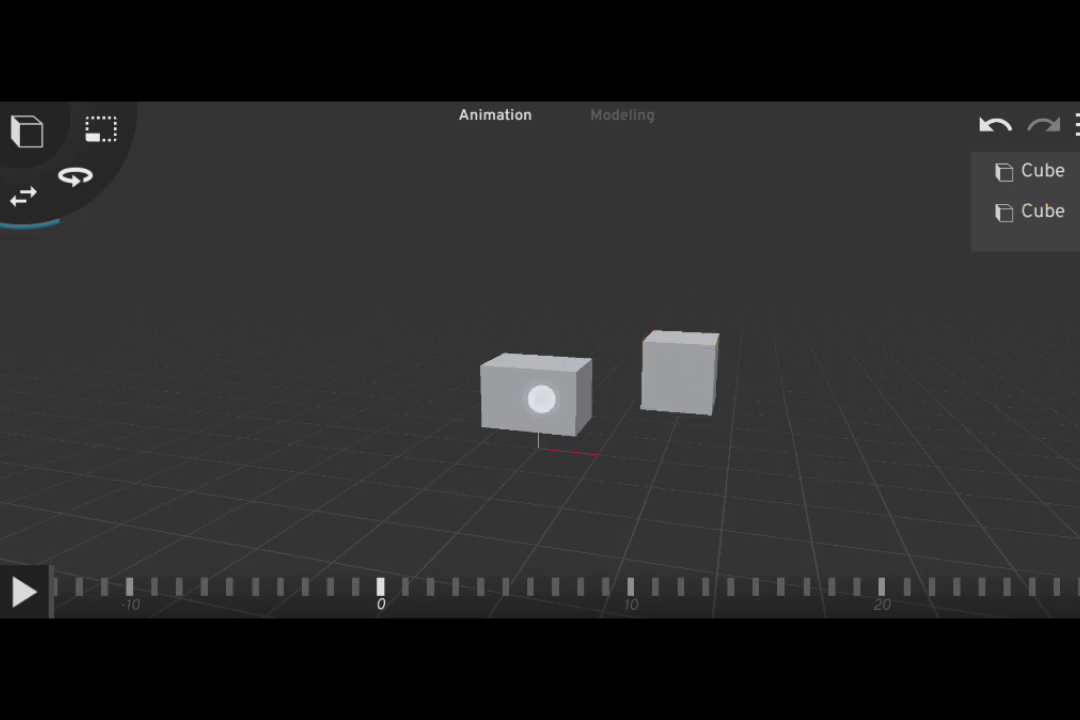
Delete the right cube, undo that, then delete the left cube instead
click(541, 399)
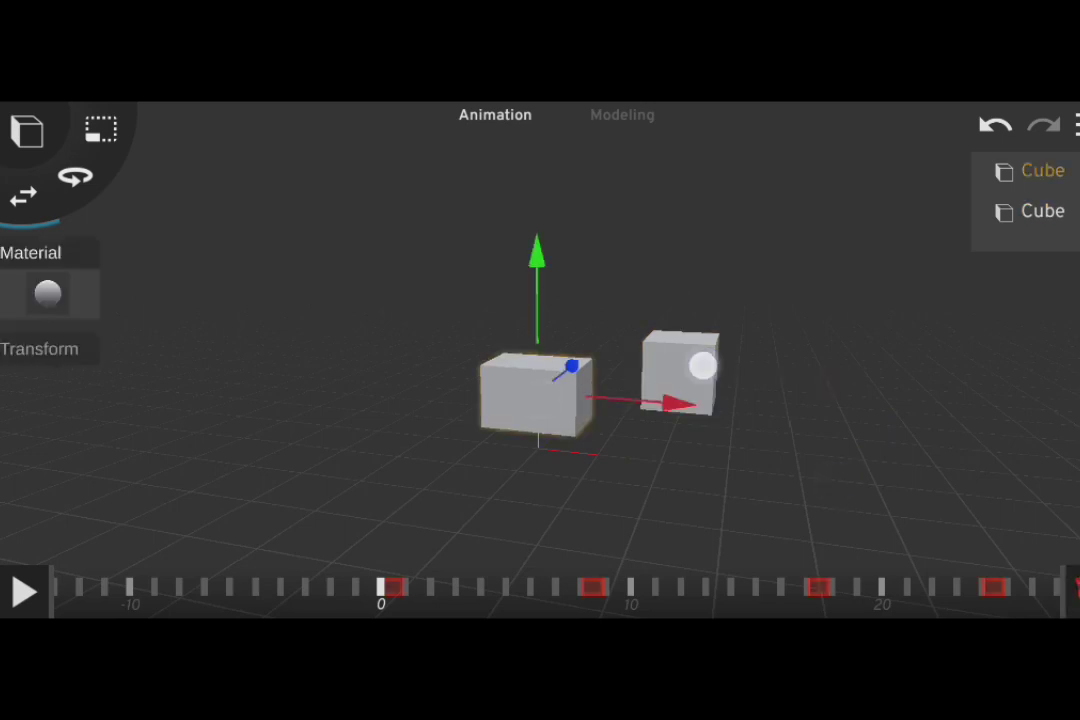
click(703, 366)
click(704, 523)
click(573, 405)
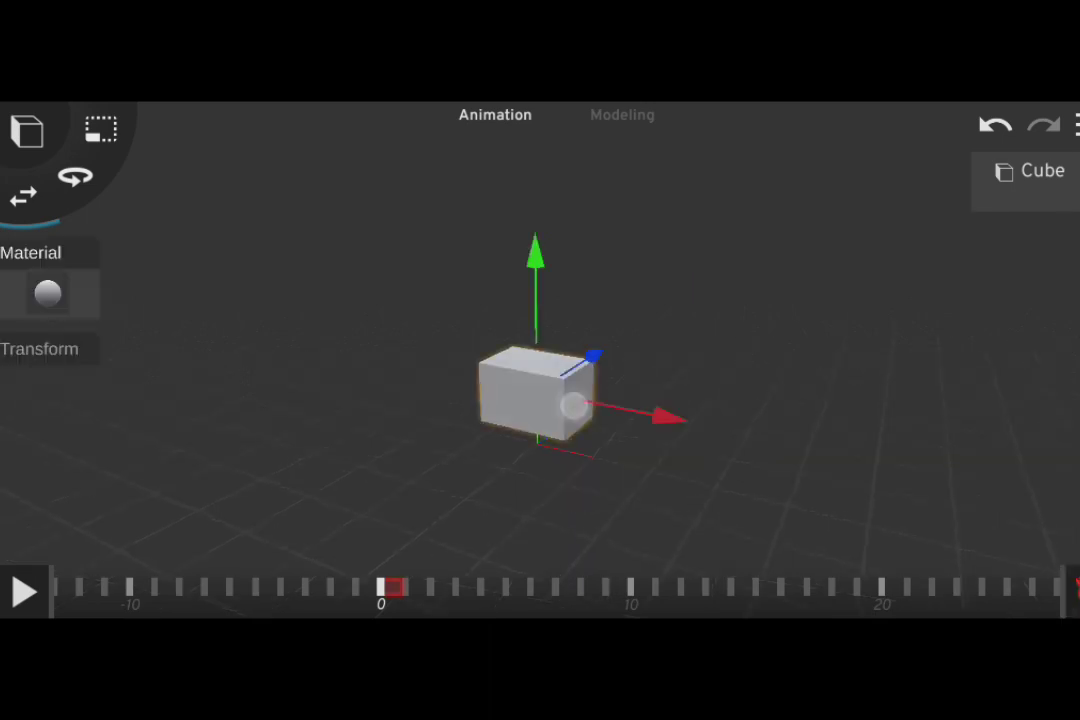
click(985, 140)
click(1043, 180)
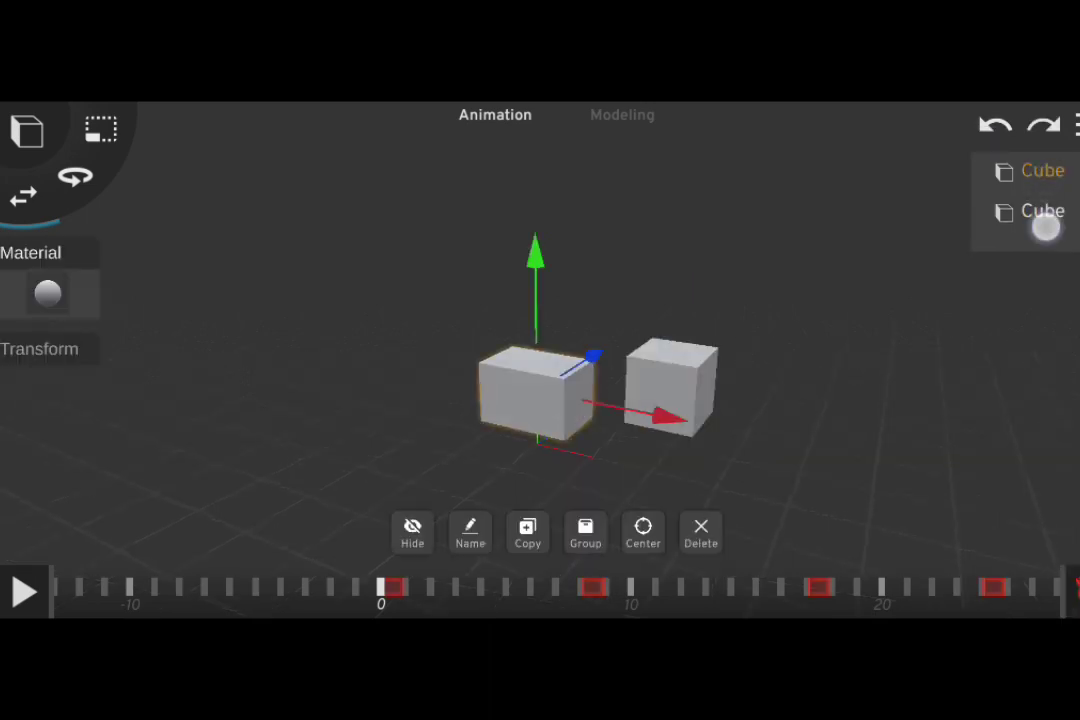
click(1045, 215)
click(1044, 171)
click(704, 530)
Key the remaining cube's X position at frames 10 and 21, then preview the motion
scroll(508, 397, up, 3)
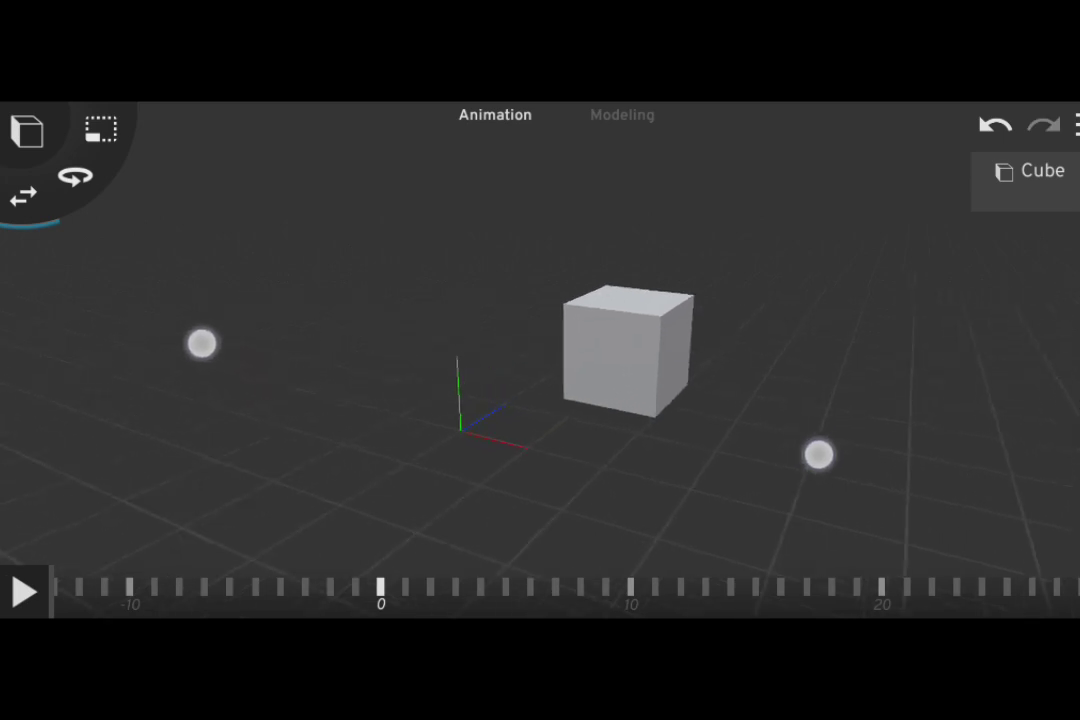
click(658, 427)
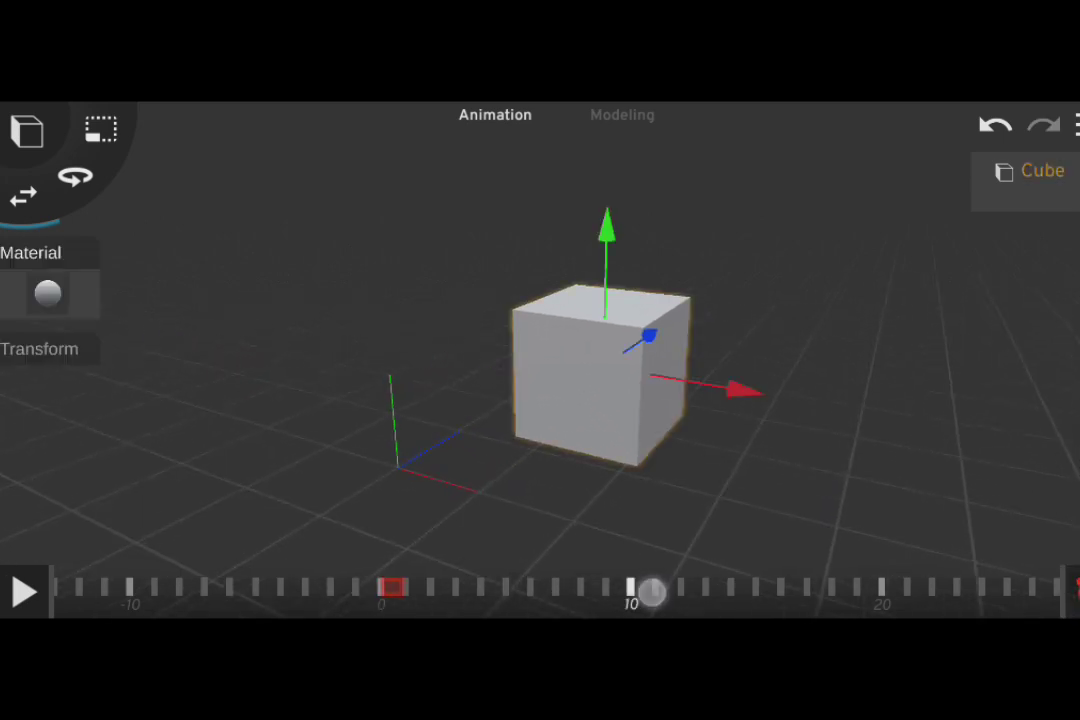
drag(740, 392, 822, 416)
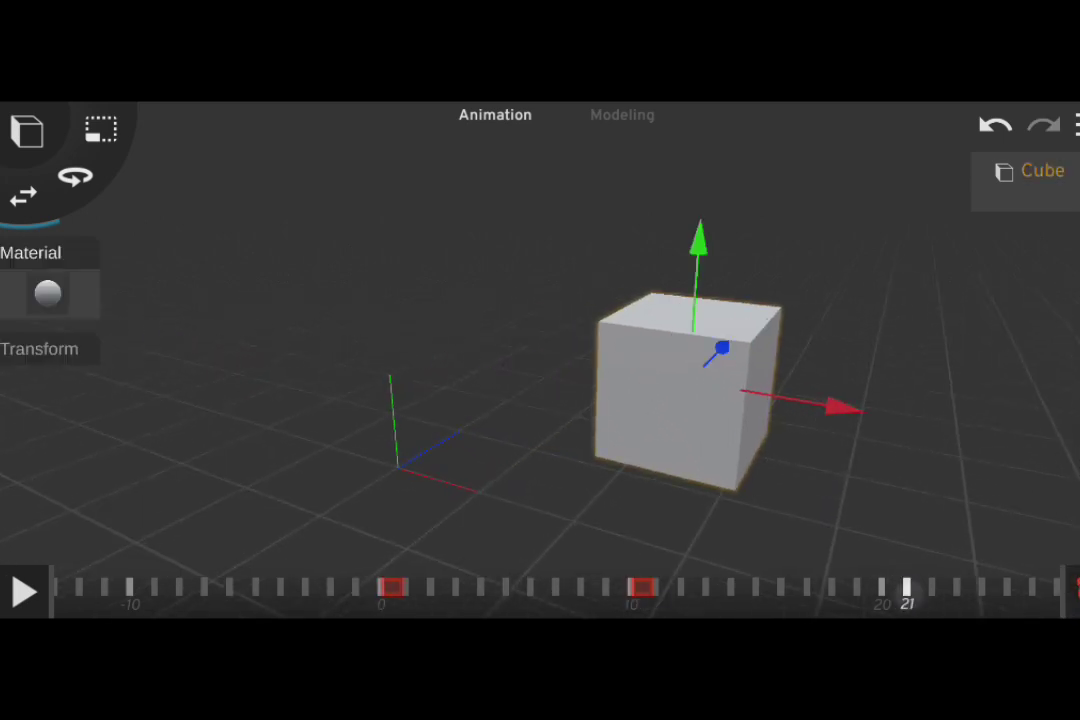
drag(855, 412, 725, 418)
click(22, 592)
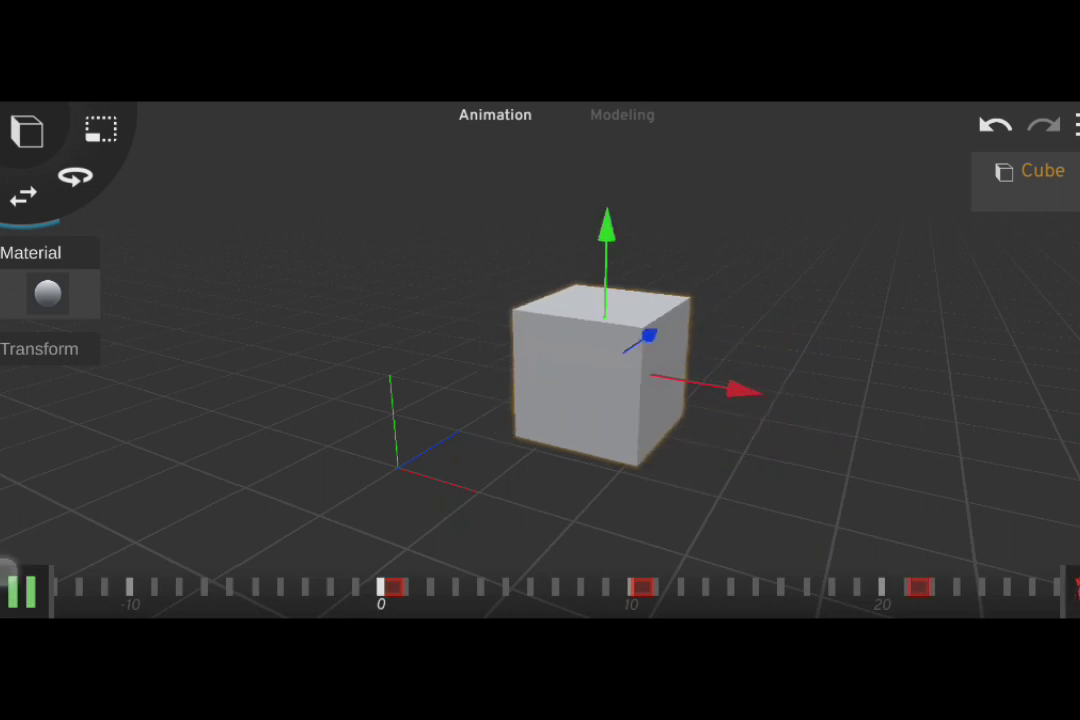
scroll(540, 455, down, 2)
drag(1030, 591, 755, 588)
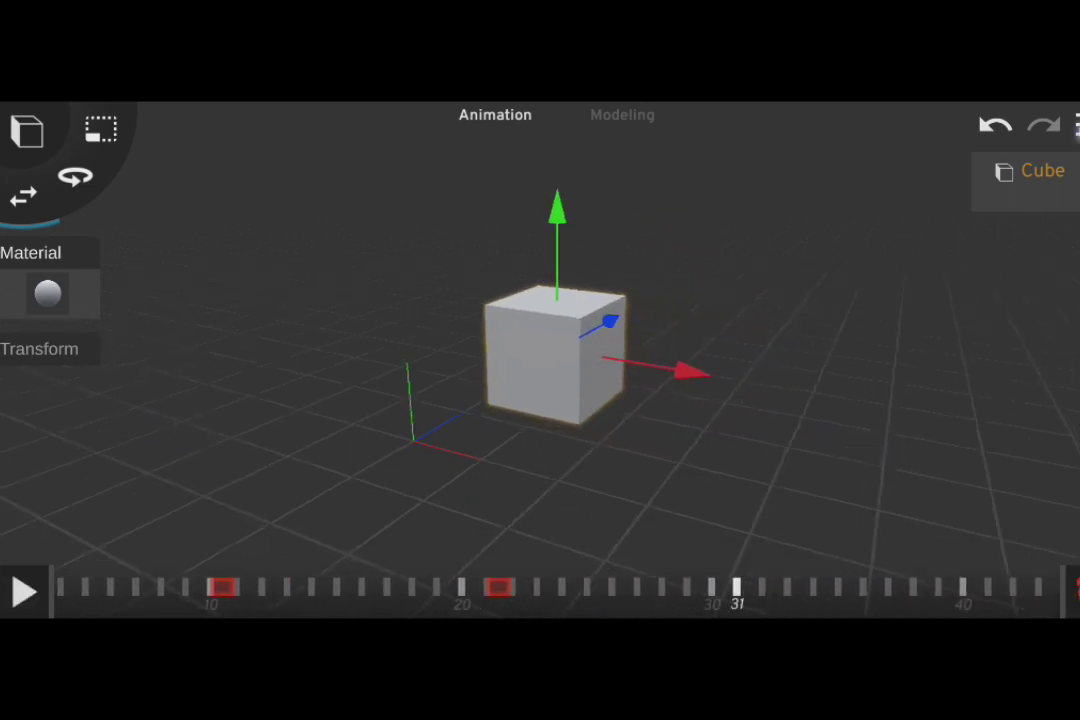
click(1076, 125)
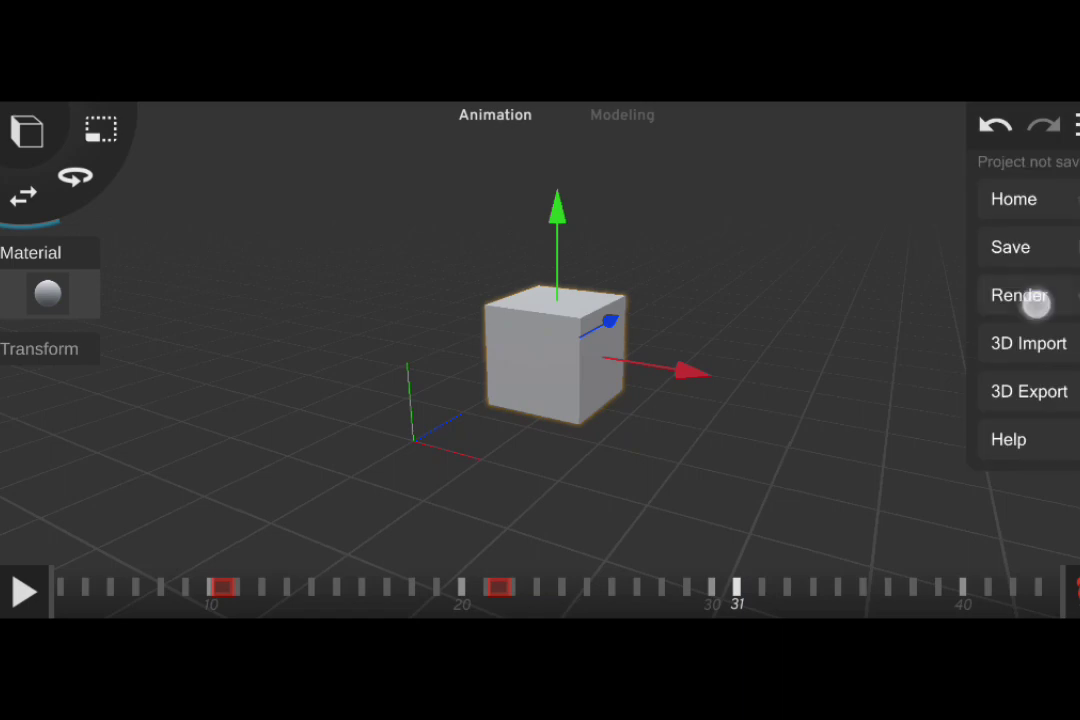
Set the render range end frame to 21 in the render settings
click(1035, 305)
click(823, 190)
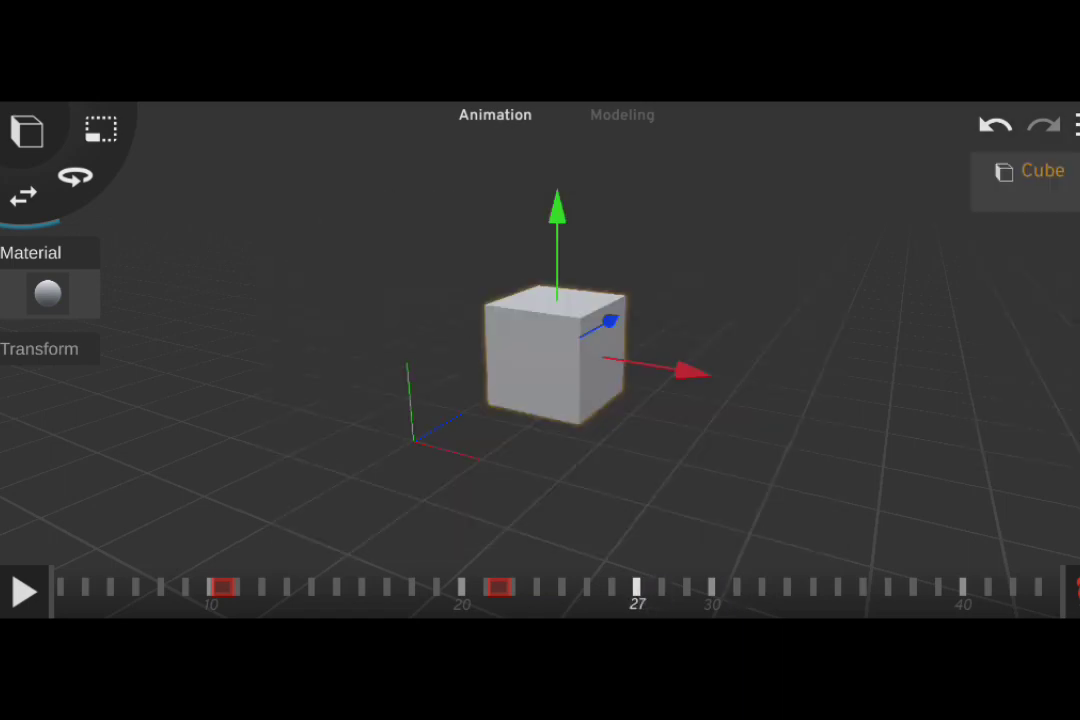
click(1076, 125)
click(1034, 305)
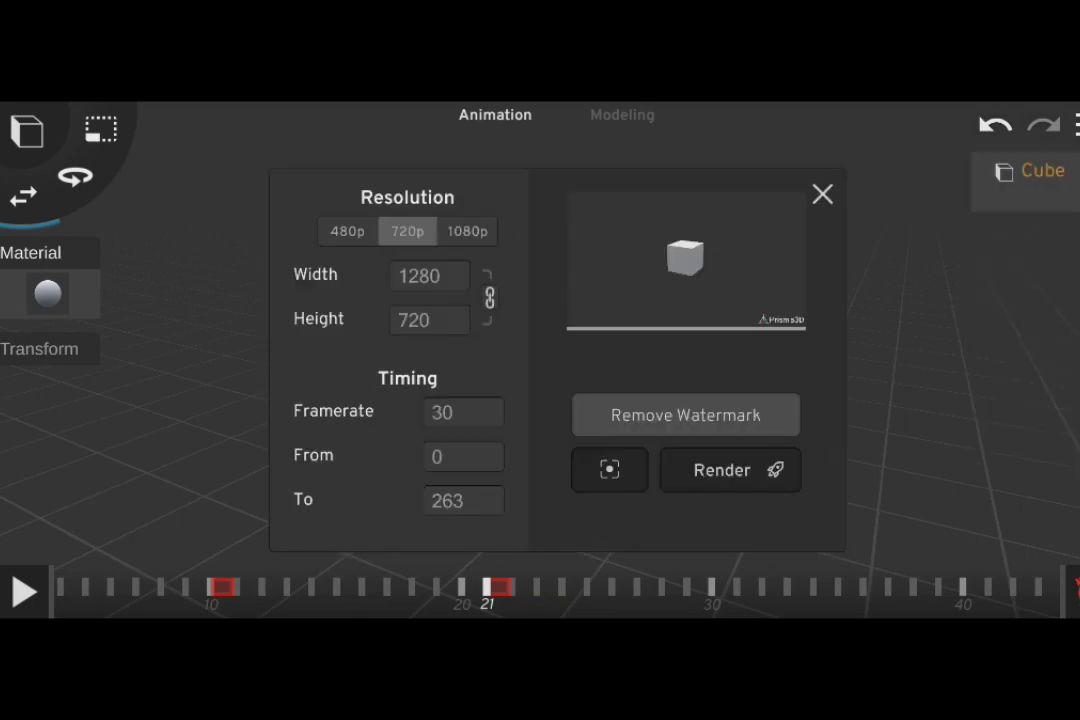
drag(354, 432, 354, 252)
scroll(407, 360, down, 1)
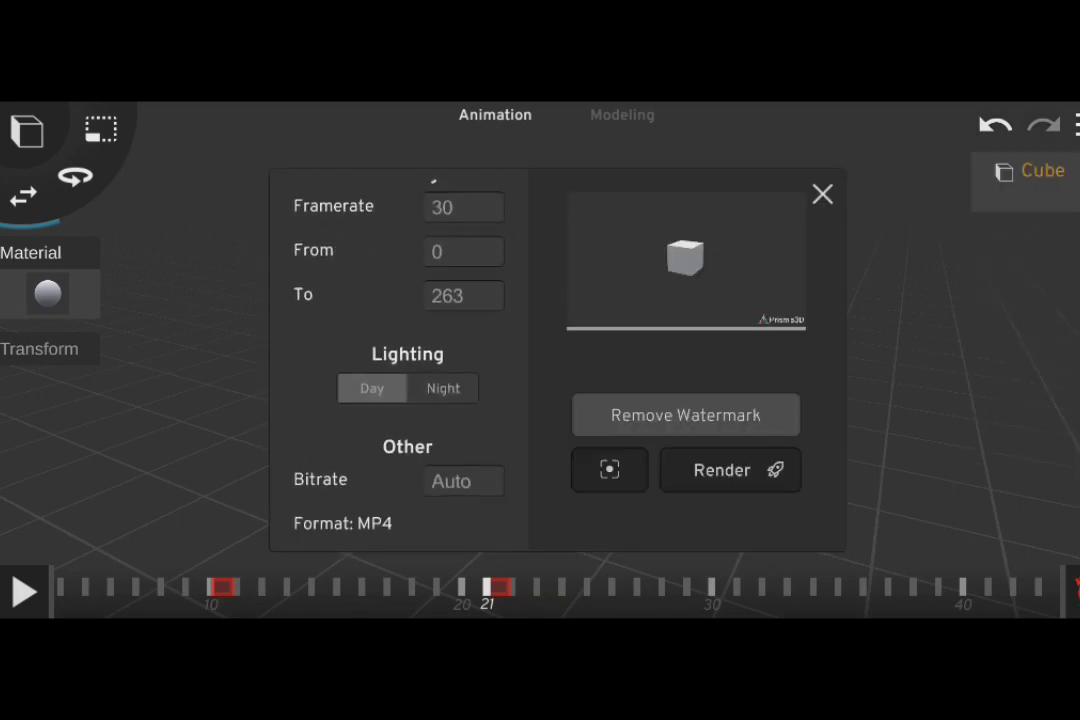
click(460, 295)
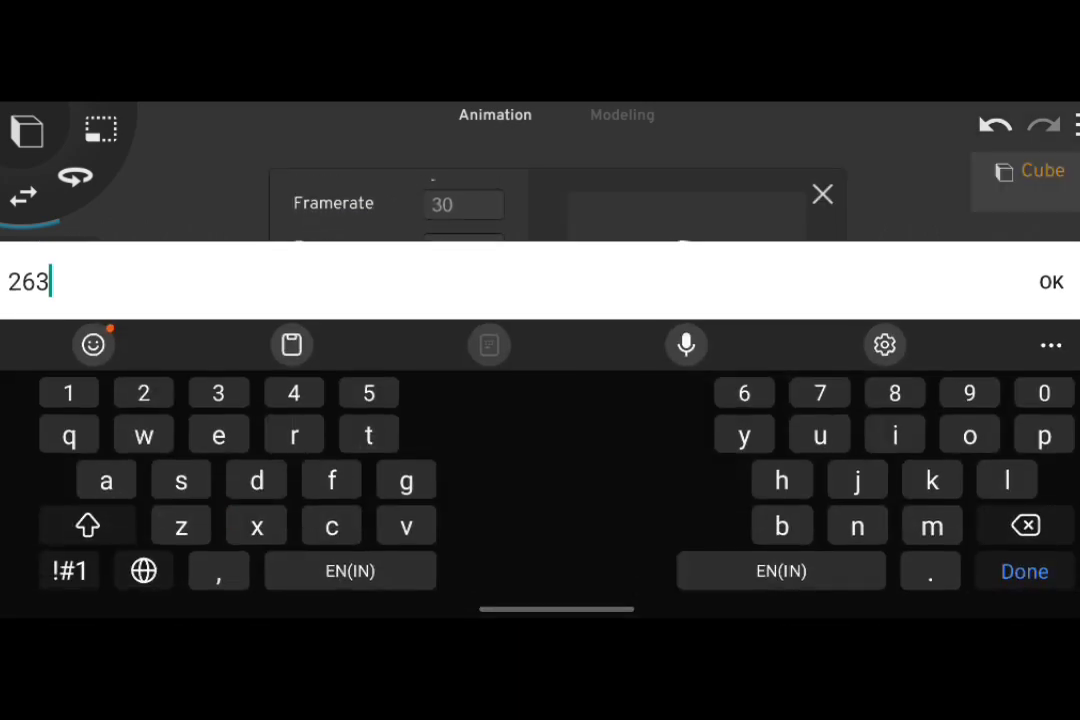
key(BackSpace)
text(2)
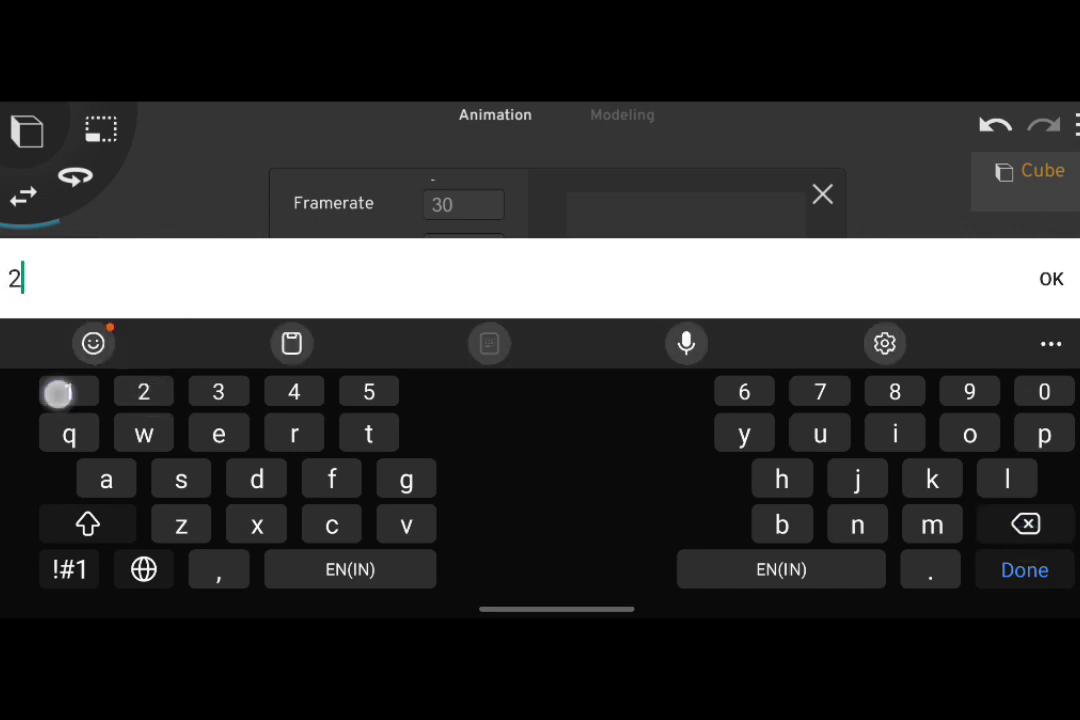
text(1)
click(1025, 569)
Render frames 0–21 to MP4, then close the preview and render settings
click(745, 465)
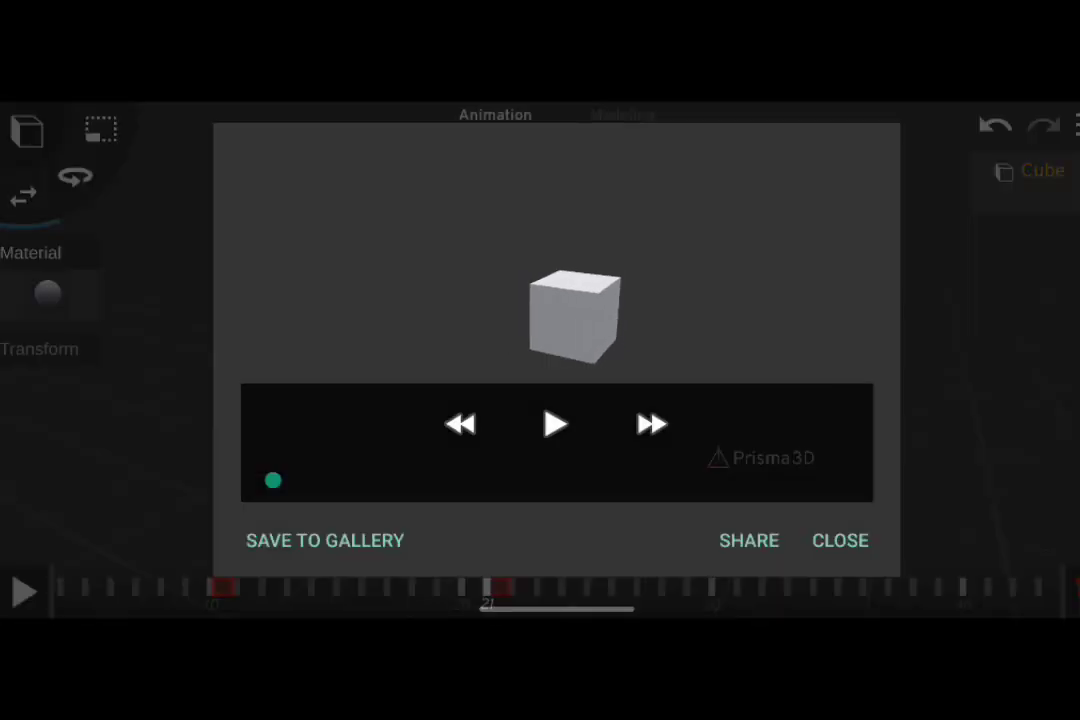
click(840, 540)
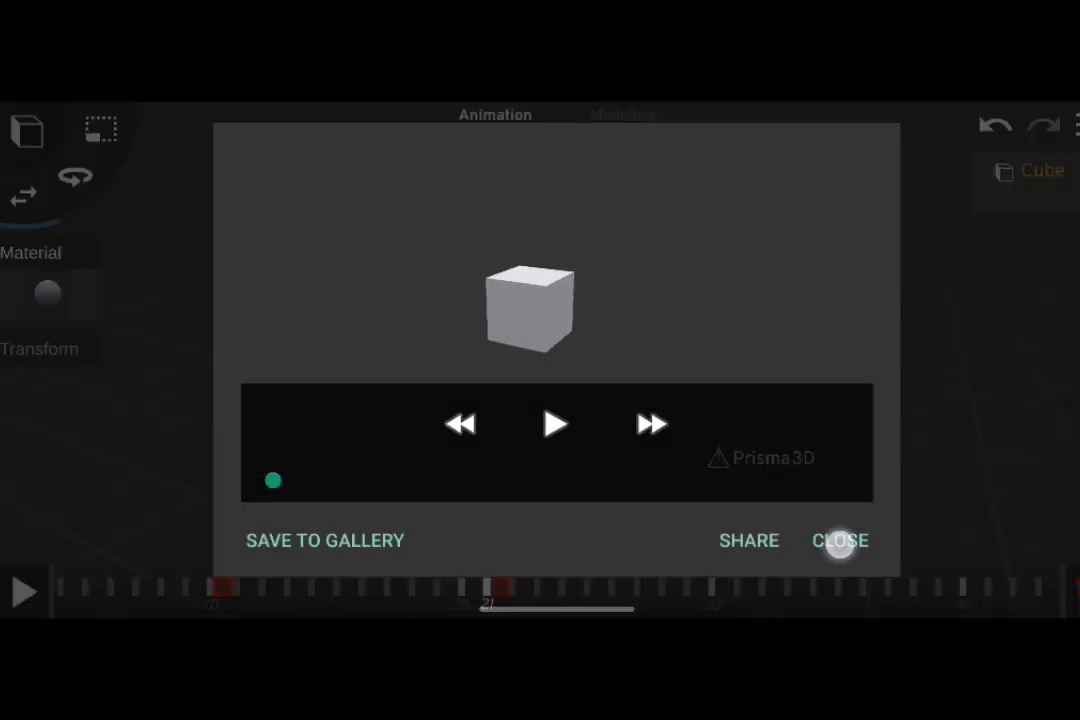
click(828, 192)
Select the cube and raise it along its Y arrow at frame 236
click(880, 460)
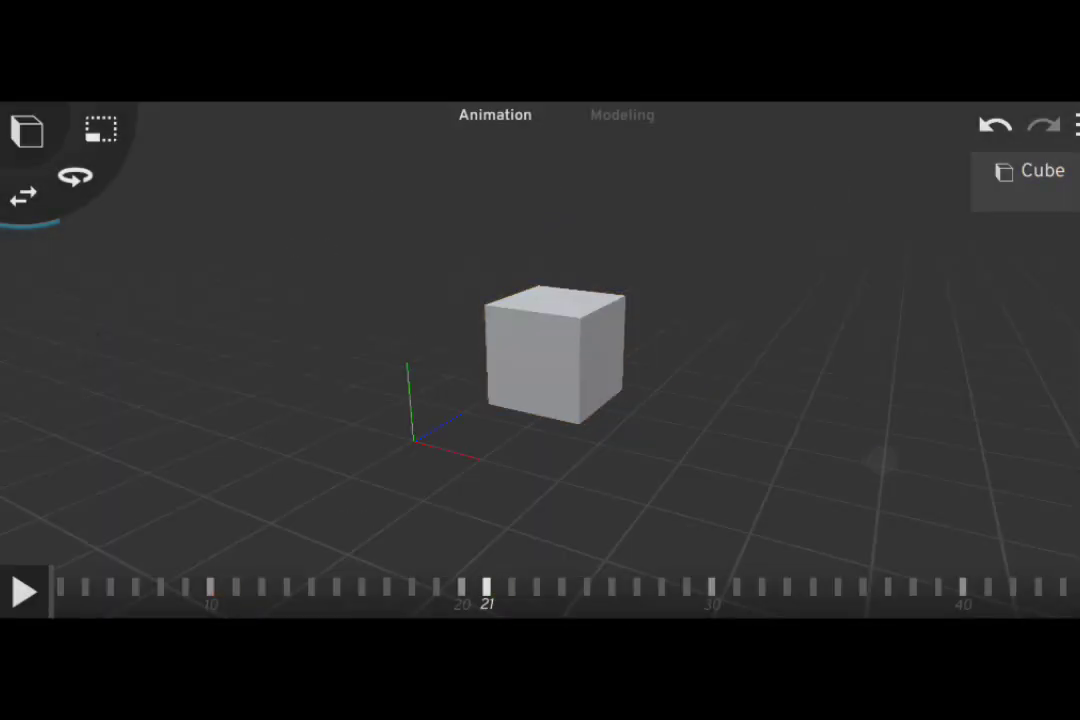
drag(893, 585, 640, 598)
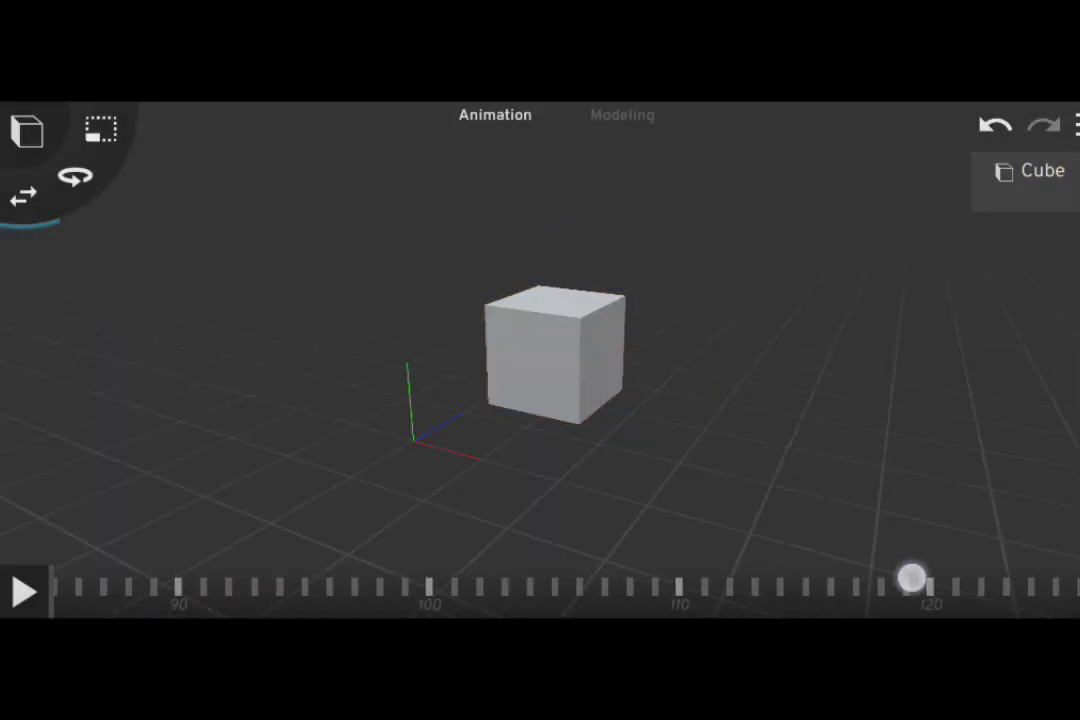
mouse_move(911, 578)
mouse_down()
mouse_move(575, 612)
mouse_move(672, 593)
mouse_move(860, 588)
mouse_up()
click(564, 325)
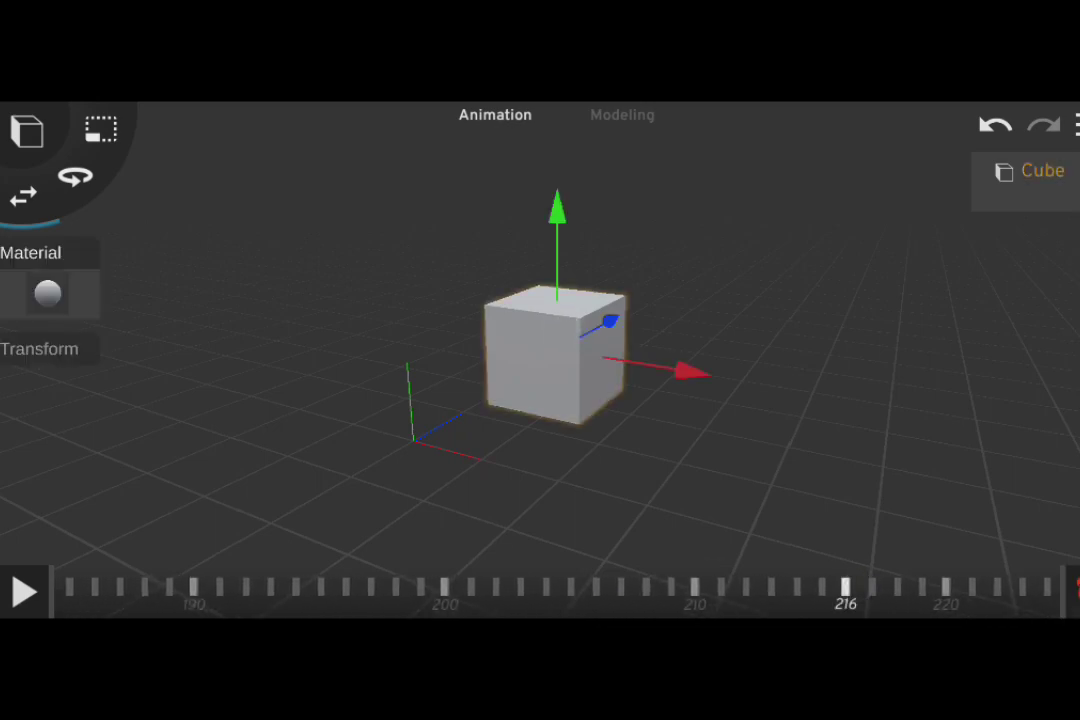
mouse_move(1060, 592)
mouse_down()
mouse_move(865, 592)
mouse_move(955, 585)
mouse_up()
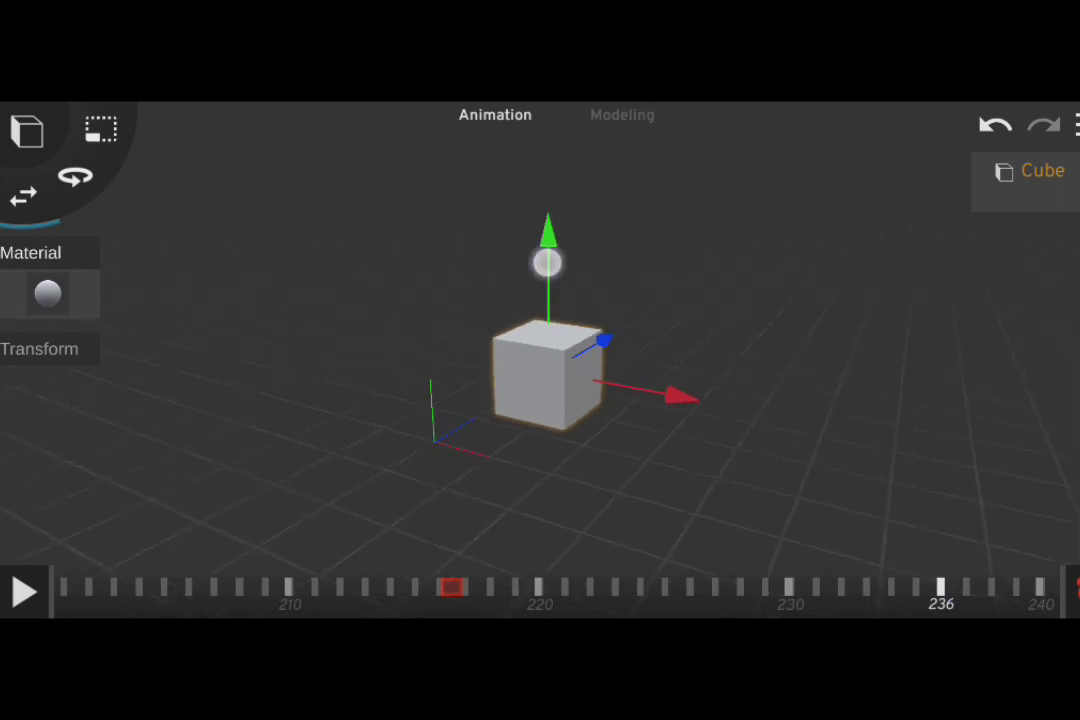
drag(547, 260, 511, 137)
Lower the cube back down at frame 257, then play from frame 216
scroll(568, 481, down, 2)
drag(1070, 592, 800, 592)
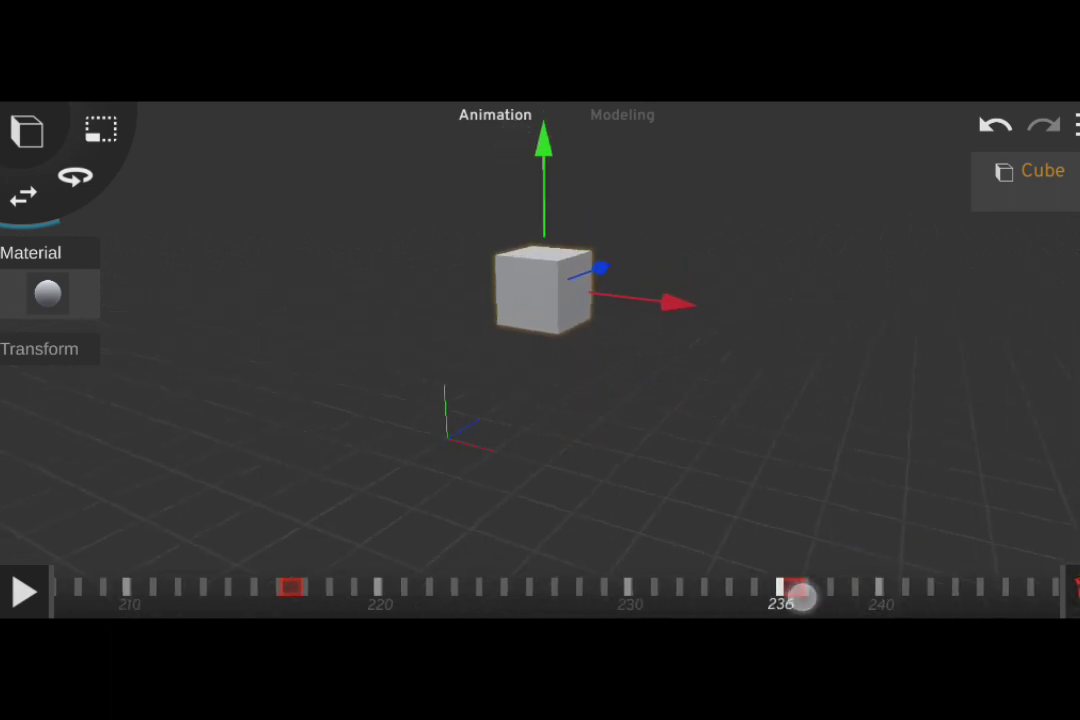
click(1010, 592)
drag(528, 200, 528, 300)
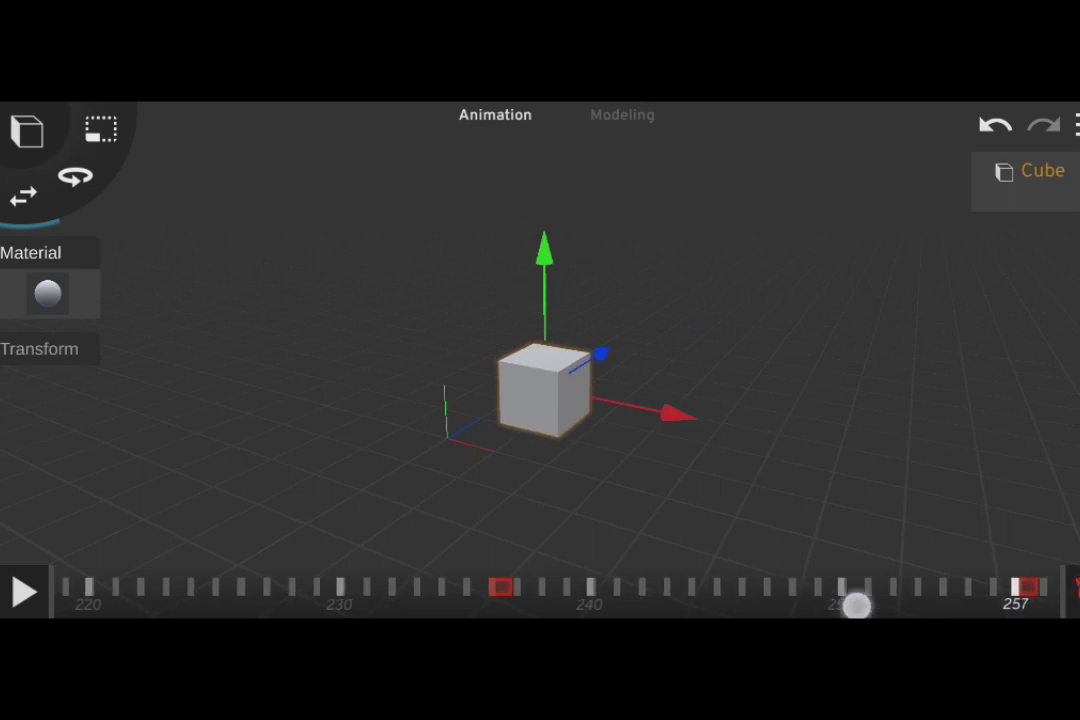
drag(856, 605, 882, 605)
click(150, 587)
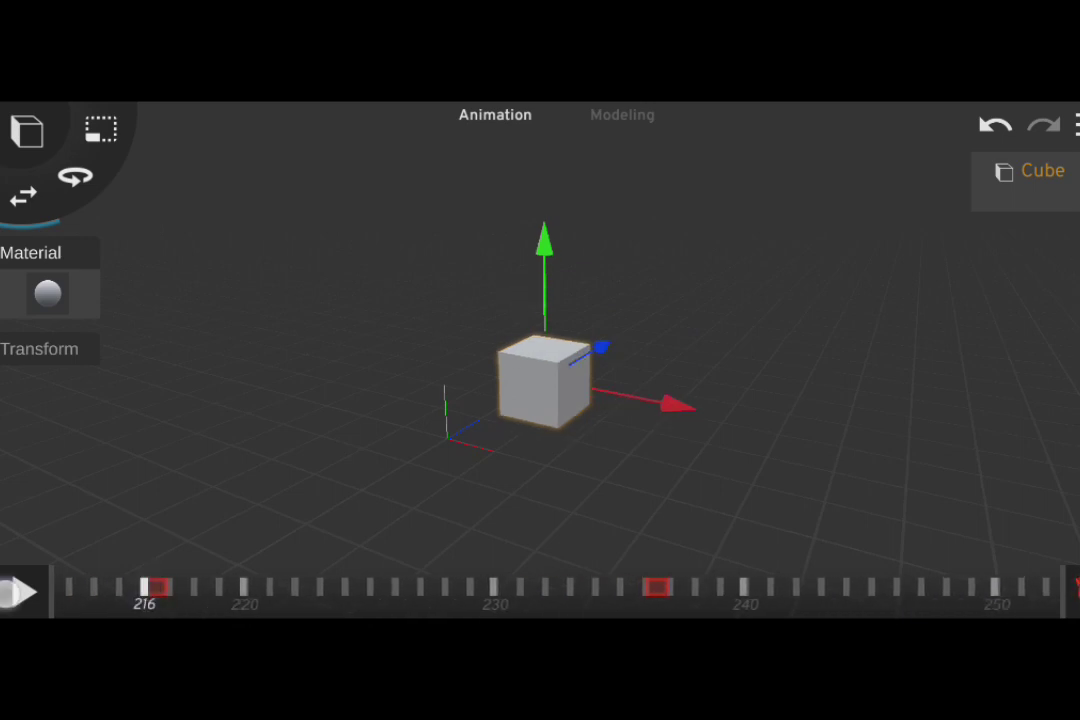
click(18, 592)
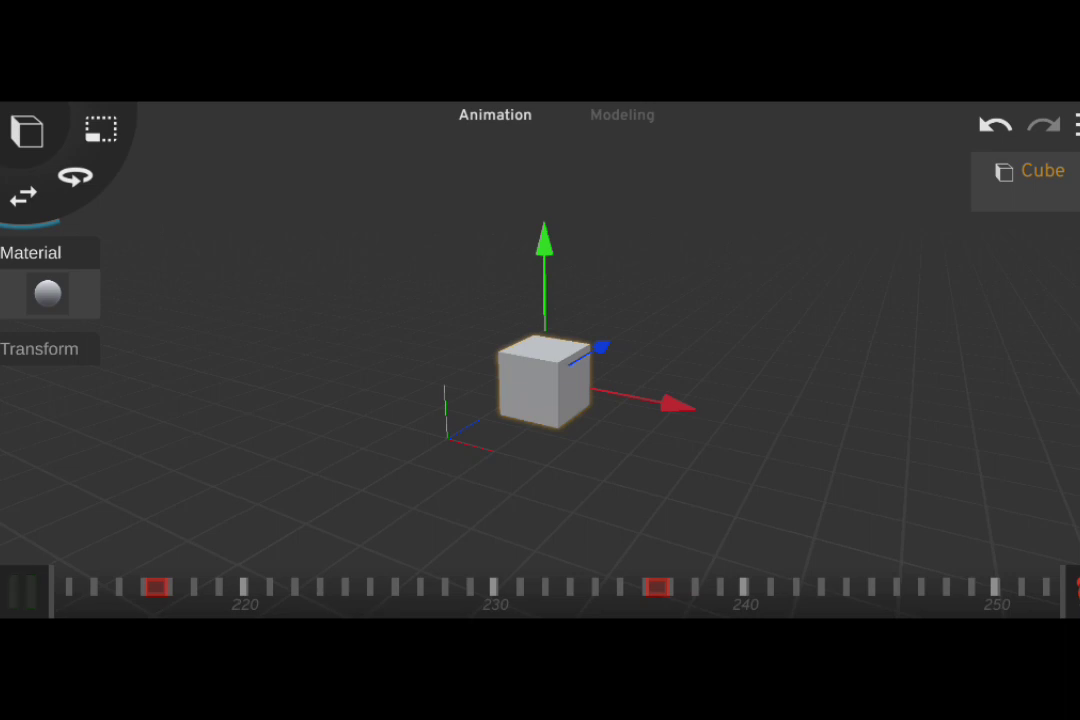
Orbit around the cube and set the current frame to 257
drag(877, 496, 947, 481)
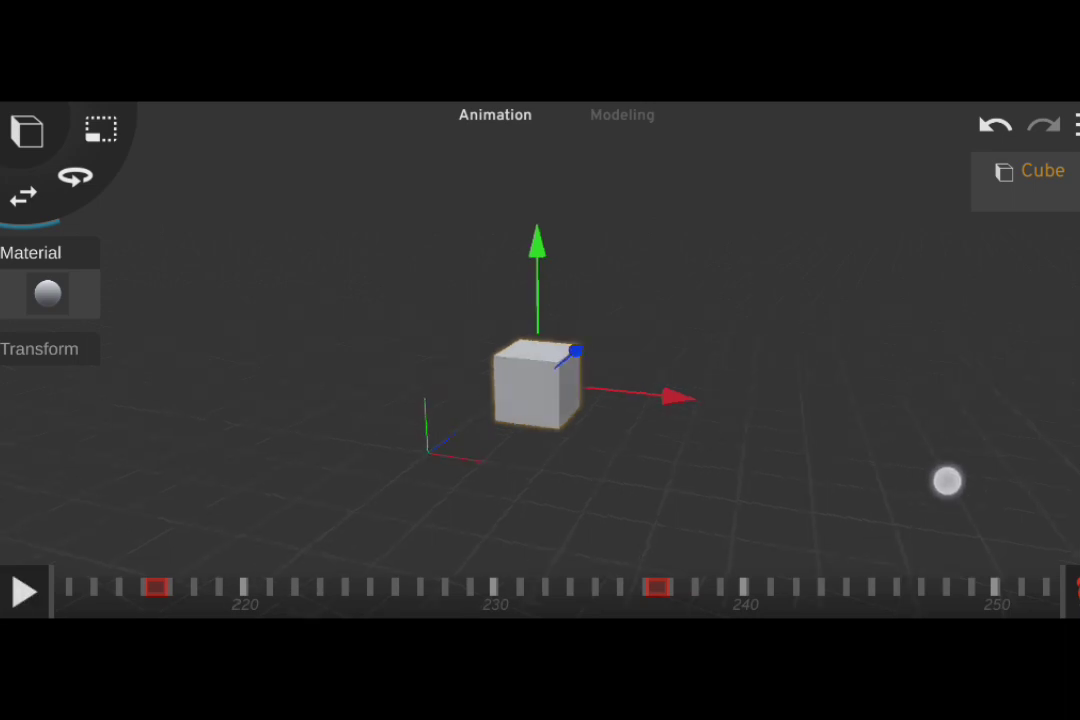
drag(822, 500, 897, 443)
drag(714, 588, 815, 588)
drag(748, 587, 791, 587)
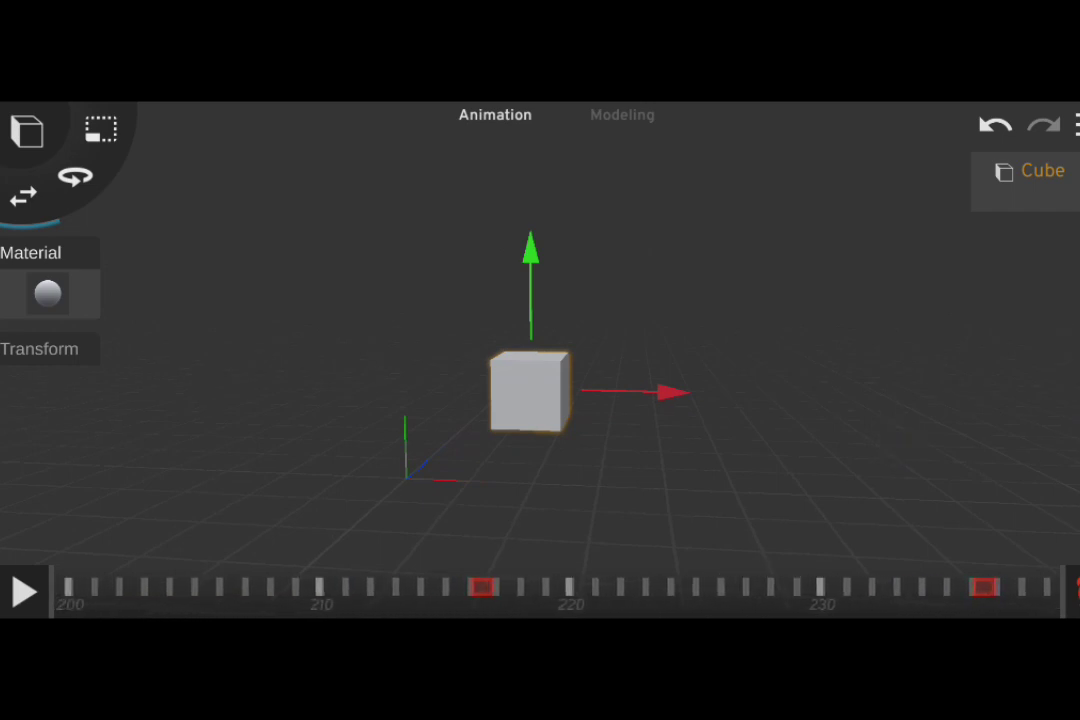
drag(727, 571, 525, 586)
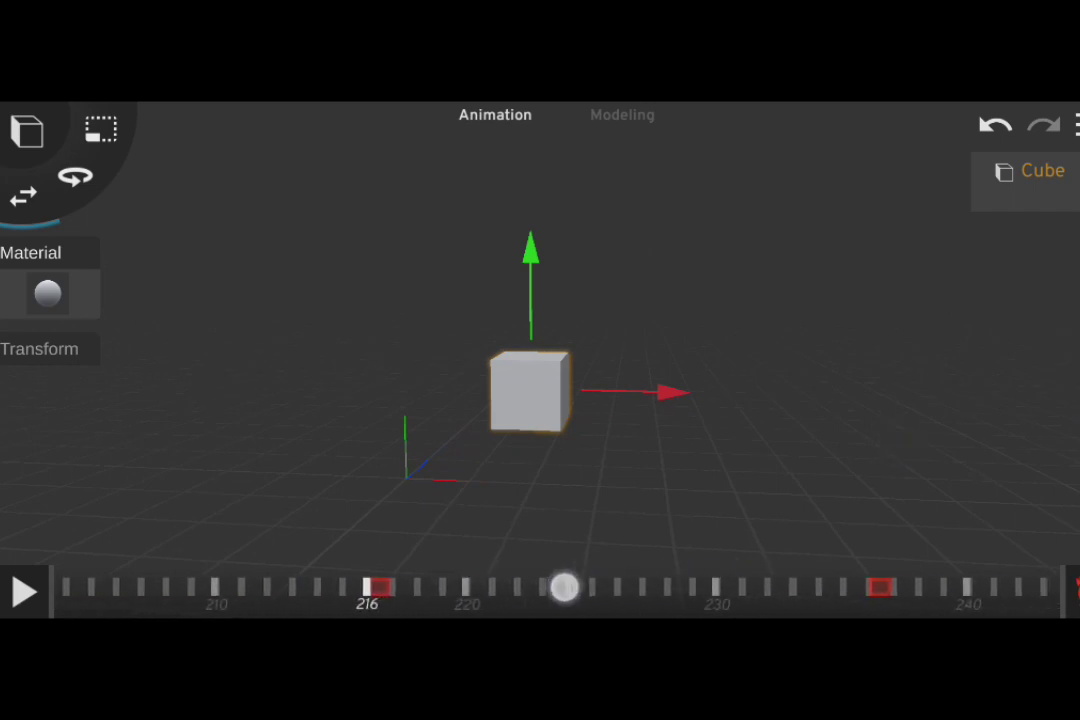
mouse_move(670, 592)
mouse_down()
mouse_move(752, 588)
mouse_move(705, 588)
mouse_up()
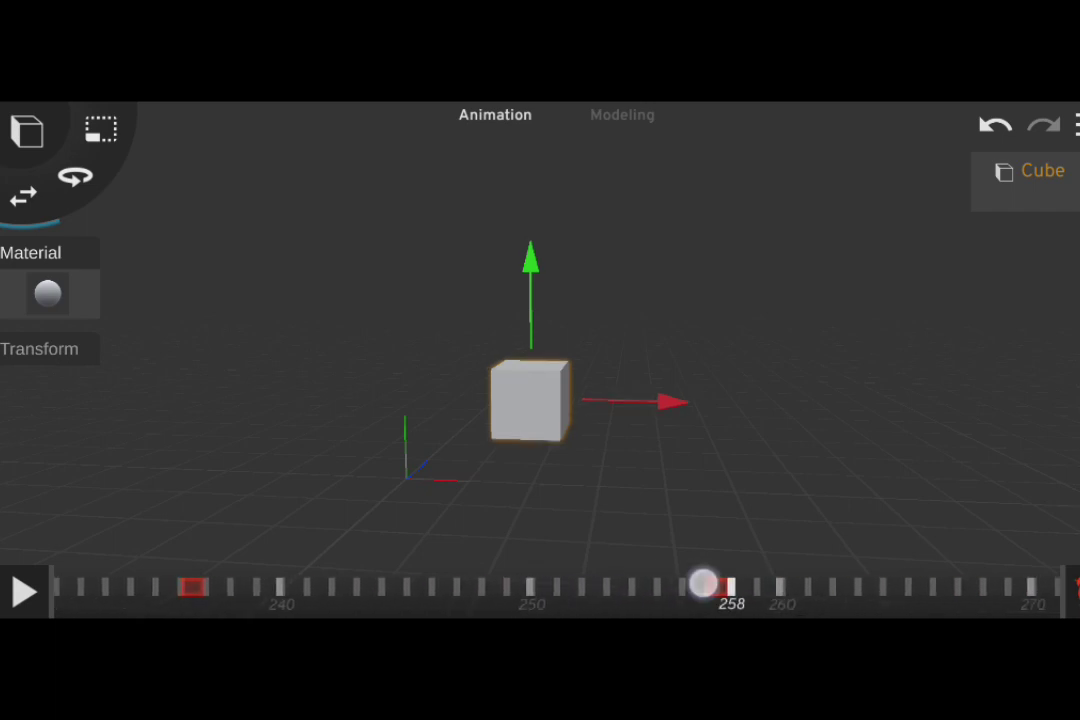
click(706, 588)
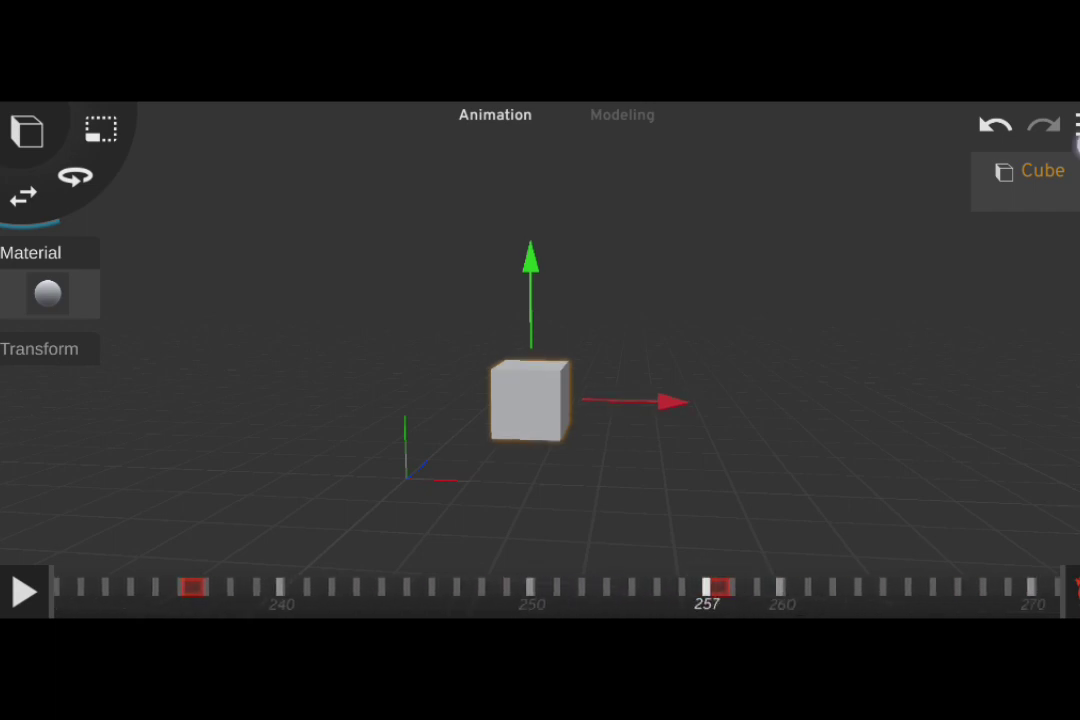
Set the render range start frame to 216
click(1077, 125)
click(1037, 303)
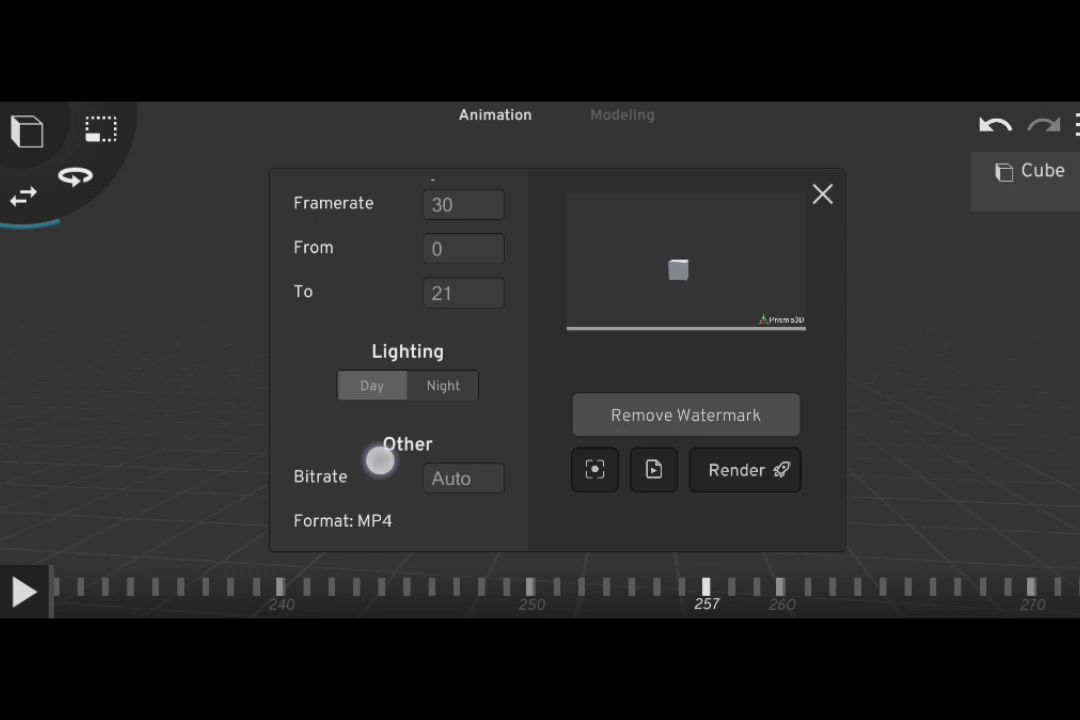
drag(380, 460, 324, 282)
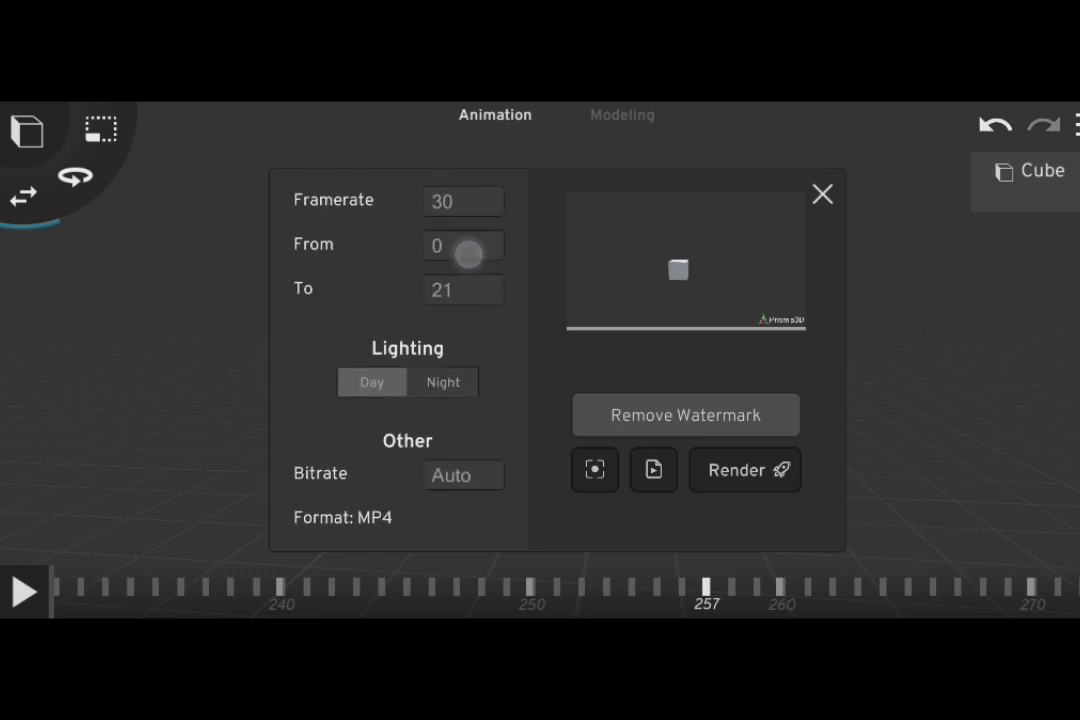
click(468, 254)
key(BackSpace)
text(21)
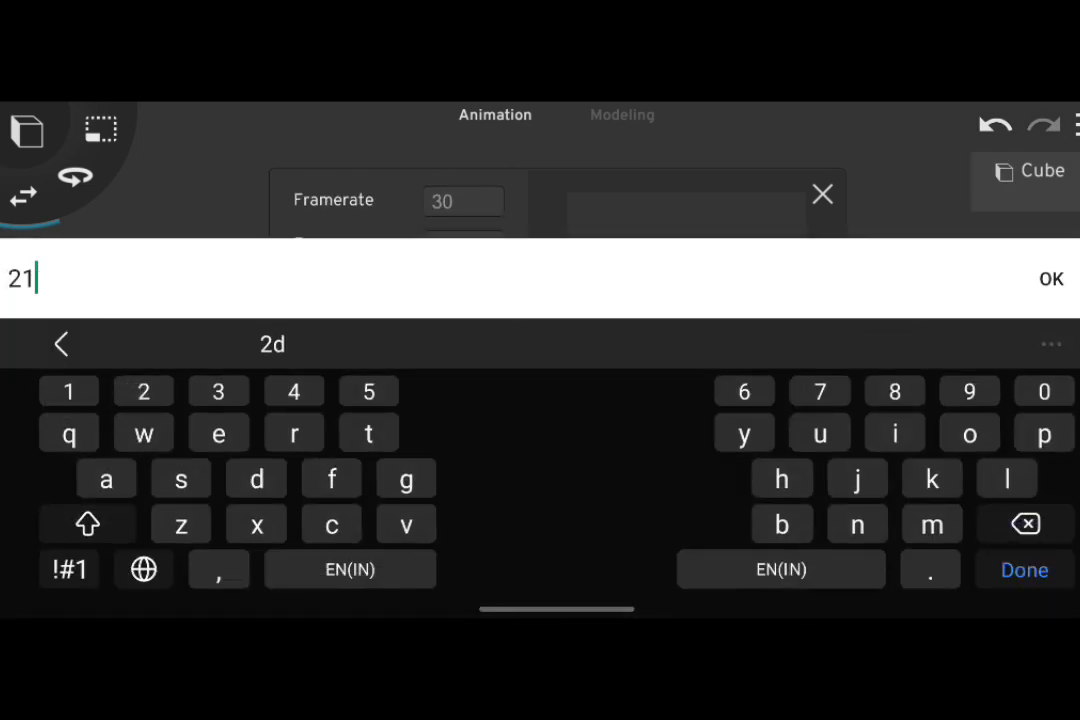
text(6)
key(Return)
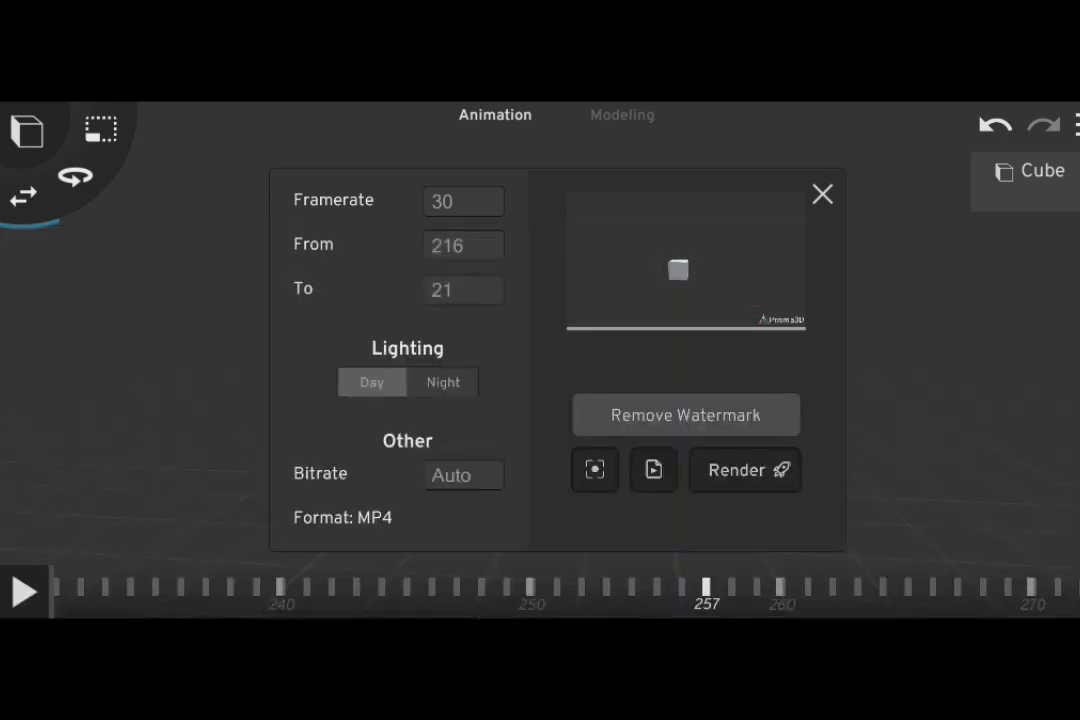
Set the end frame to 257, render the MP4, then close the preview and dialog
click(455, 292)
key(BackSpace)
key(BackSpace)
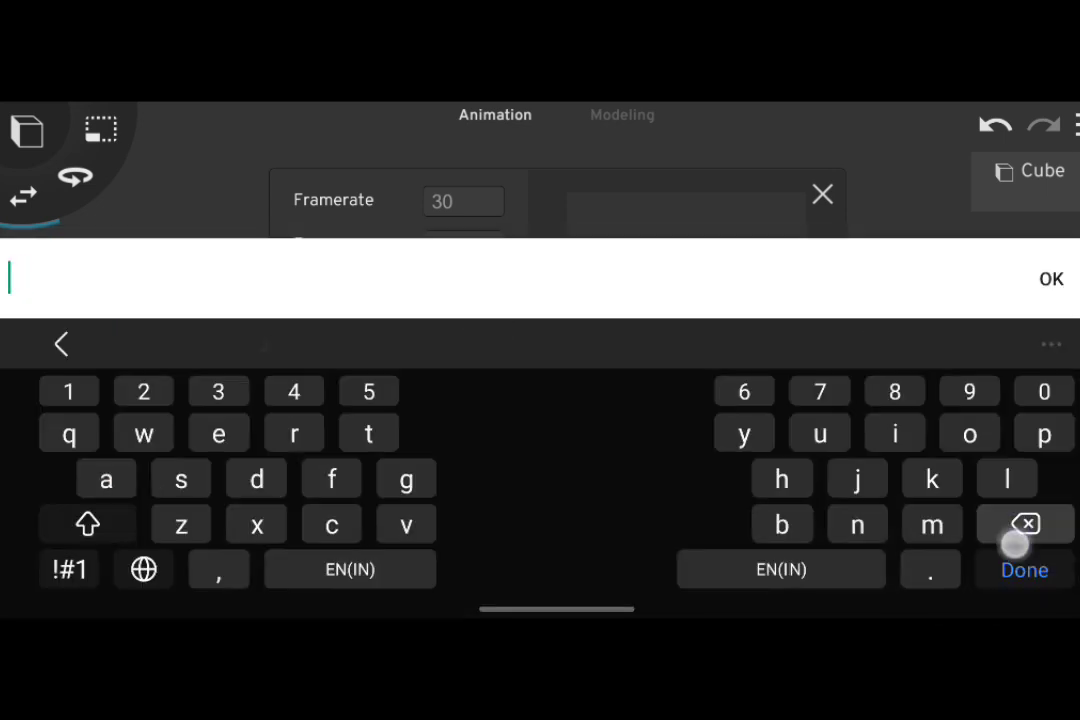
text(257)
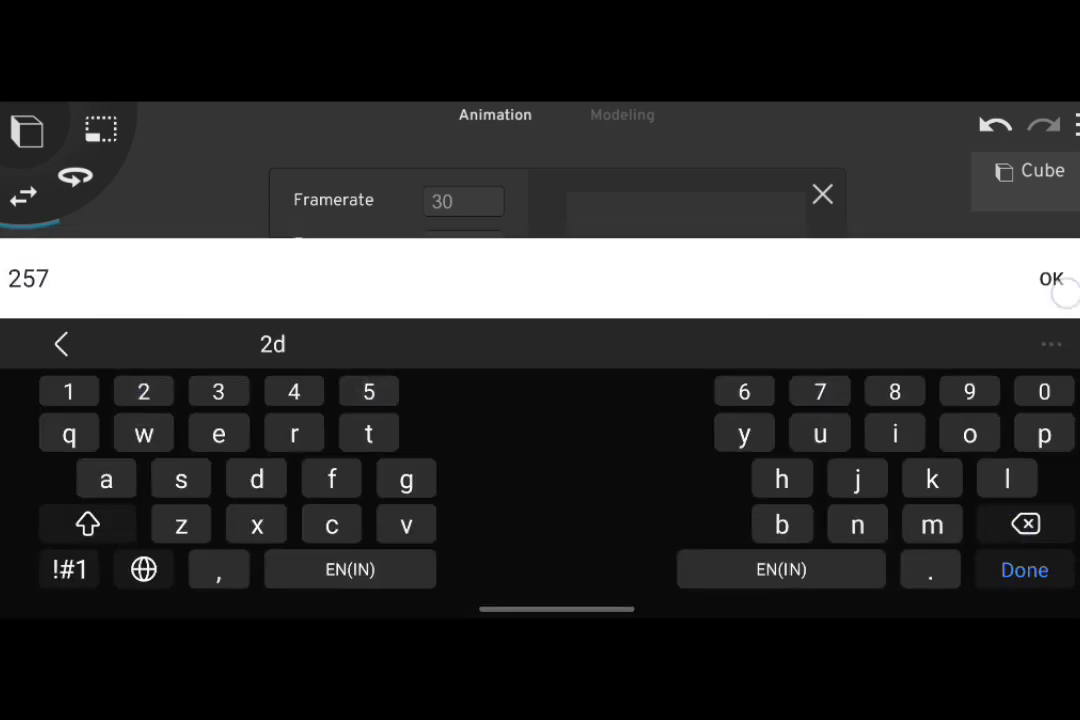
click(1051, 279)
click(776, 471)
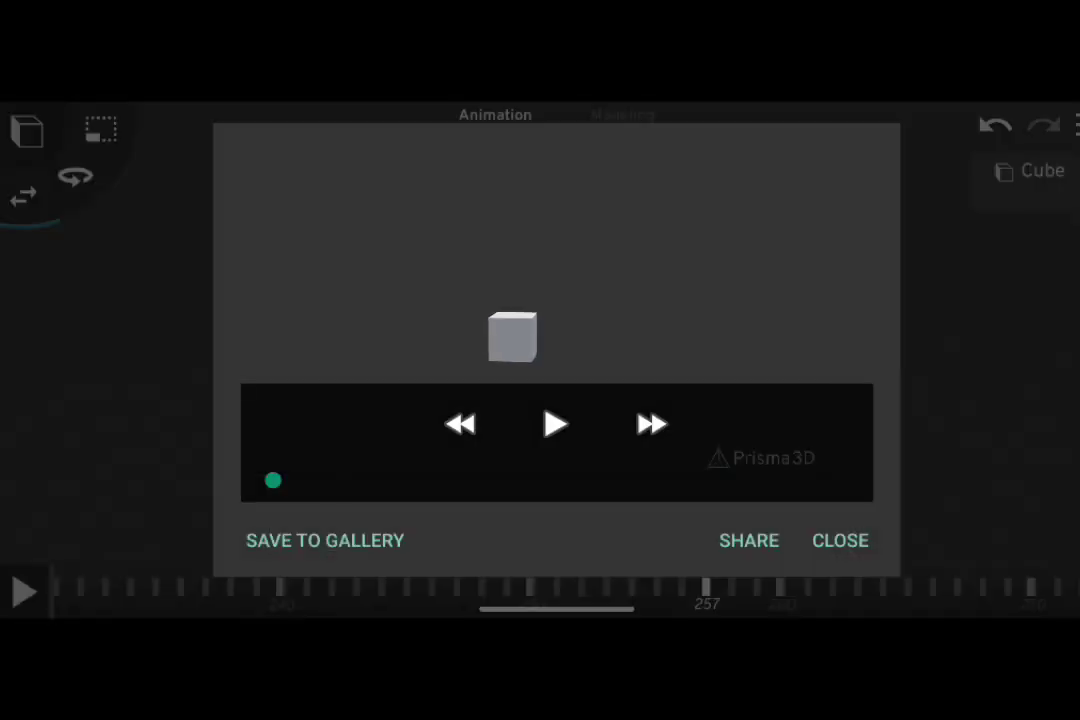
click(840, 541)
click(822, 193)
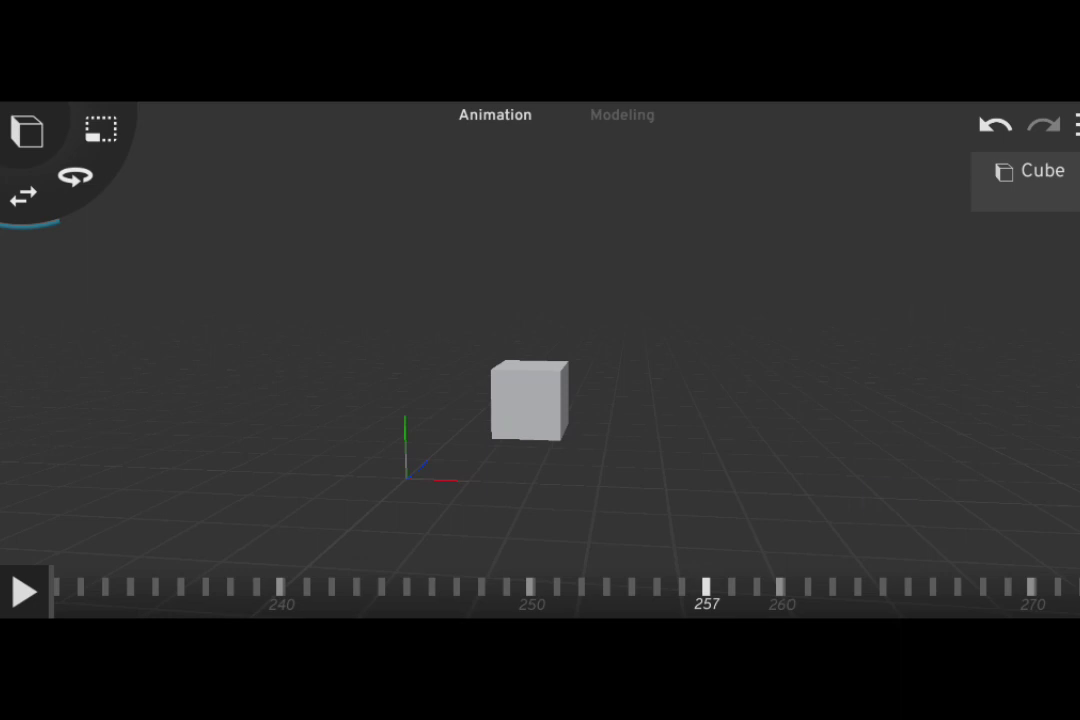
Scrub through the animation frames and check the cube's motion
drag(870, 393, 822, 446)
click(890, 607)
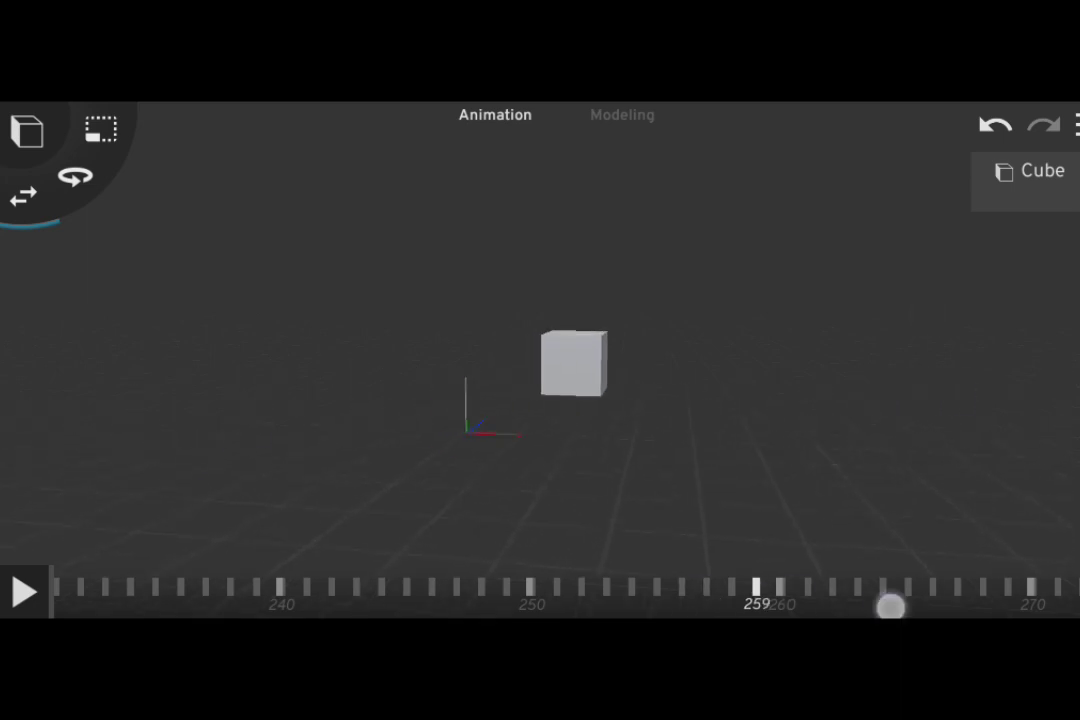
mouse_move(890, 607)
mouse_down()
mouse_move(745, 586)
mouse_move(620, 586)
mouse_up()
mouse_move(790, 576)
mouse_down()
mouse_move(850, 576)
mouse_move(672, 590)
mouse_move(839, 569)
mouse_move(731, 590)
mouse_move(790, 590)
mouse_up()
click(573, 365)
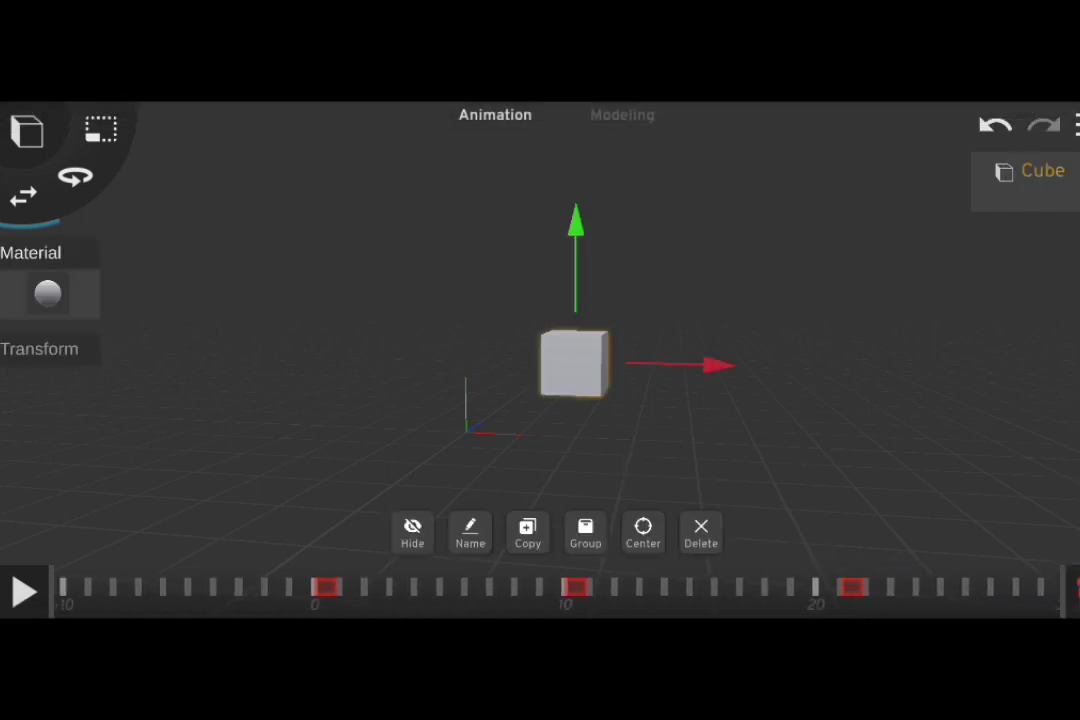
click(817, 461)
Add a camera and set its background to near-black with the custom colour picker
click(27, 130)
click(100, 122)
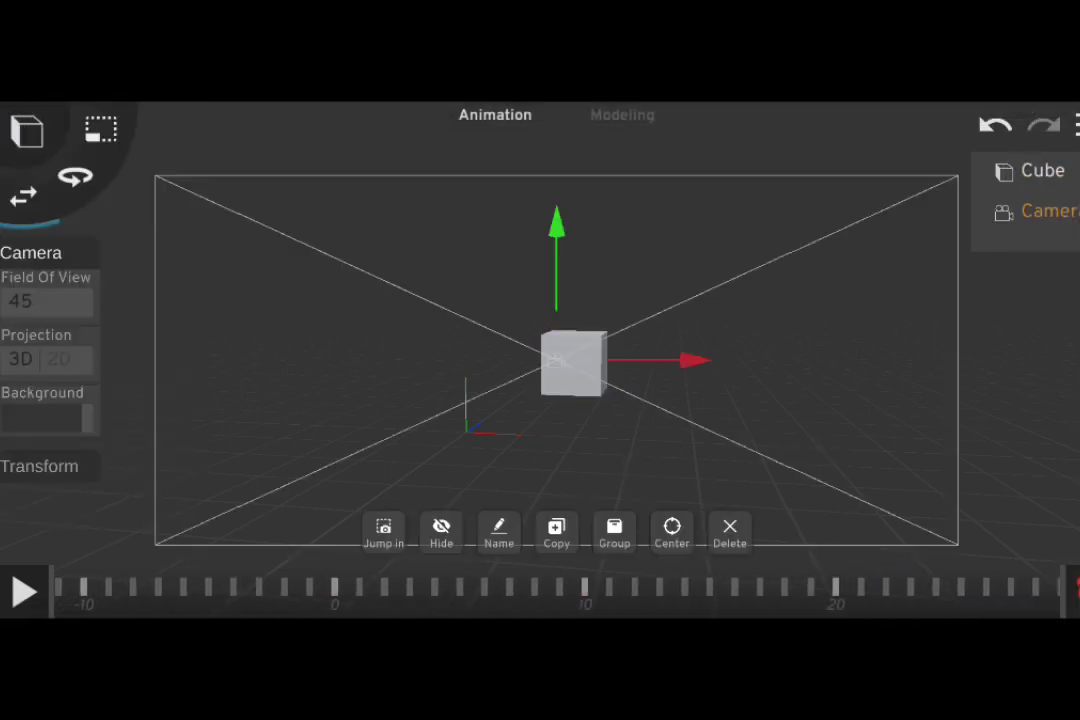
click(383, 530)
click(894, 383)
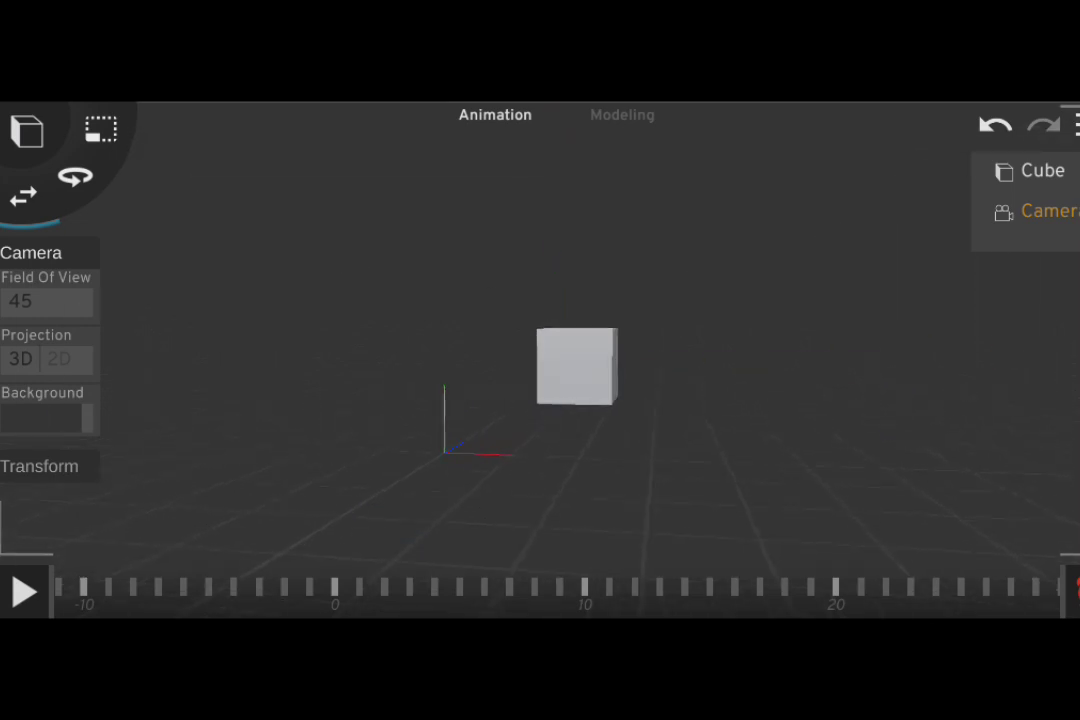
click(24, 420)
click(26, 590)
drag(89, 501, 128, 545)
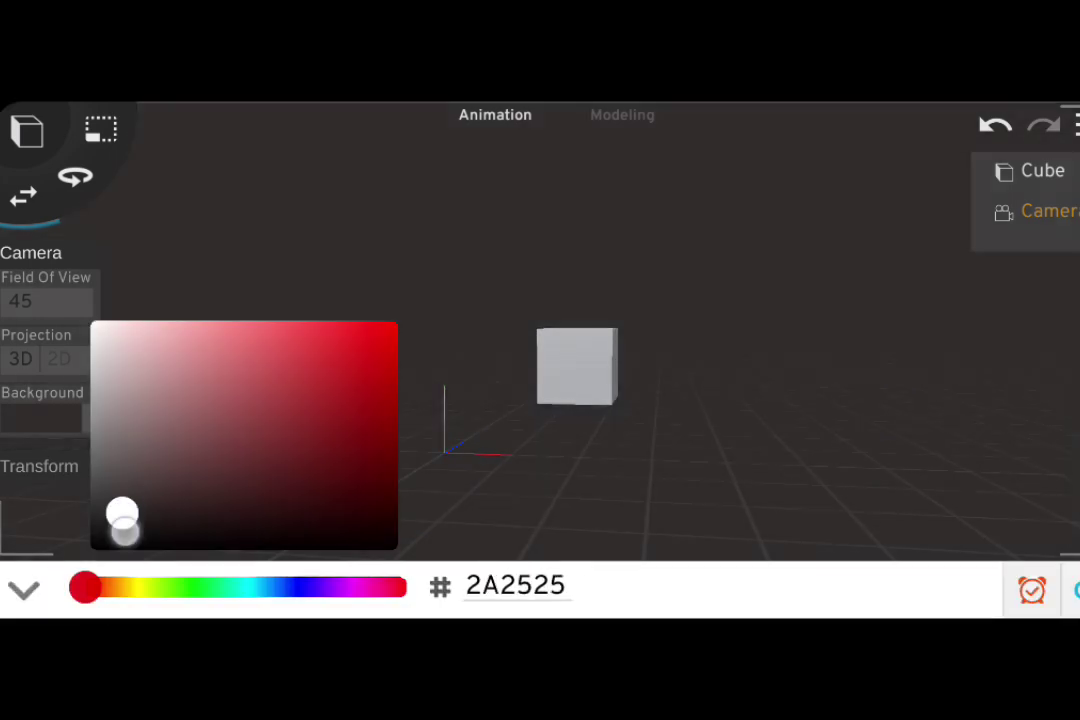
click(897, 400)
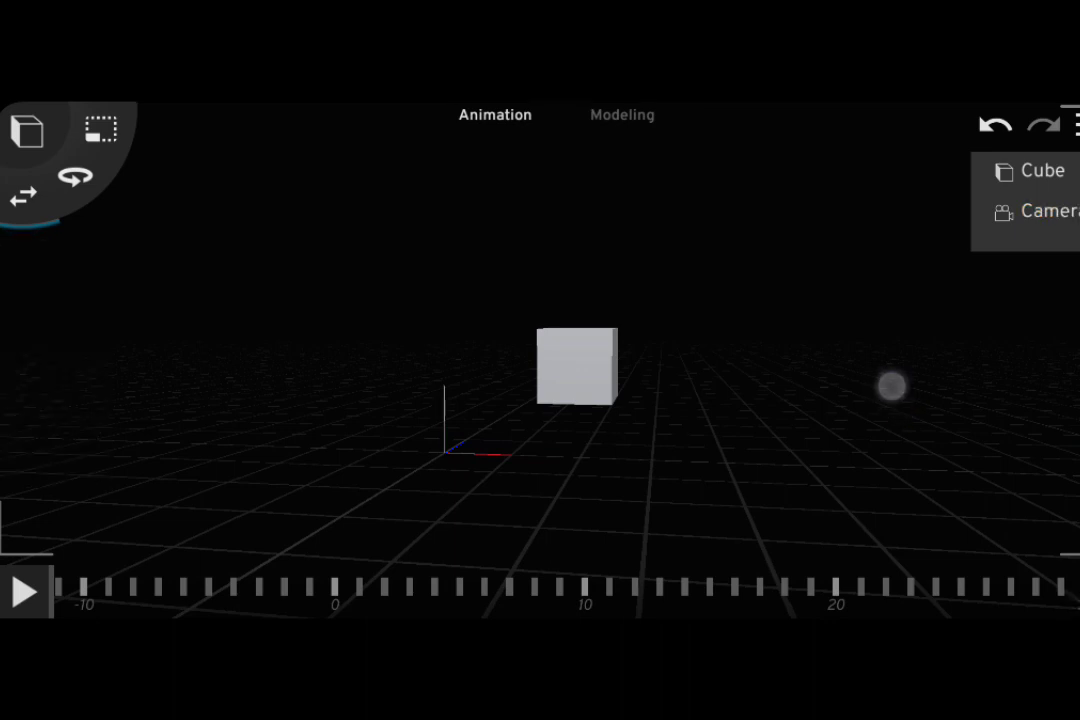
click(1076, 122)
Remove the render watermark and leave render lighting on Day
click(1010, 294)
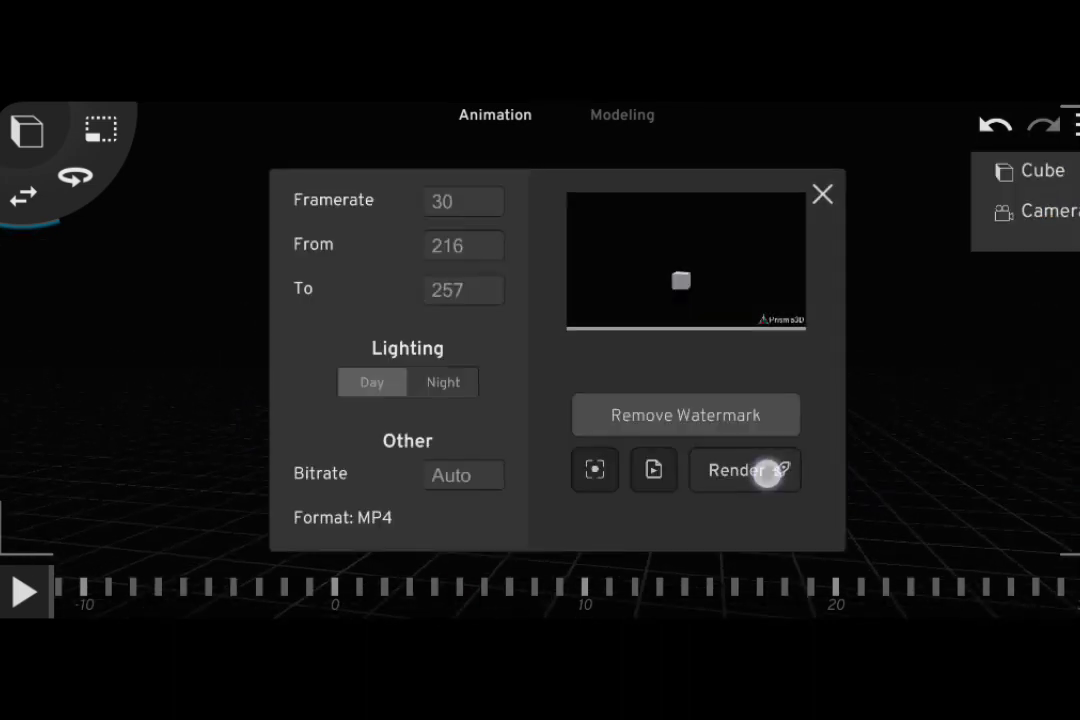
click(742, 420)
click(453, 381)
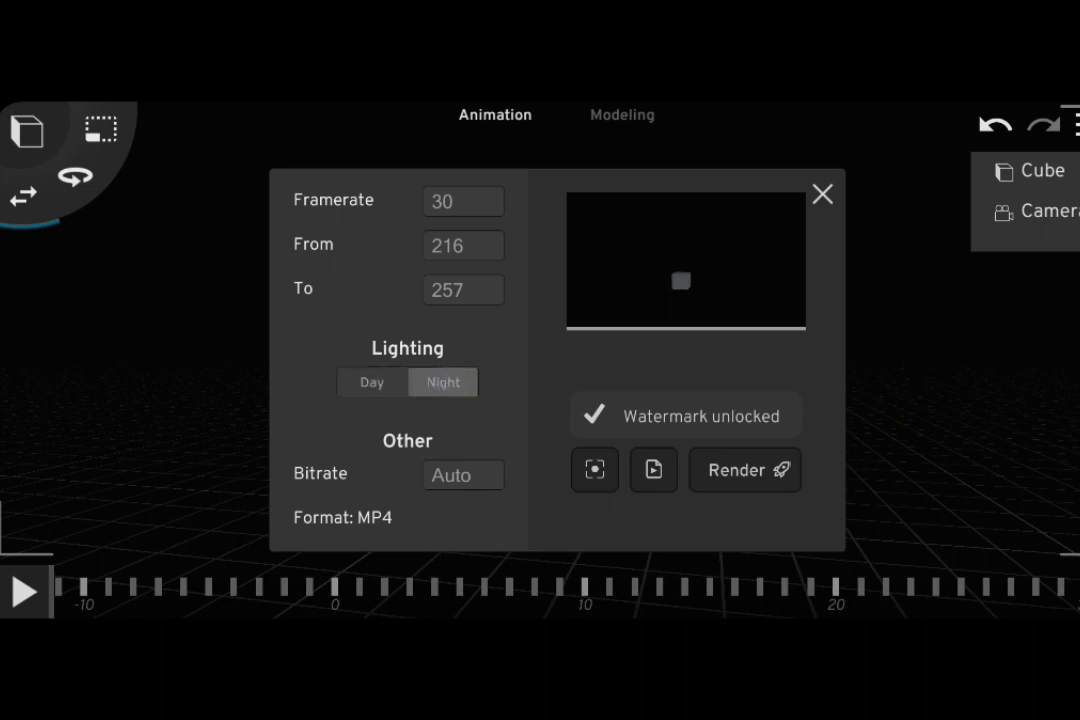
click(372, 382)
click(451, 381)
click(370, 386)
click(825, 196)
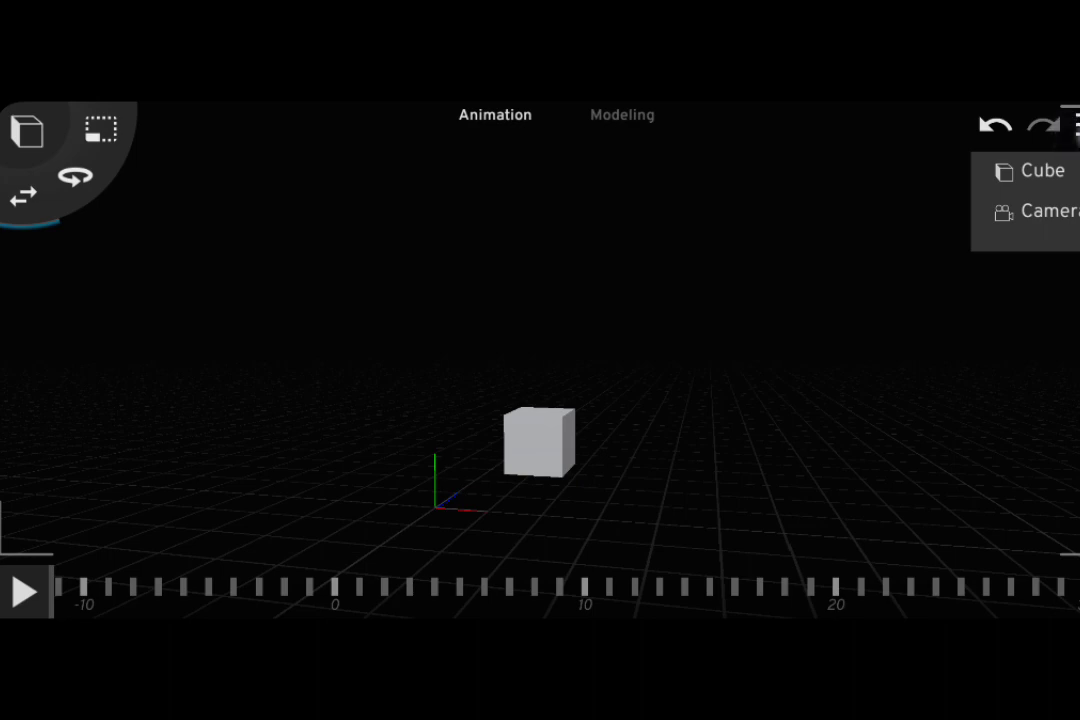
Set the render start frame to 0, keeping the end frame at 257
click(1076, 124)
click(1025, 297)
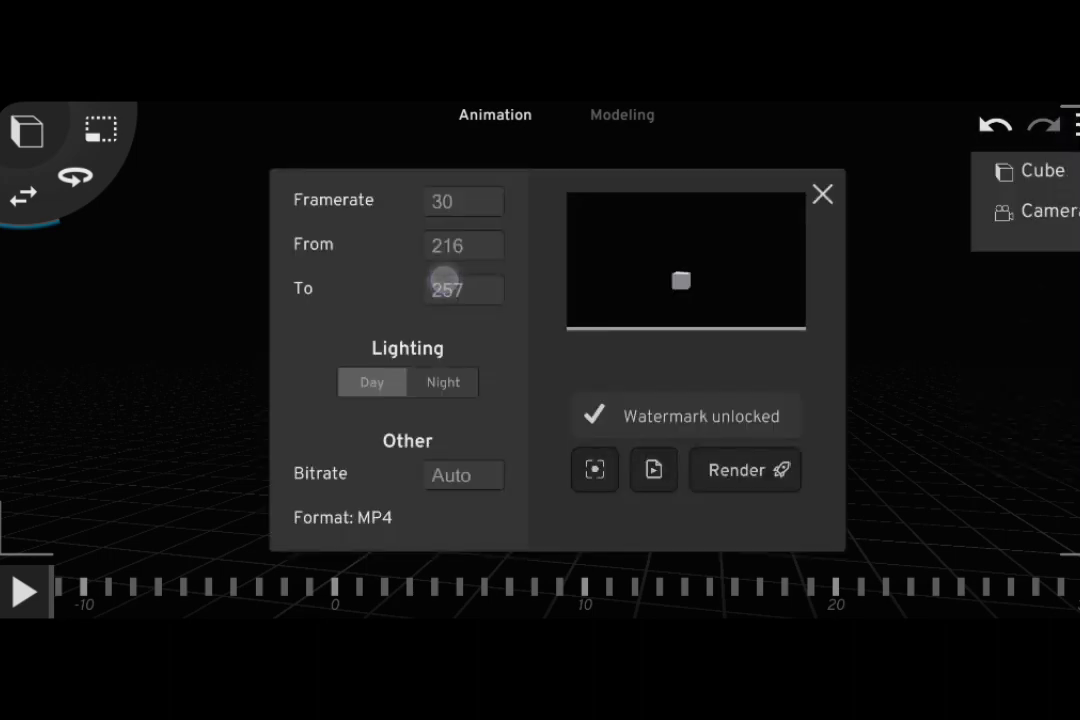
click(444, 281)
click(1041, 272)
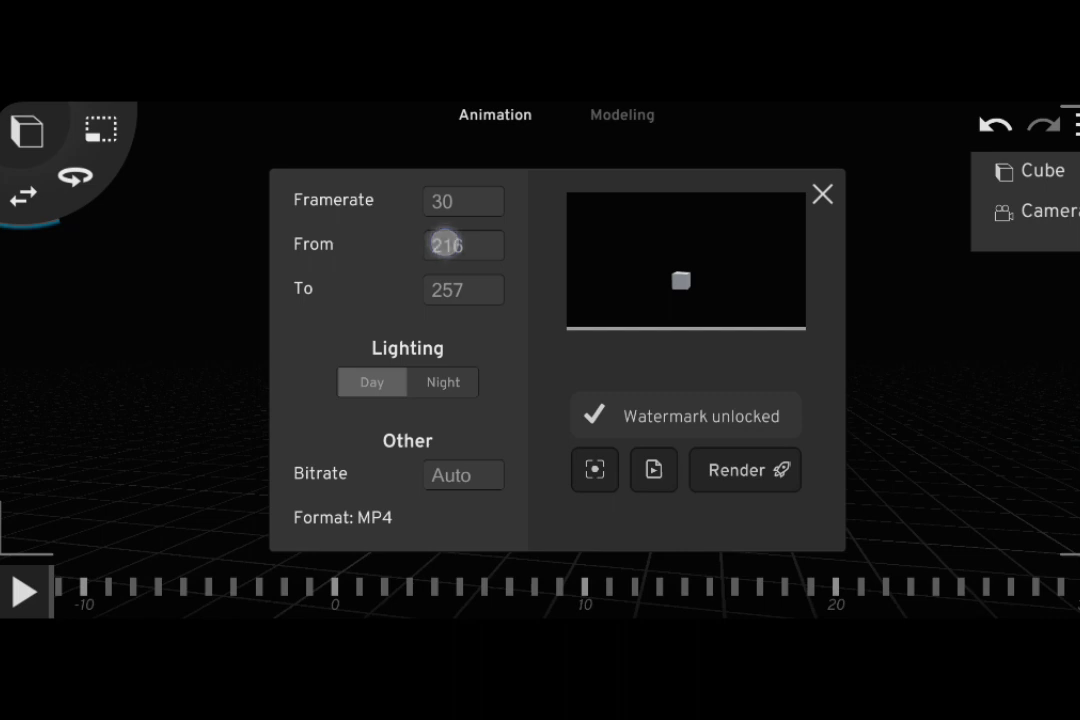
click(446, 245)
key(BackSpace)
key(BackSpace)
text(0)
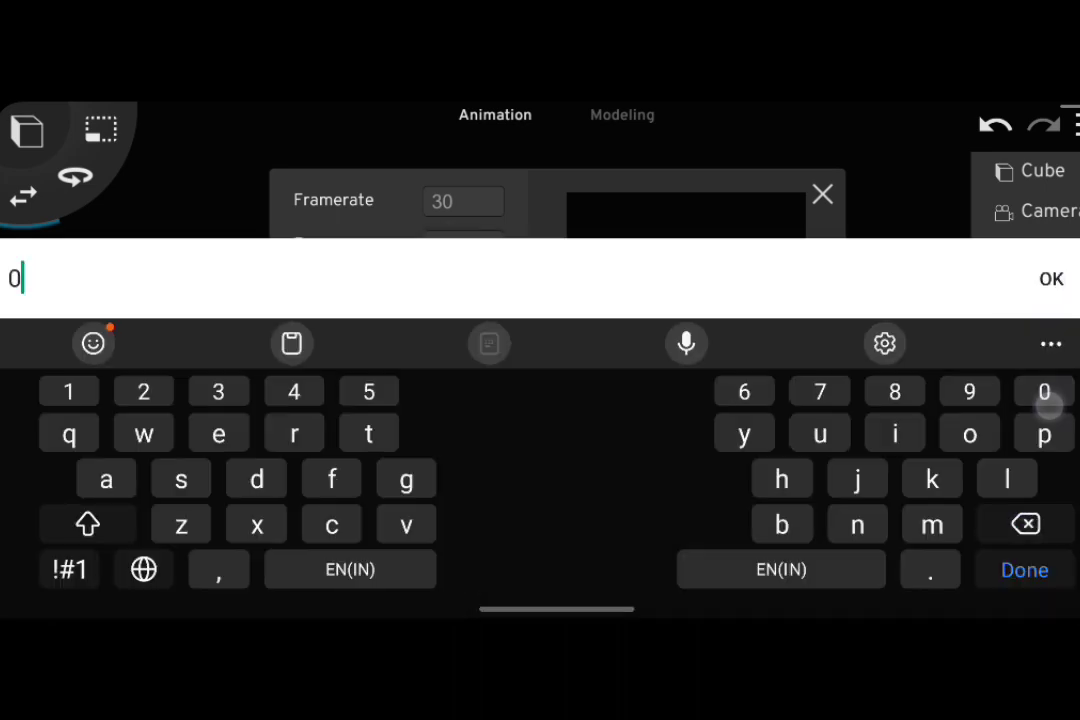
click(1051, 279)
click(822, 194)
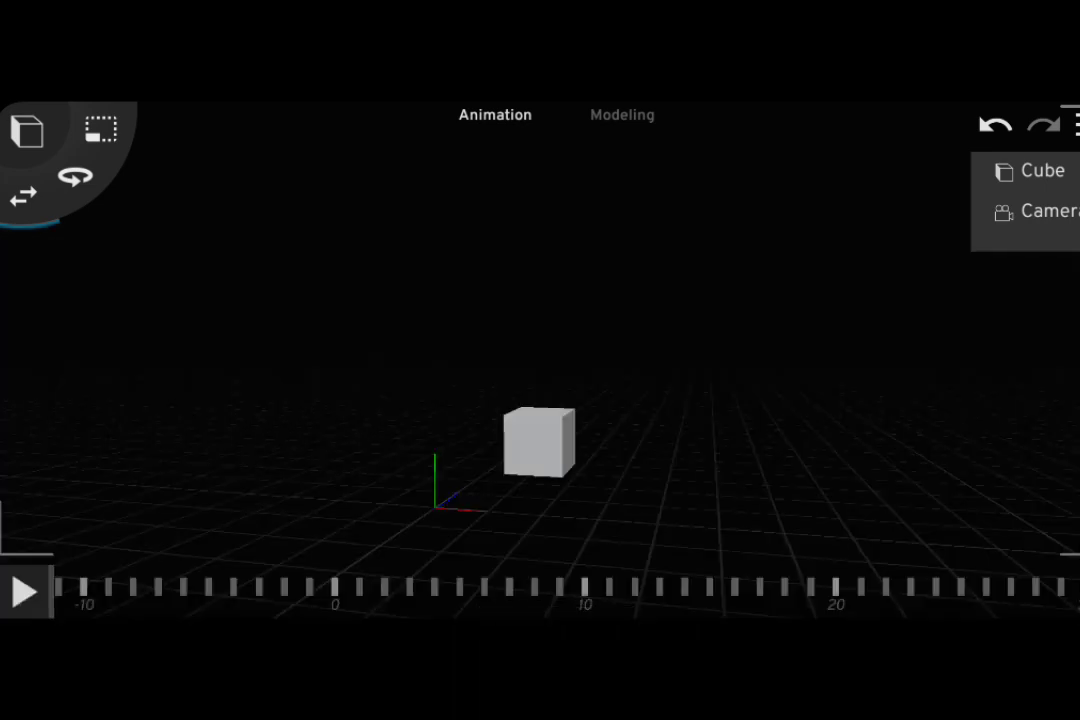
Render the animation to video and tint the camera background reddish-grey 5E4C4C
click(1050, 211)
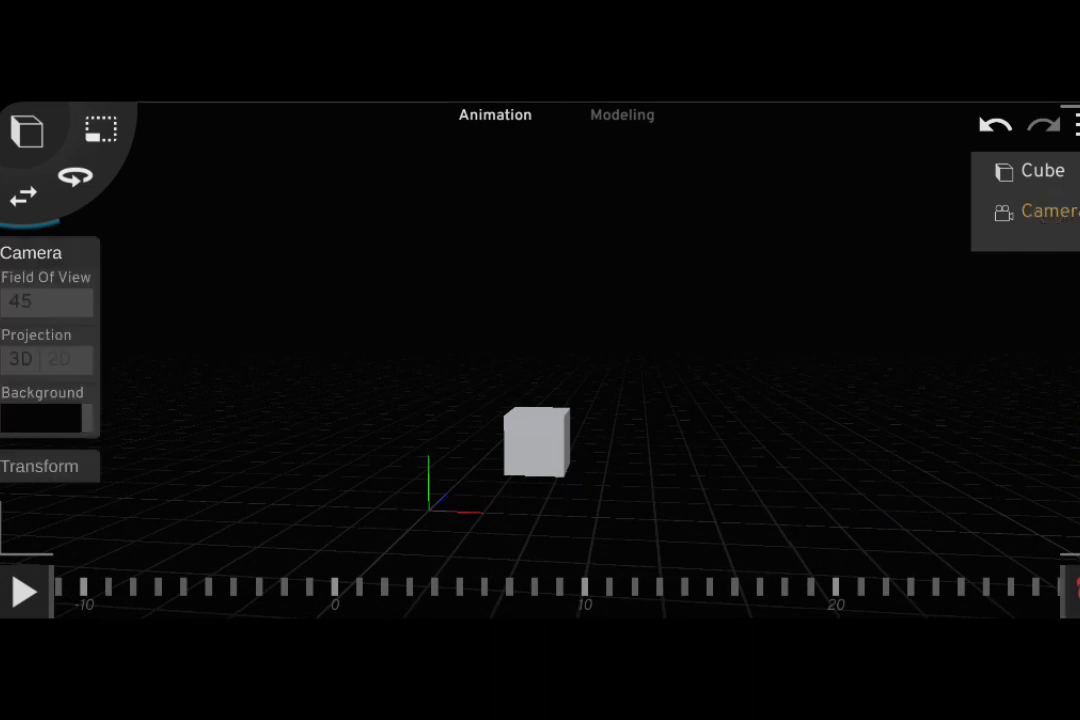
click(40, 418)
click(86, 588)
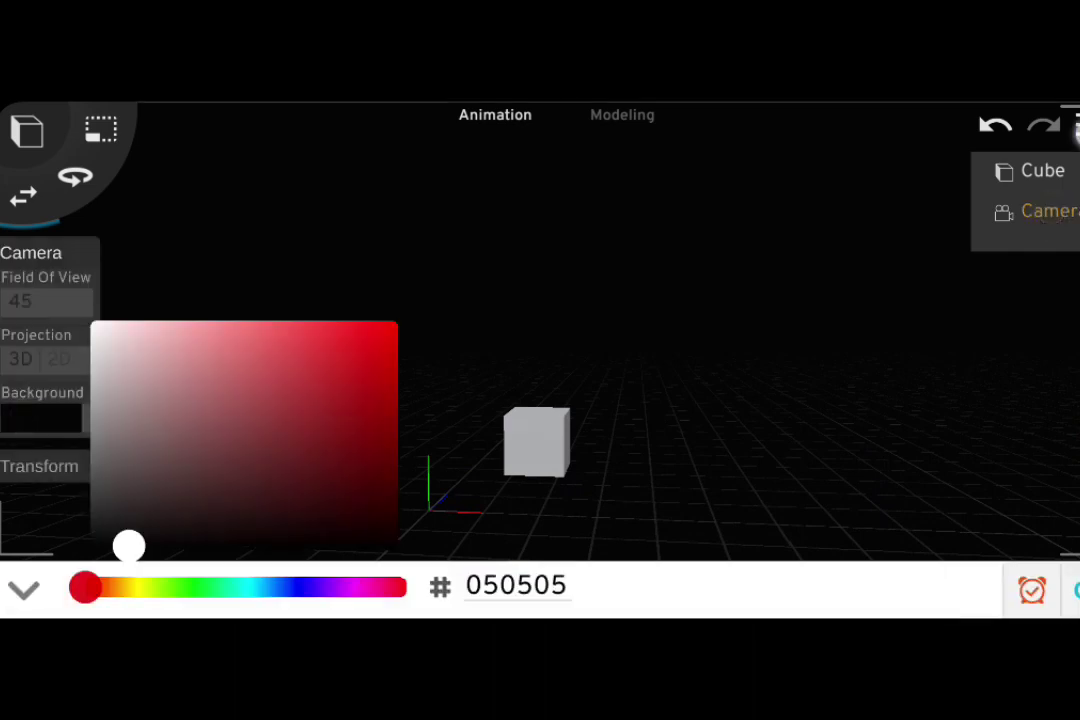
click(1075, 125)
click(1017, 294)
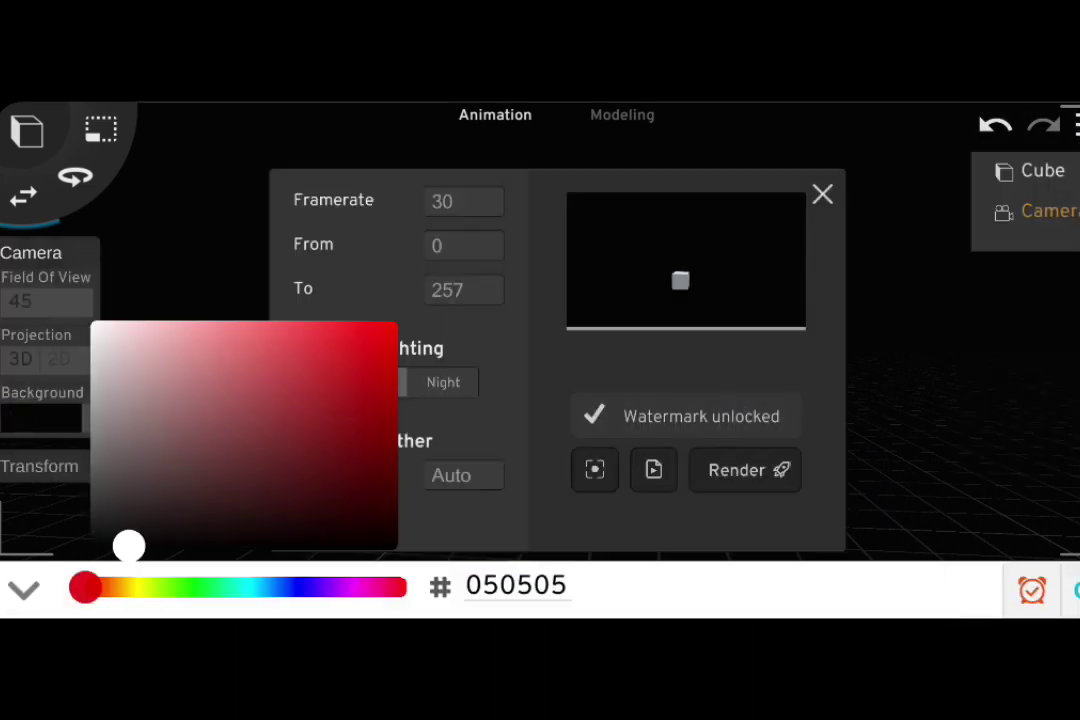
click(769, 472)
mouse_move(181, 460)
mouse_down()
mouse_move(166, 494)
mouse_move(268, 438)
mouse_move(155, 460)
mouse_move(178, 456)
mouse_move(188, 398)
mouse_move(229, 417)
mouse_move(196, 357)
mouse_move(243, 412)
mouse_move(159, 470)
mouse_move(210, 465)
mouse_move(169, 418)
mouse_move(154, 448)
mouse_move(152, 374)
mouse_move(231, 482)
mouse_move(241, 530)
mouse_move(316, 381)
mouse_move(131, 423)
mouse_move(147, 466)
mouse_up()
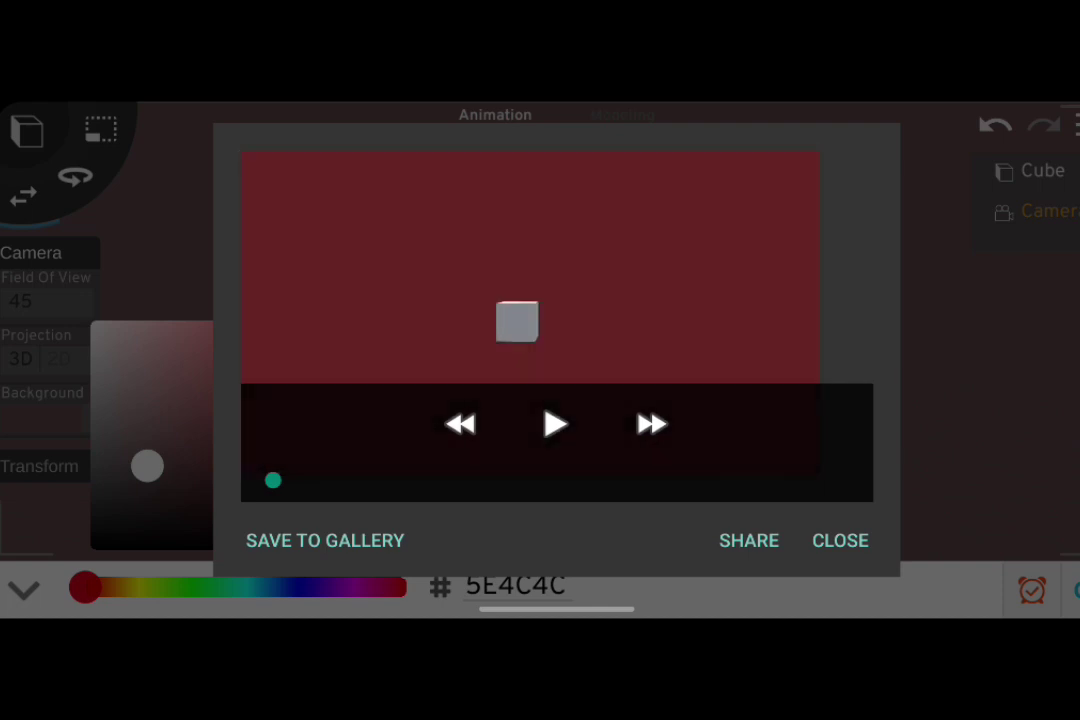
Close the video preview, render settings and colour picker, then delete the camera
click(833, 540)
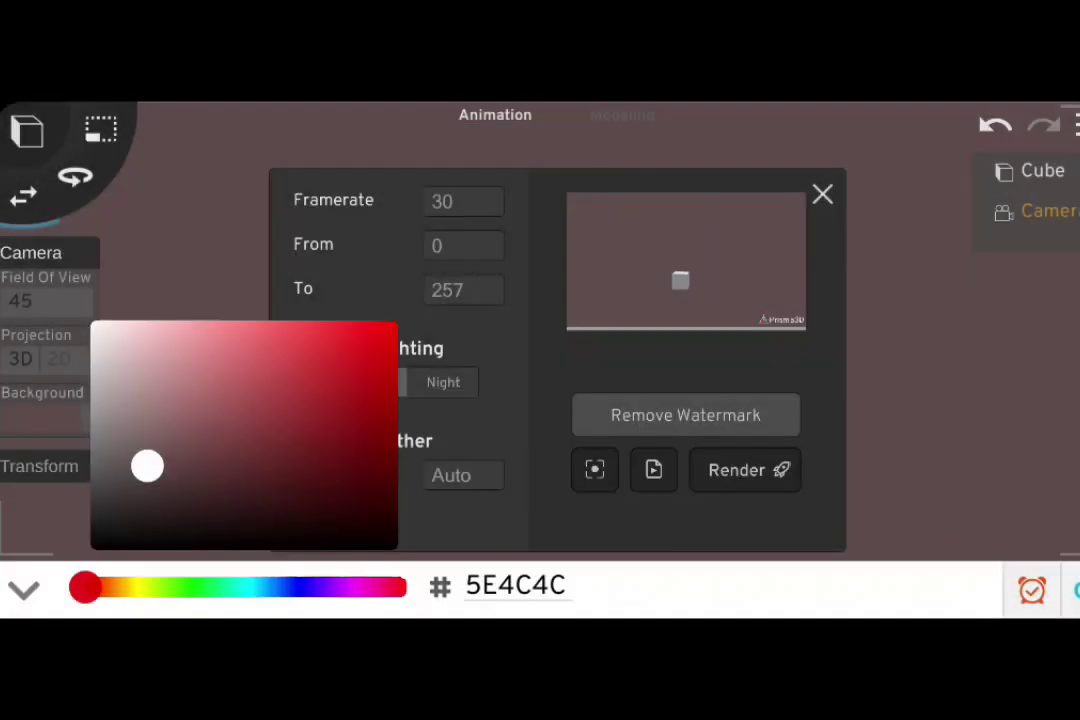
click(822, 193)
click(1058, 224)
click(728, 527)
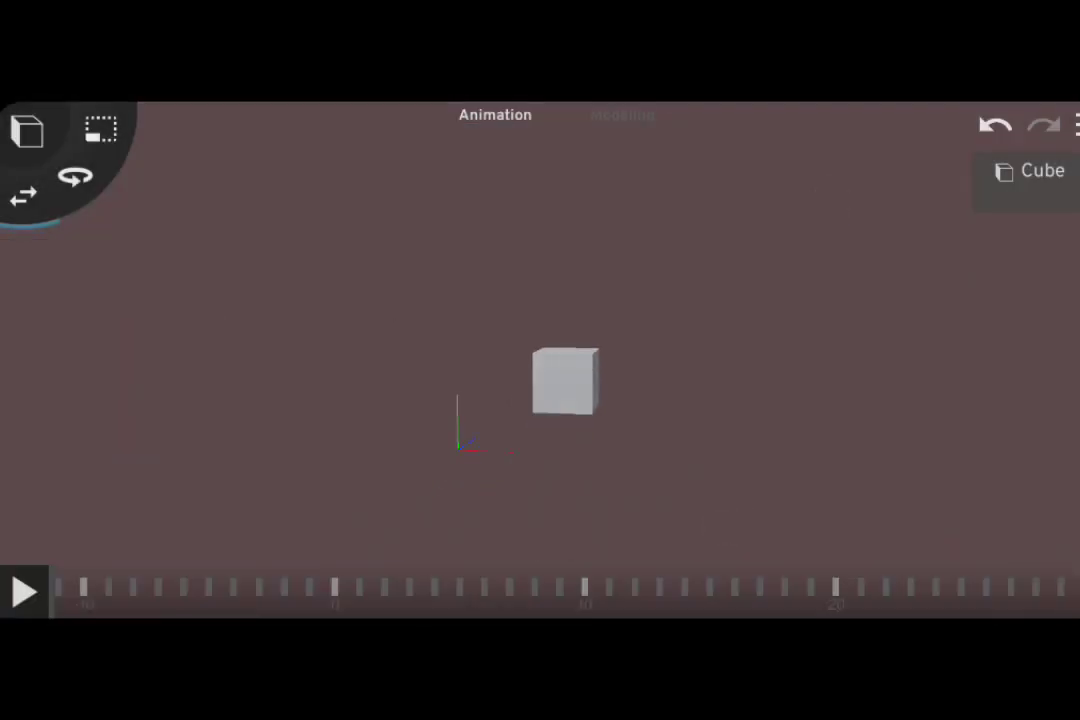
Delete the cube from the scene
mouse_move(833, 428)
mouse_down()
mouse_move(771, 446)
mouse_move(940, 388)
mouse_move(870, 424)
mouse_move(779, 440)
mouse_move(644, 489)
mouse_move(866, 516)
mouse_move(998, 432)
mouse_move(973, 333)
mouse_move(694, 342)
mouse_move(851, 362)
mouse_move(698, 448)
mouse_move(740, 439)
mouse_move(668, 504)
mouse_move(685, 439)
mouse_move(716, 410)
mouse_move(952, 251)
mouse_move(933, 395)
mouse_up()
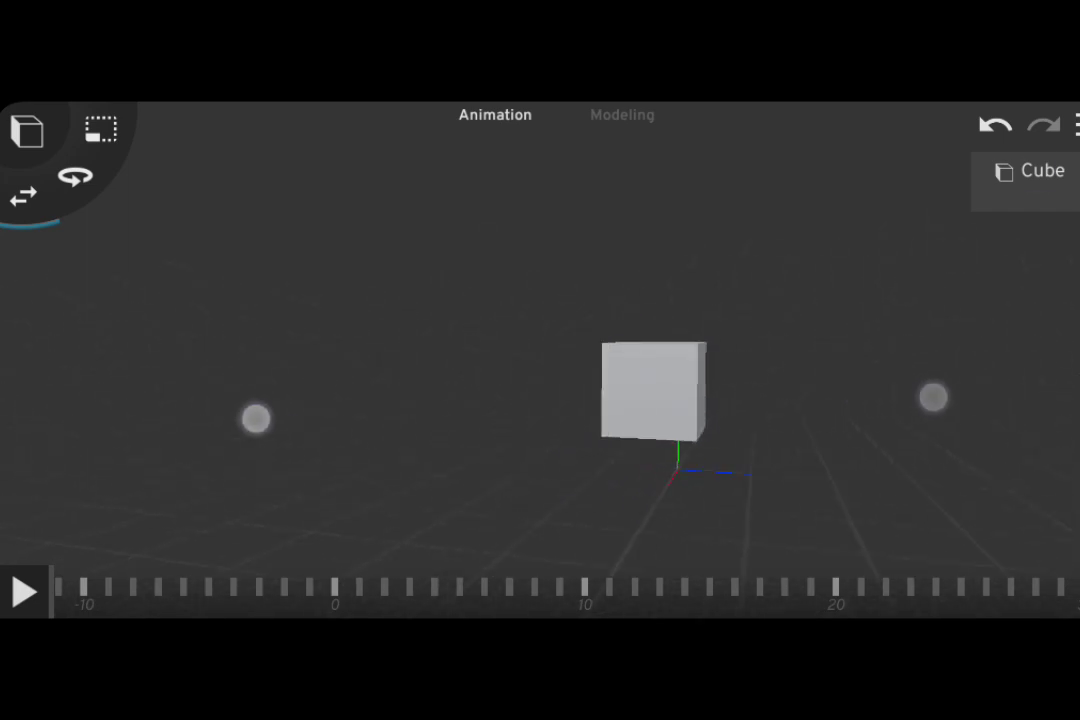
click(1043, 171)
click(700, 530)
Import the Run (1) rigged character, play it, and rotate its right shoulder bone
click(27, 130)
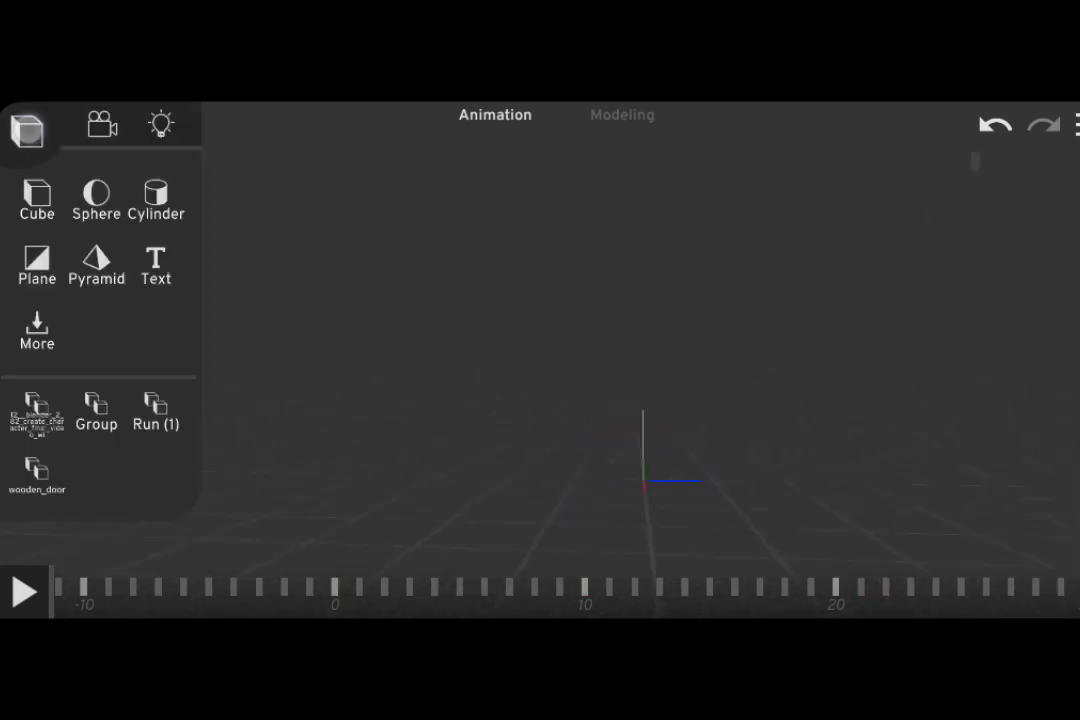
click(176, 412)
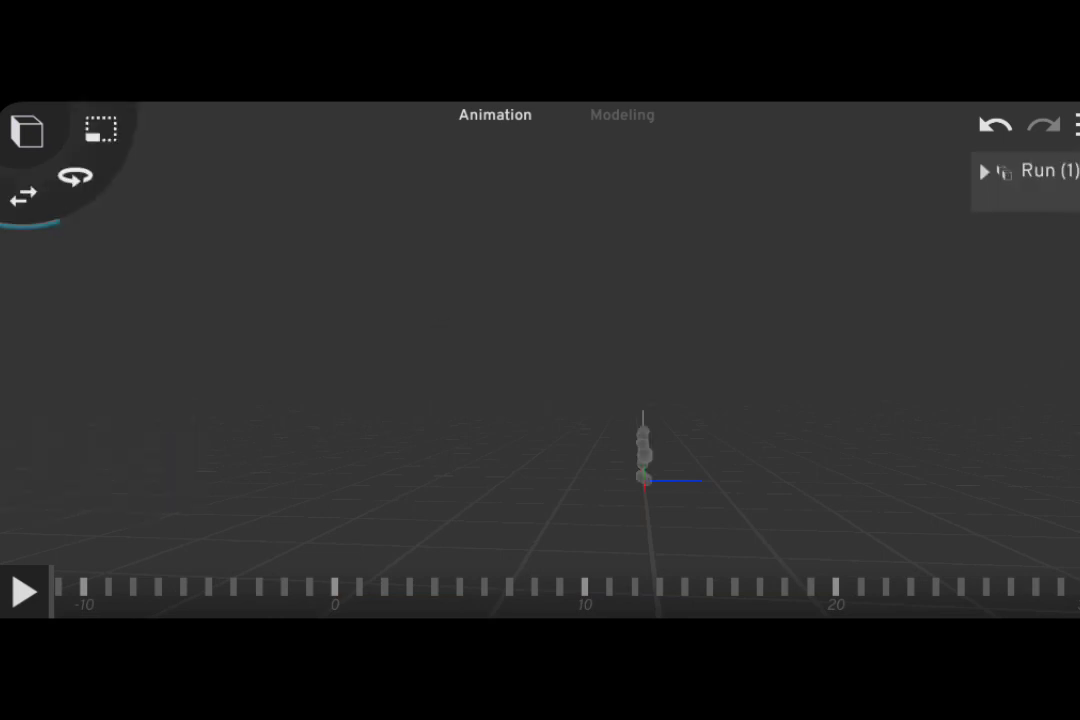
scroll(640, 440, up, 5)
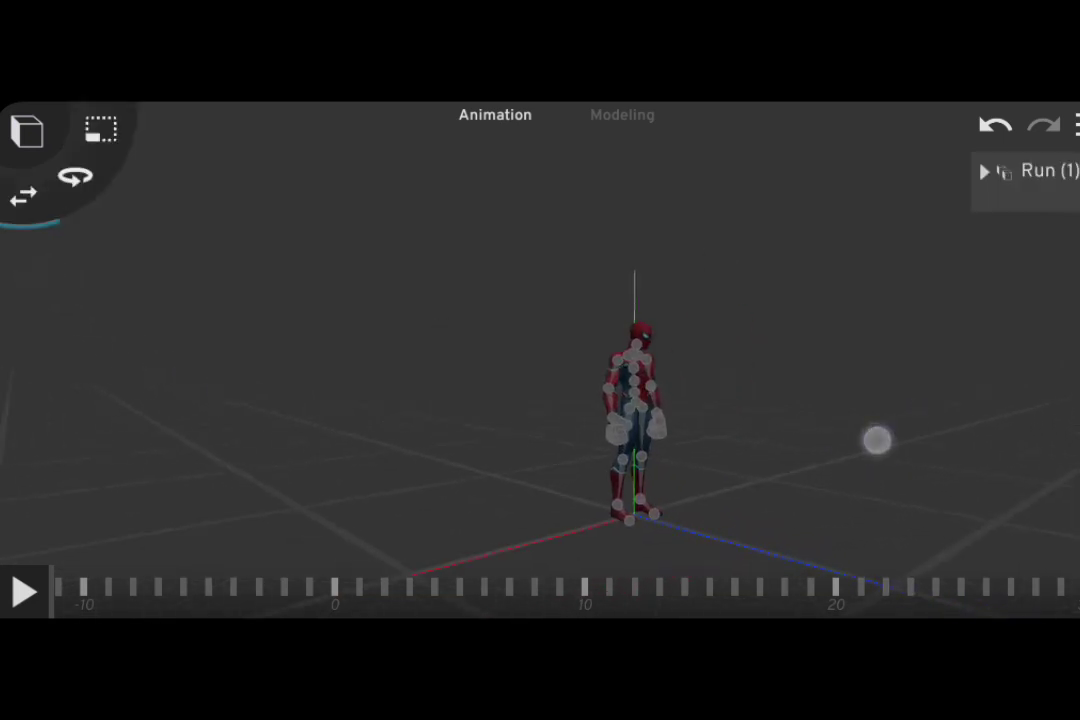
click(24, 590)
drag(678, 496, 627, 485)
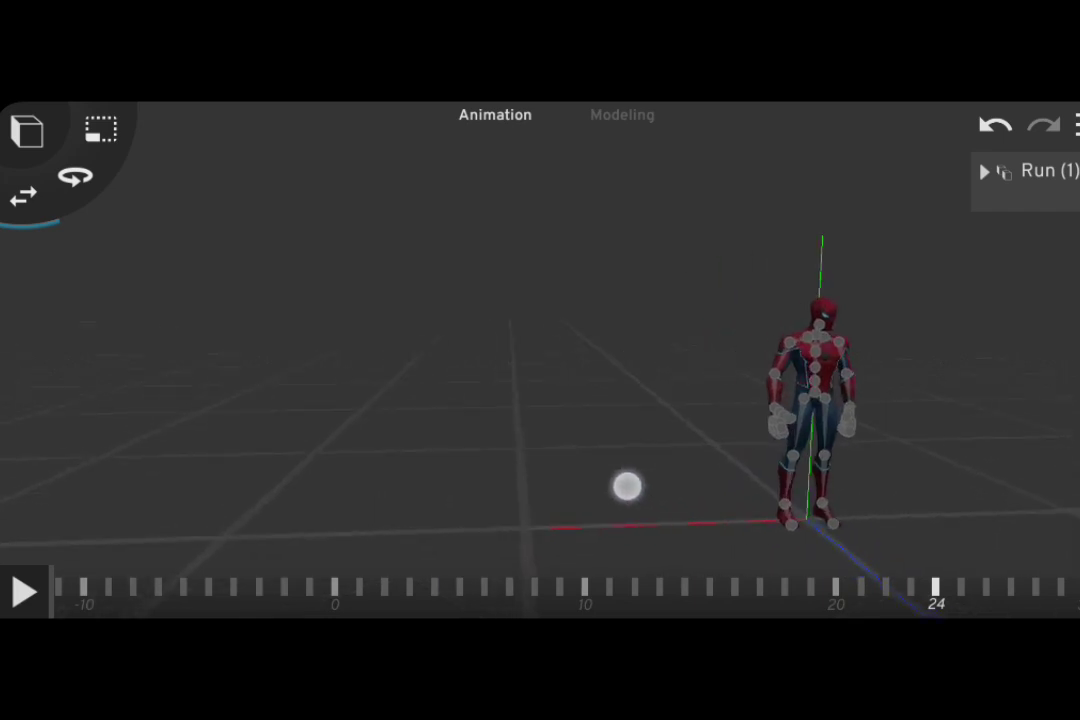
scroll(540, 430, up, 3)
click(728, 320)
click(75, 177)
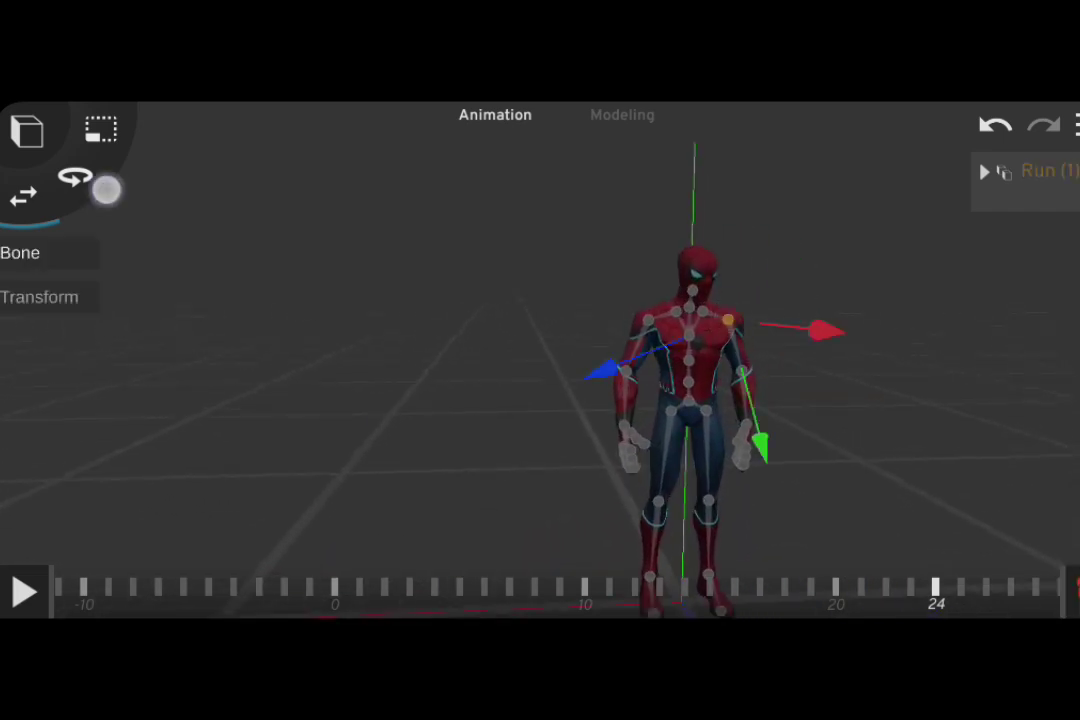
drag(817, 388, 866, 153)
Delete the Run (1) character, leaving the scene empty
click(1026, 181)
click(701, 535)
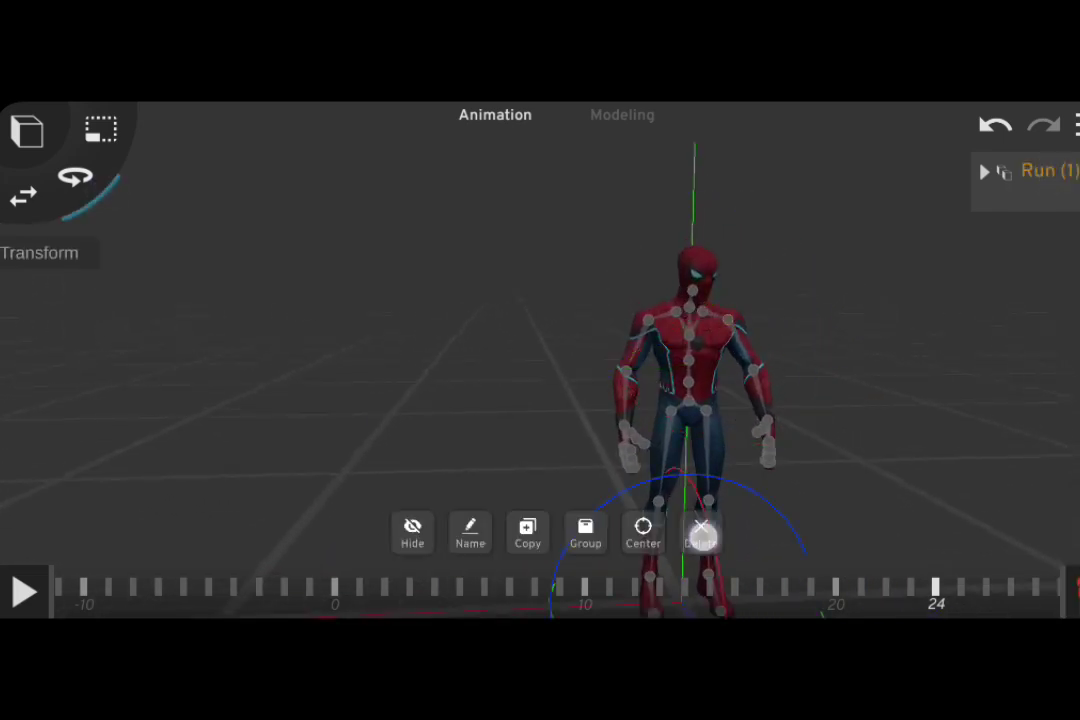
click(1072, 130)
click(818, 410)
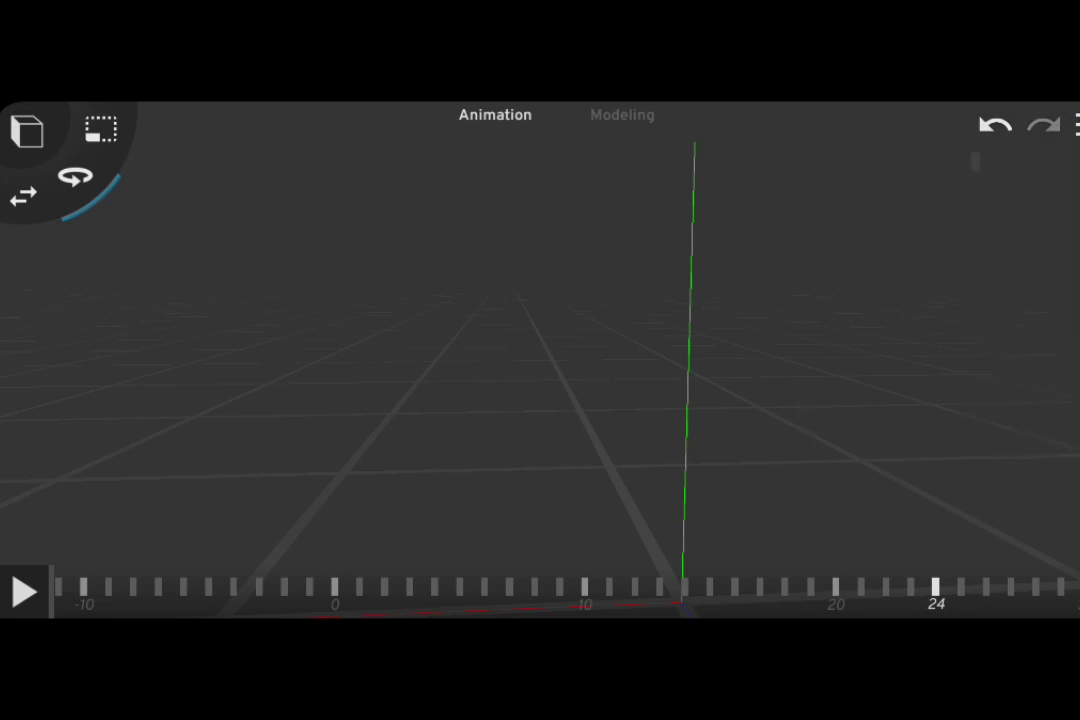